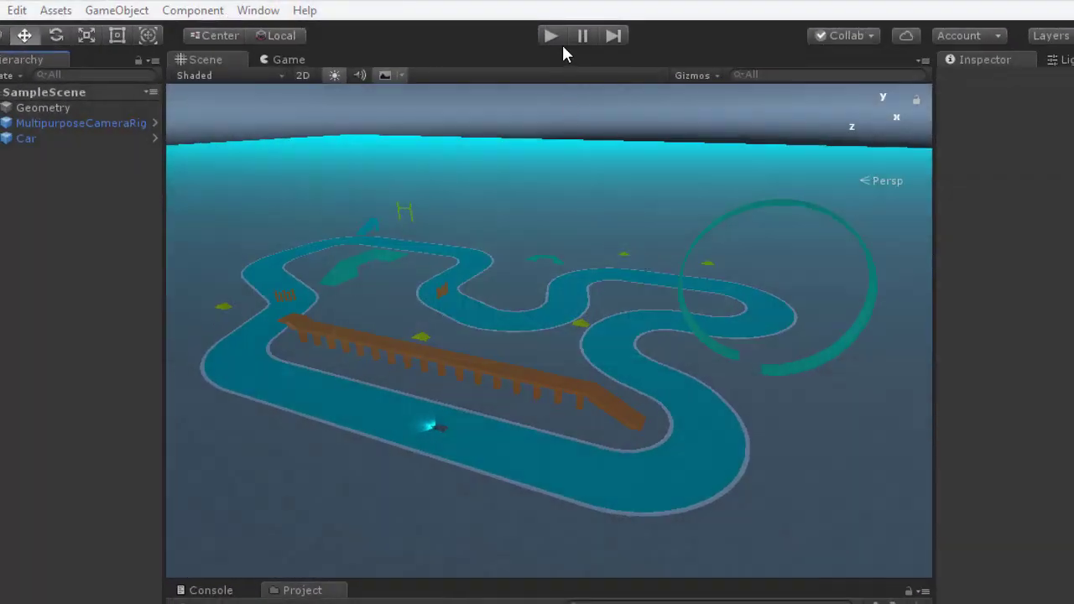
# Run the car demo in Play mode to preview the touch driving from behind the car.
pyautogui.click(553, 36)
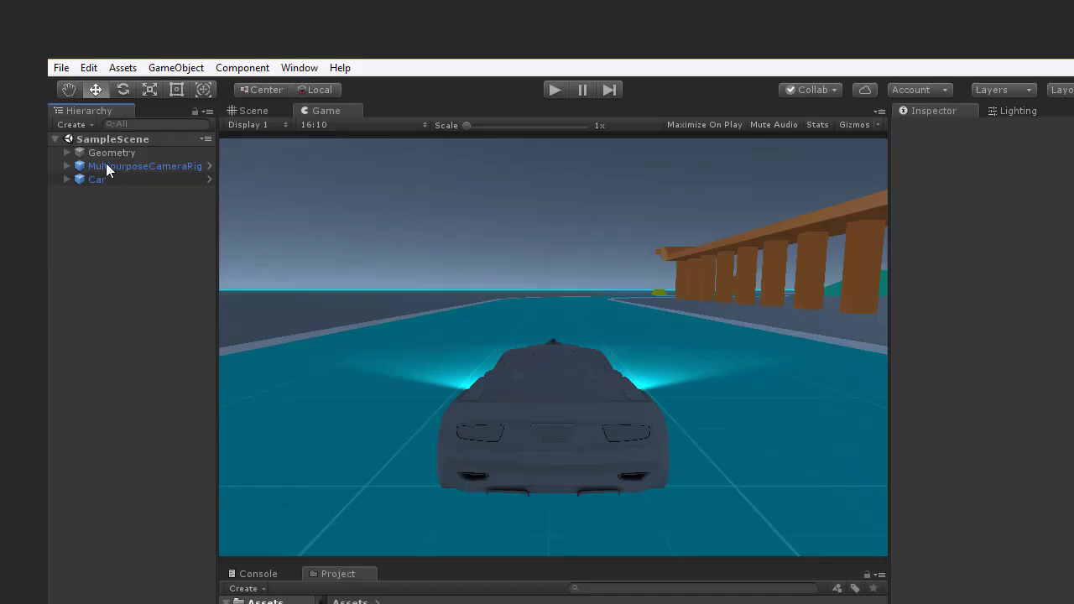
# Add a UI Image, with a new Canvas, to the scene.
pyautogui.click(90, 107)
pyautogui.moveTo(109, 265)
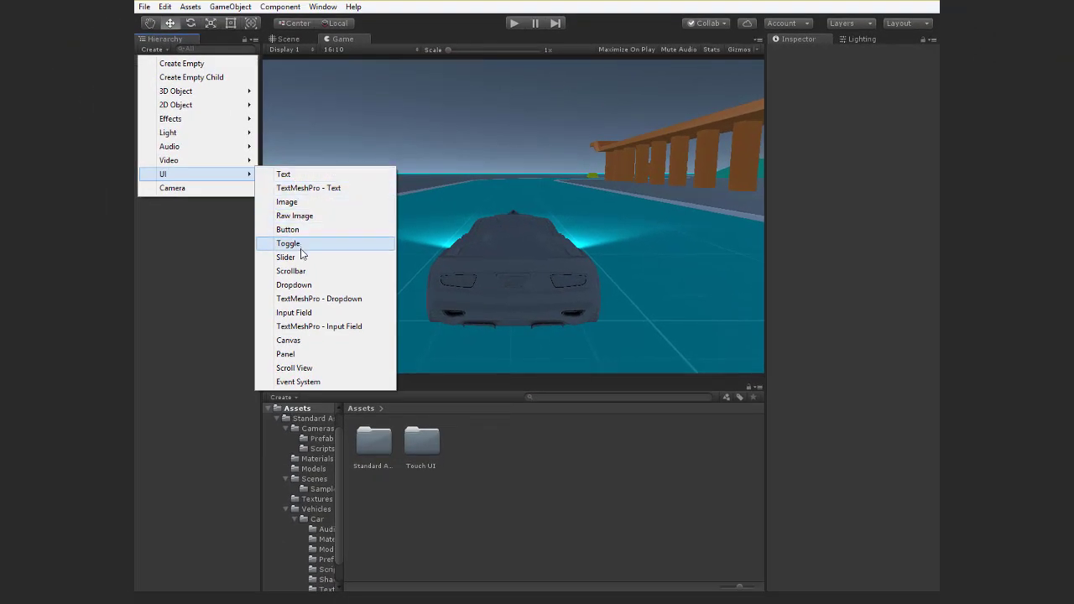
pyautogui.click(280, 203)
pyautogui.click(281, 205)
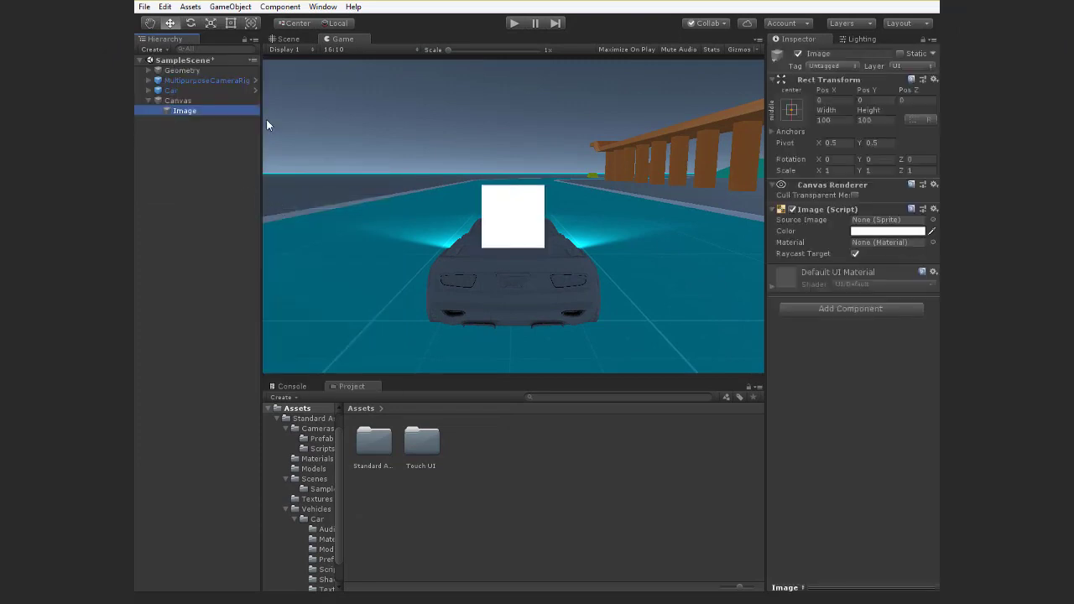
# Anchor the image bottom-right at Pos X -125, Pos Y 125.
pyautogui.click(795, 113)
pyautogui.click(895, 267)
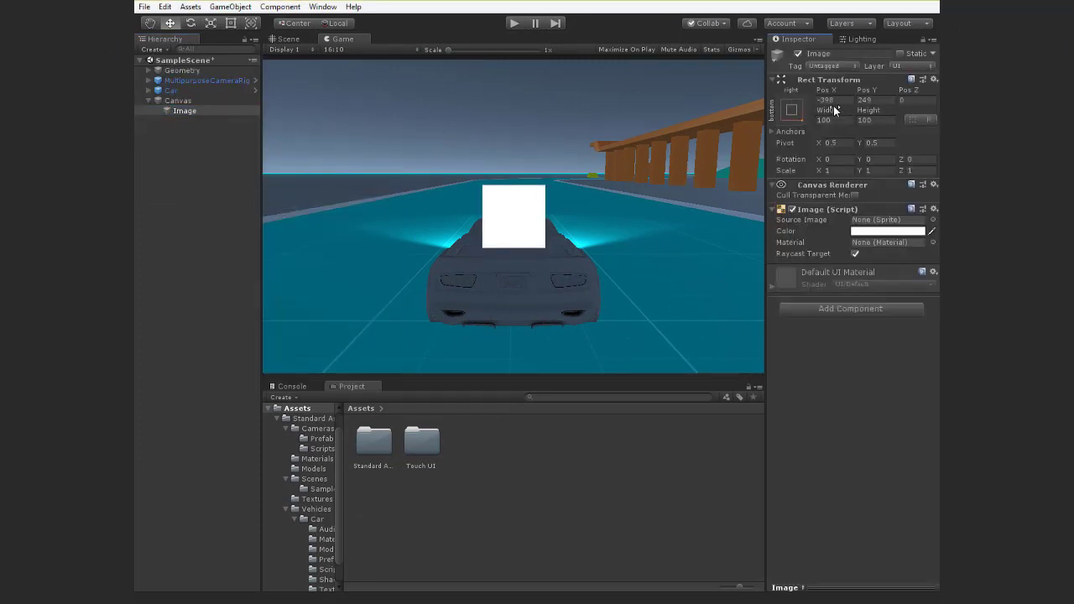
pyautogui.write('-12')
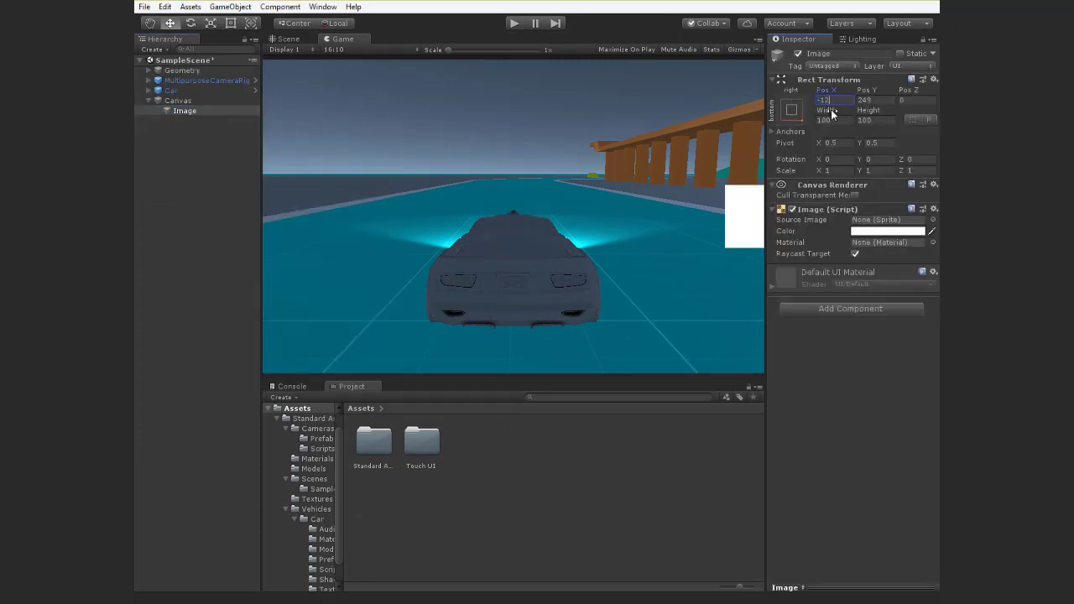
pyautogui.write('5')
pyautogui.click(870, 100)
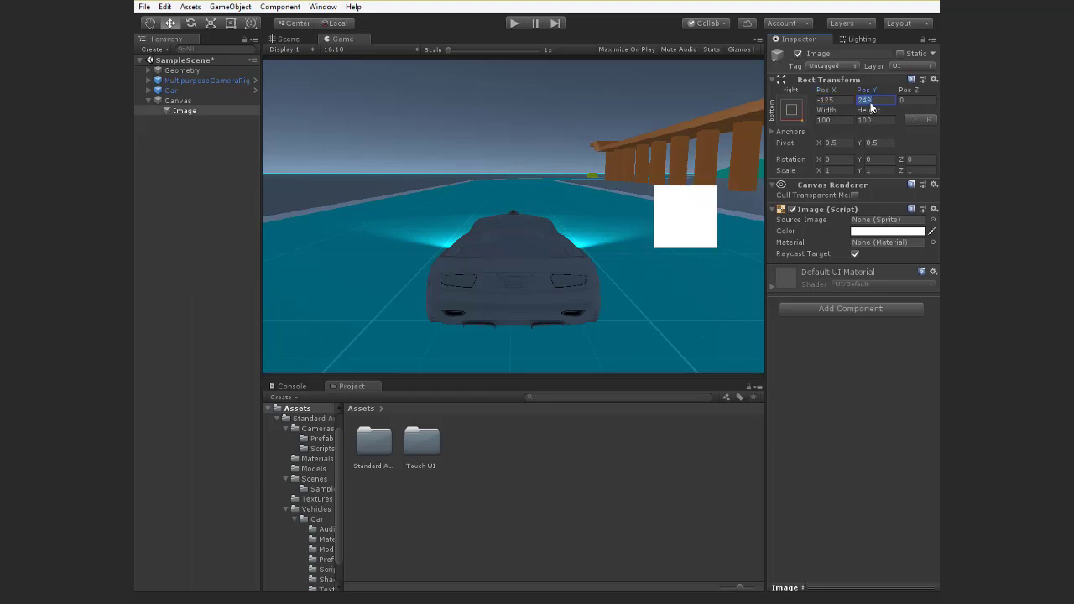
pyautogui.write('125')
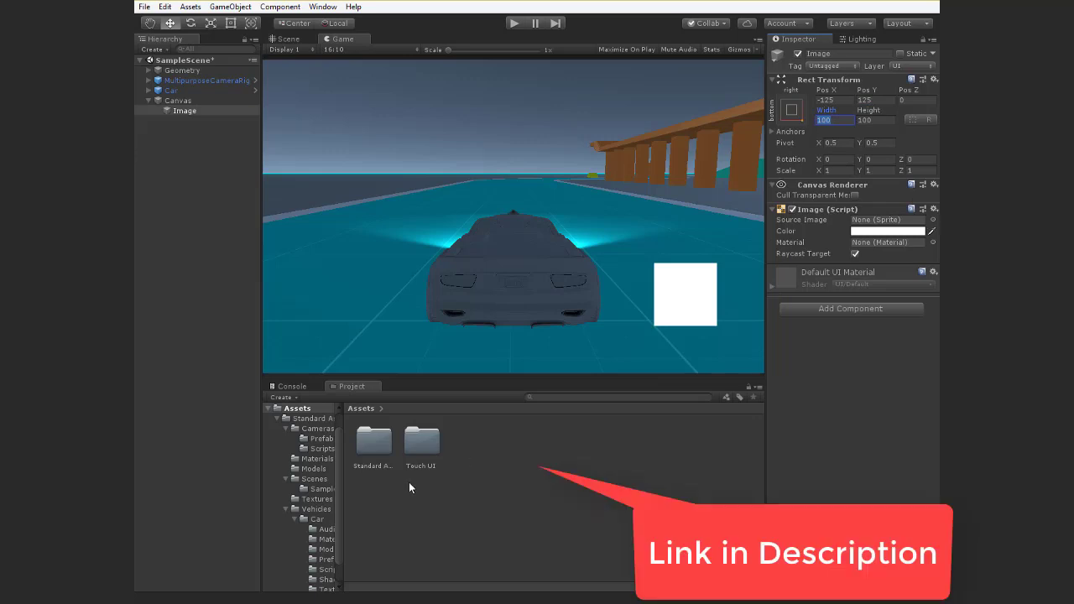
# Give the Image the Accelerator sprite from Touch UI and size it 150×150.
pyautogui.doubleClick(421, 445)
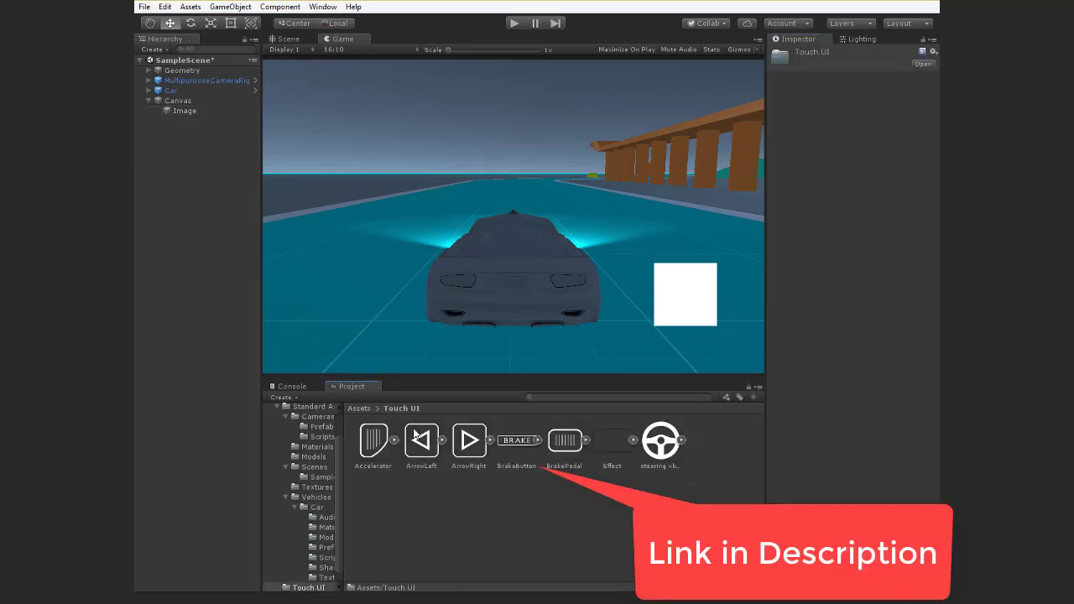
pyautogui.click(200, 110)
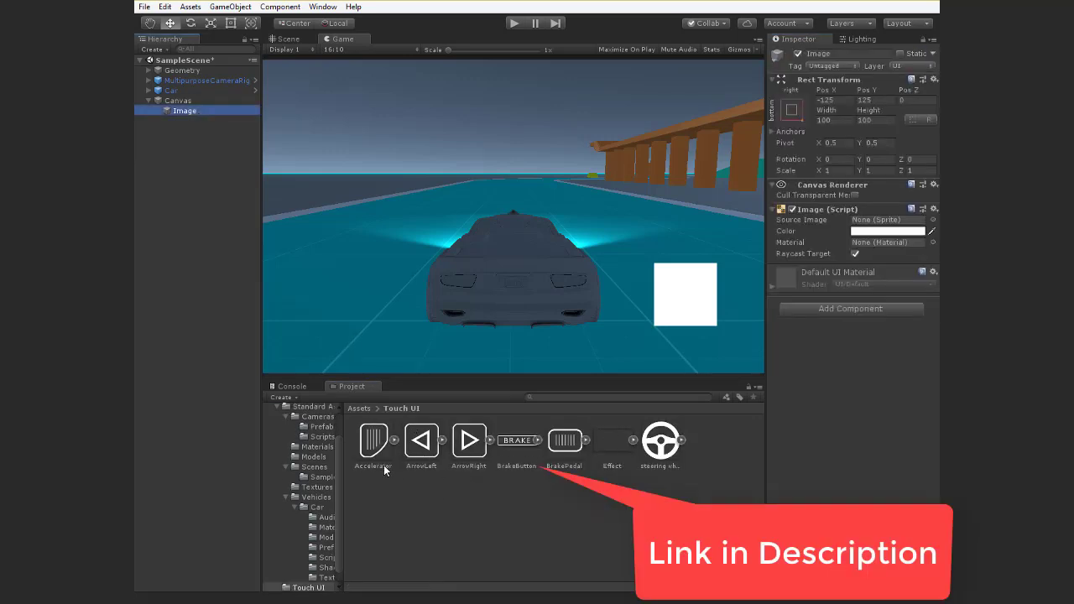
pyautogui.moveTo(376, 454); pyautogui.dragTo(888, 220)
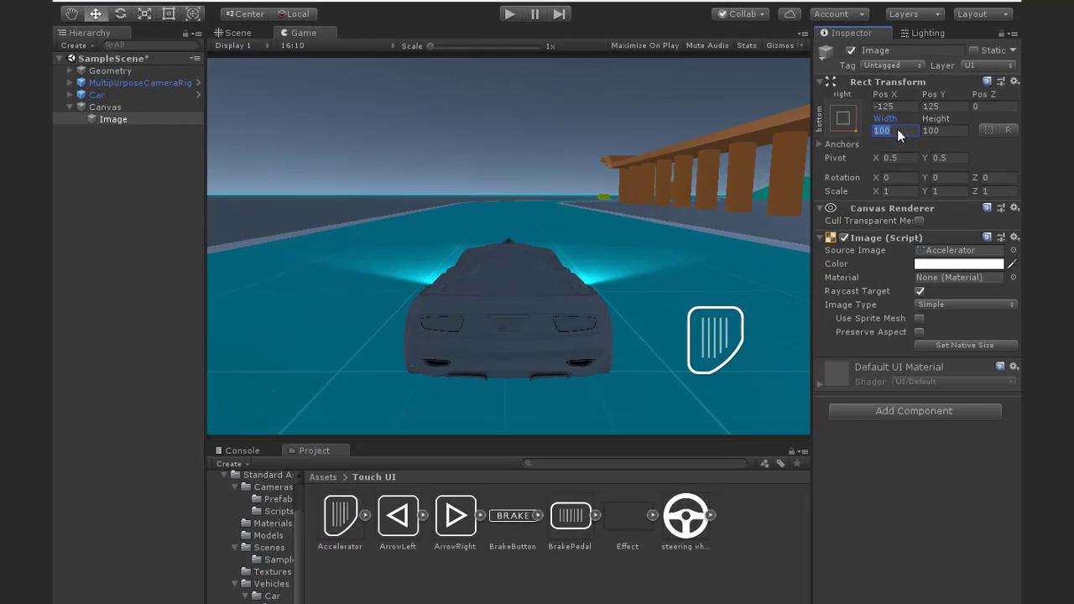
pyautogui.click(838, 120)
pyautogui.write('150')
pyautogui.click(978, 140)
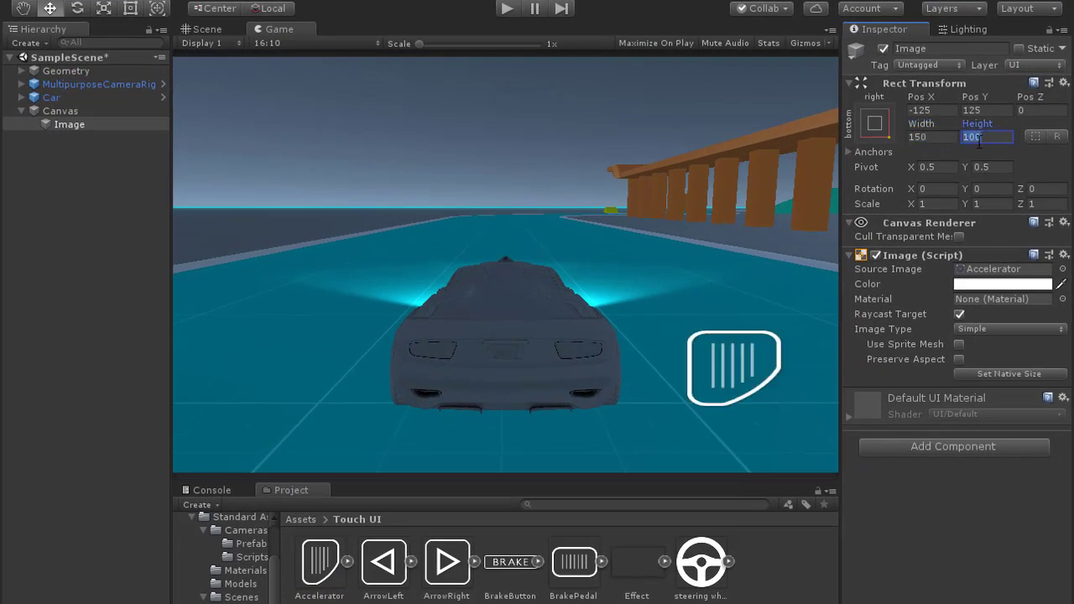
pyautogui.write('15')
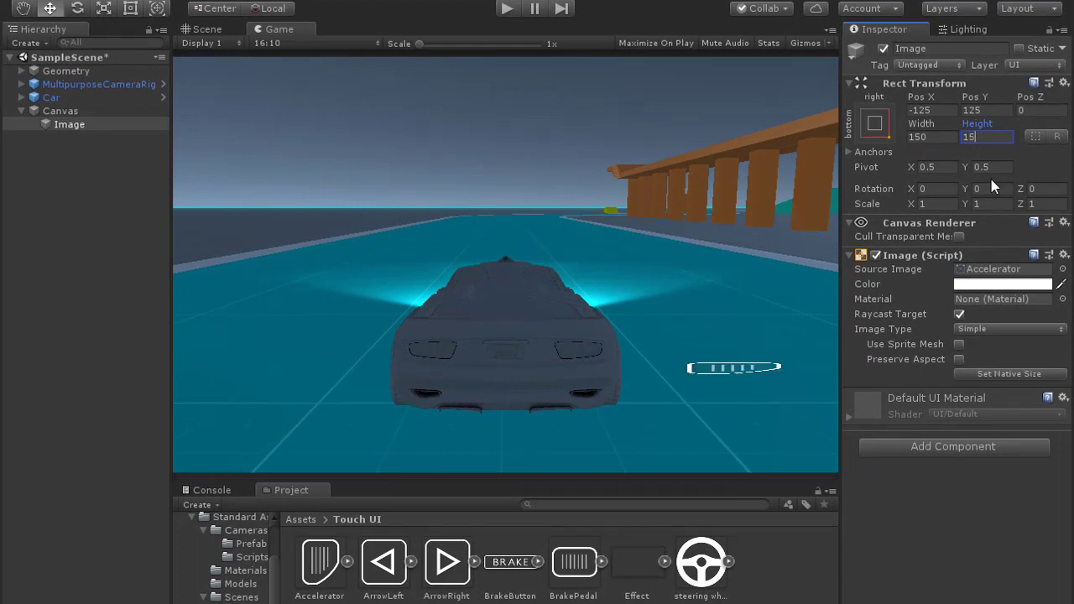
pyautogui.write('0')
pyautogui.press('Return')
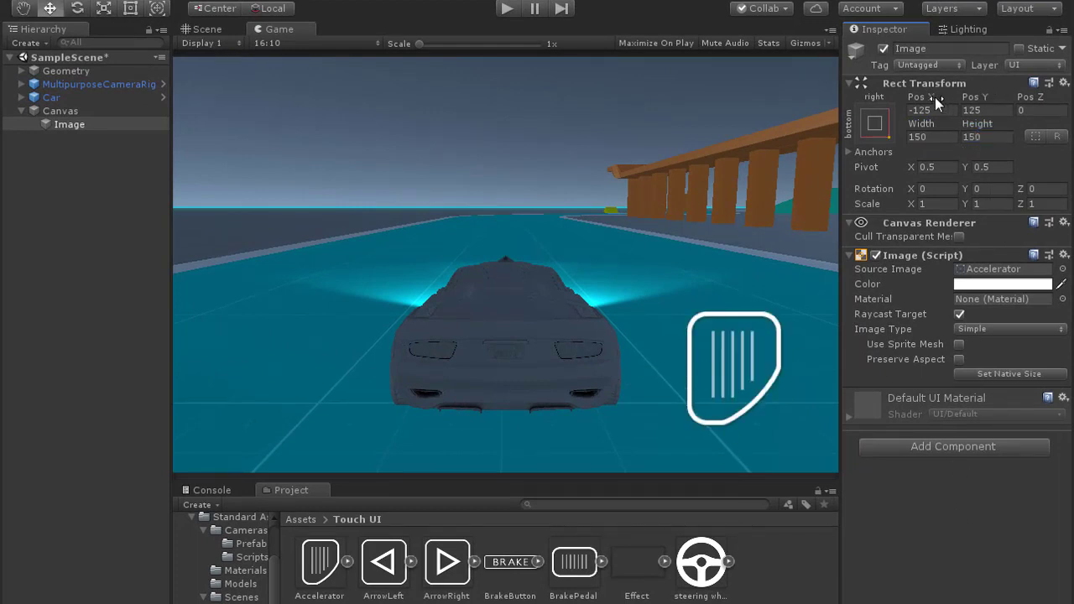
# Place the accelerator image at Pos X -75, Pos Y 75.
pyautogui.moveTo(934, 96)
pyautogui.mouseDown()
pyautogui.moveTo(976, 96)
pyautogui.moveTo(855, 109)
pyautogui.mouseUp()
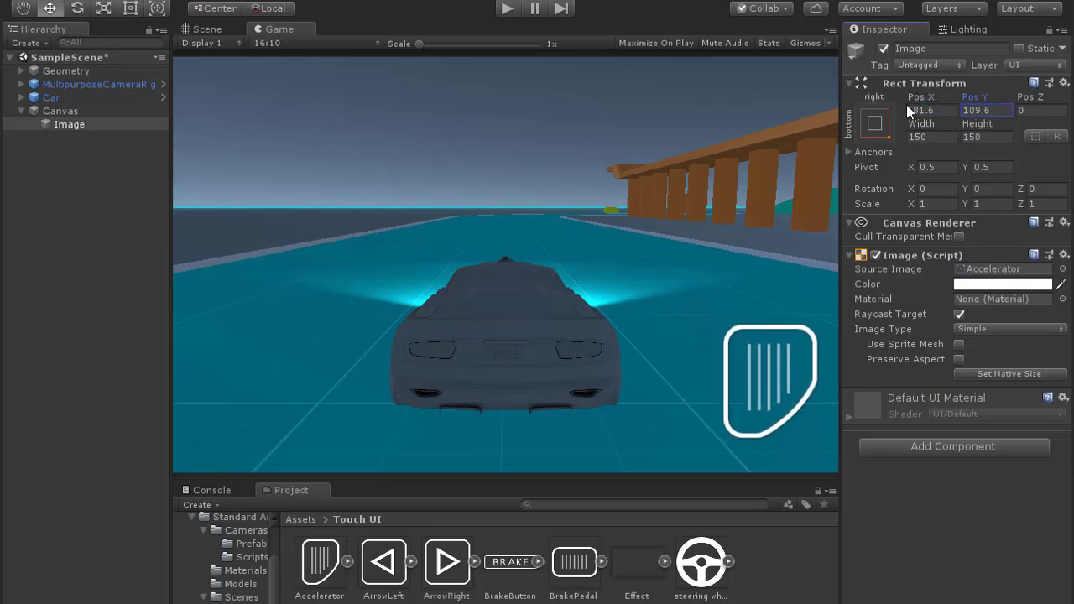
pyautogui.click(992, 113)
pyautogui.write('75')
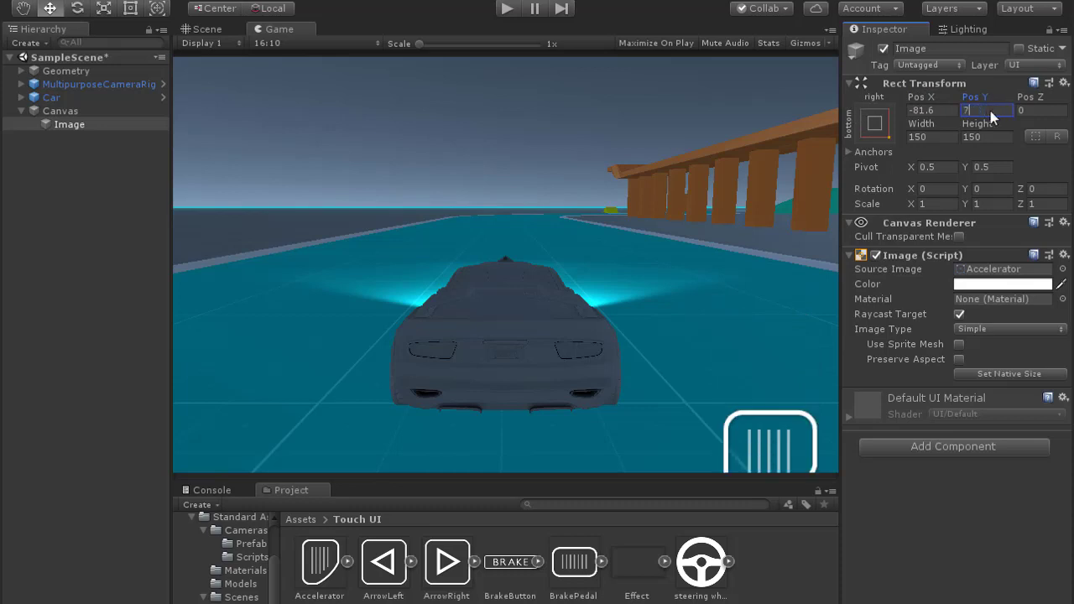
pyautogui.click(949, 111)
pyautogui.write('-75')
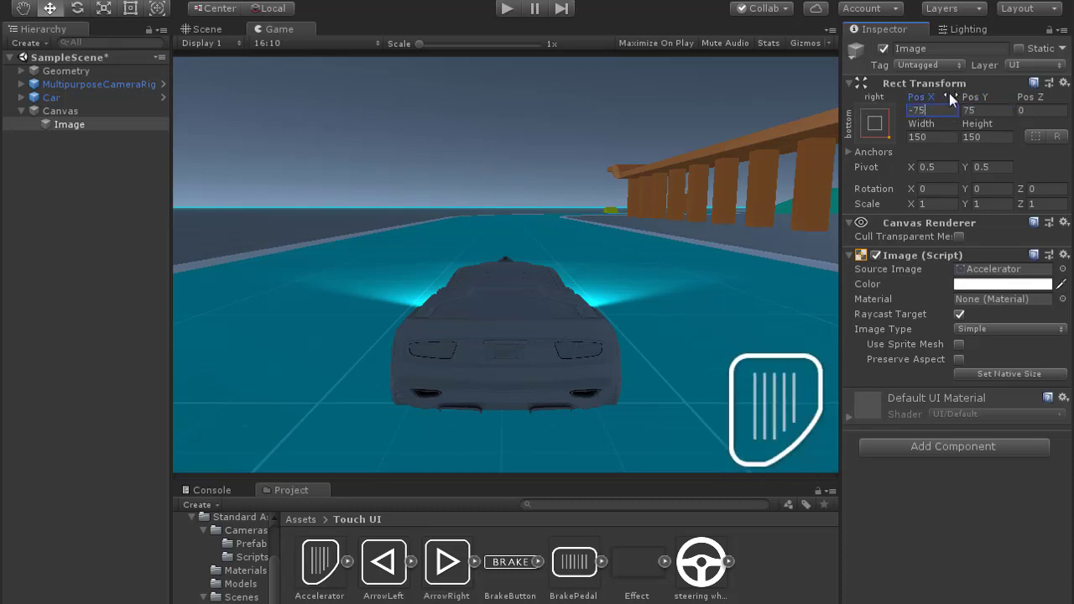
pyautogui.click(59, 129)
# Duplicate the accelerator image and give the first copy the BrakePedal sprite.
pyautogui.hotkey('ctrl', 'd')
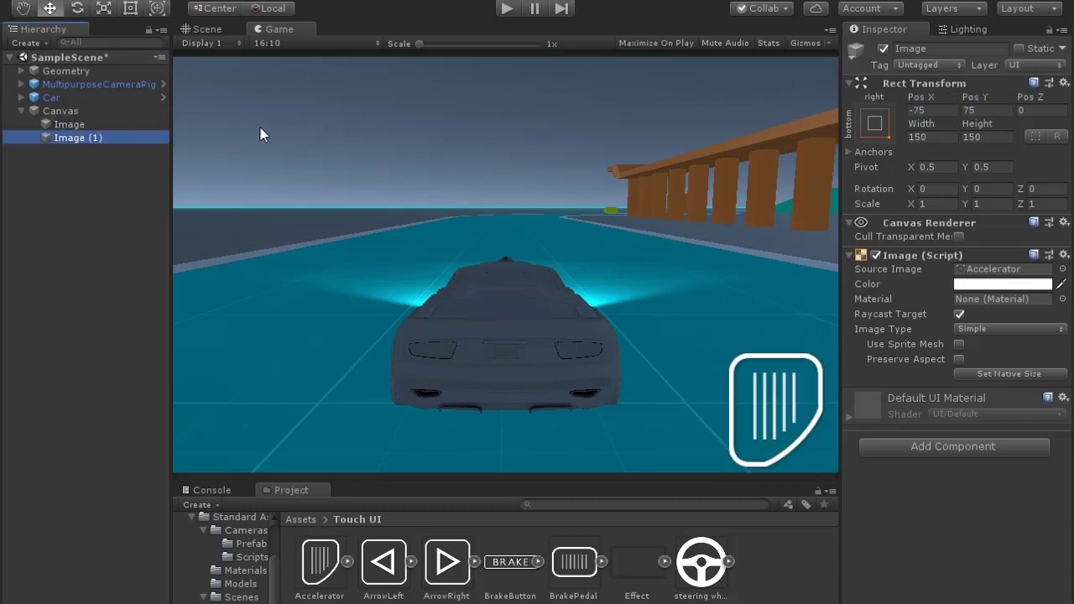
pyautogui.hotkey('ctrl', 'd')
pyautogui.hotkey('ctrl', 'd')
pyautogui.click(70, 138)
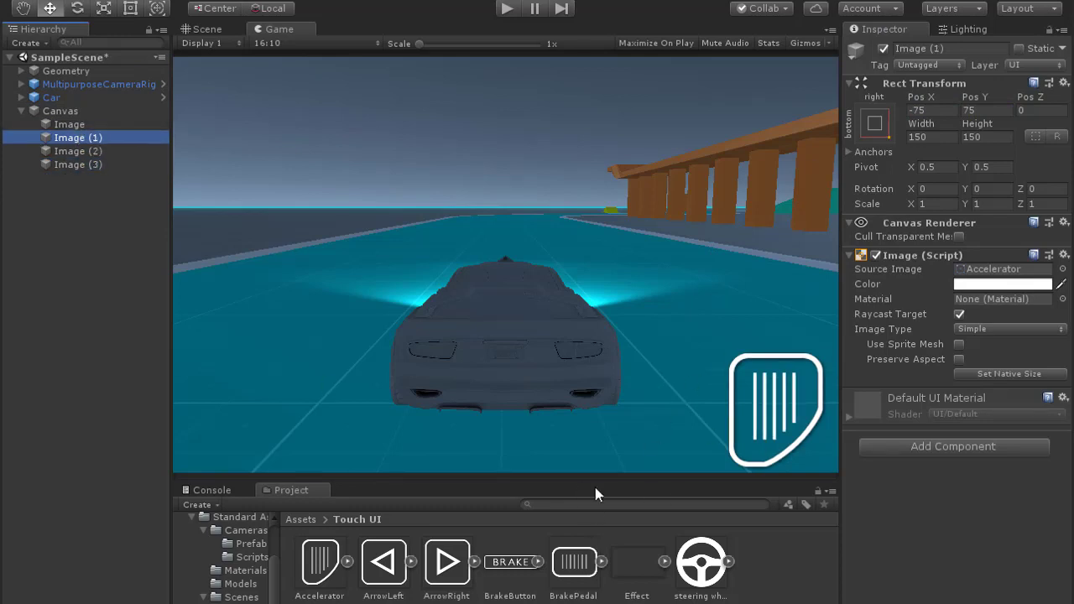
pyautogui.moveTo(564, 568); pyautogui.dragTo(999, 270)
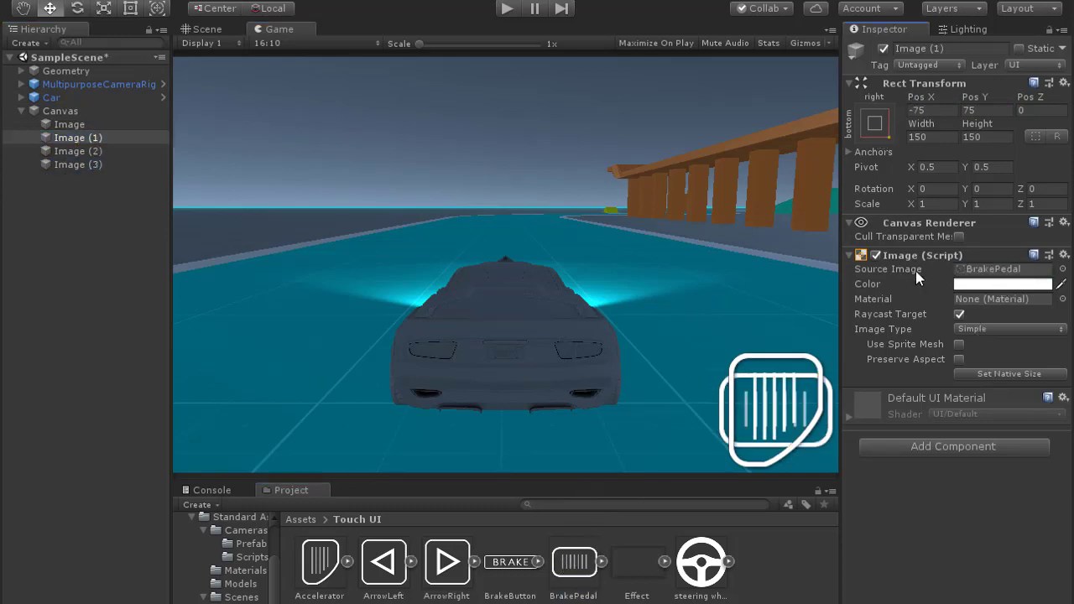
# Place the brake pedal left of the accelerator at Pos X -225, Pos Y 55.
pyautogui.moveTo(921, 97); pyautogui.dragTo(578, 122)
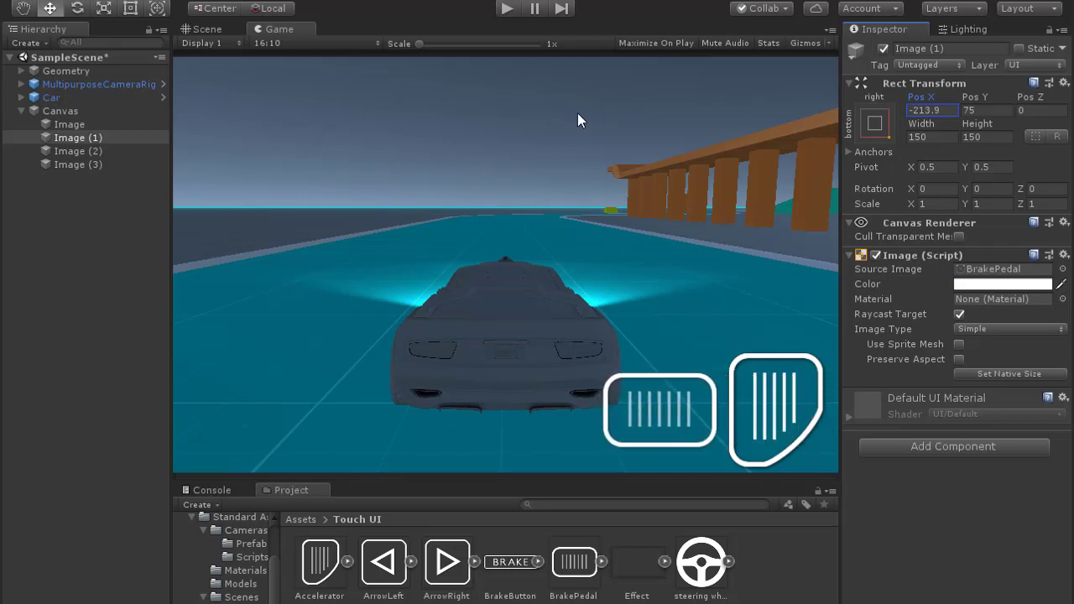
pyautogui.moveTo(974, 98); pyautogui.dragTo(916, 95)
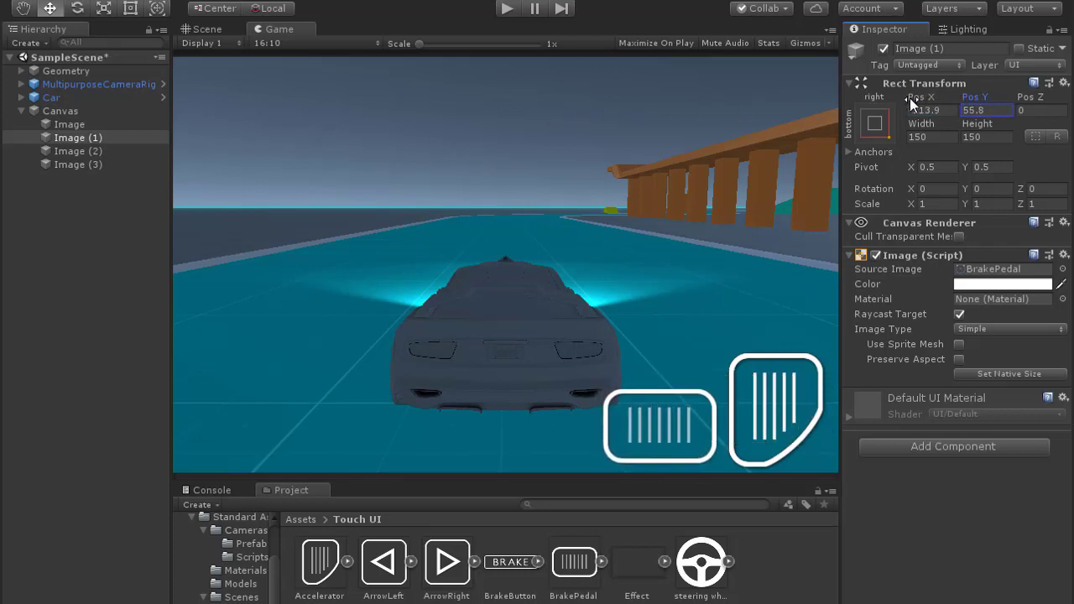
pyautogui.moveTo(923, 94); pyautogui.dragTo(903, 91)
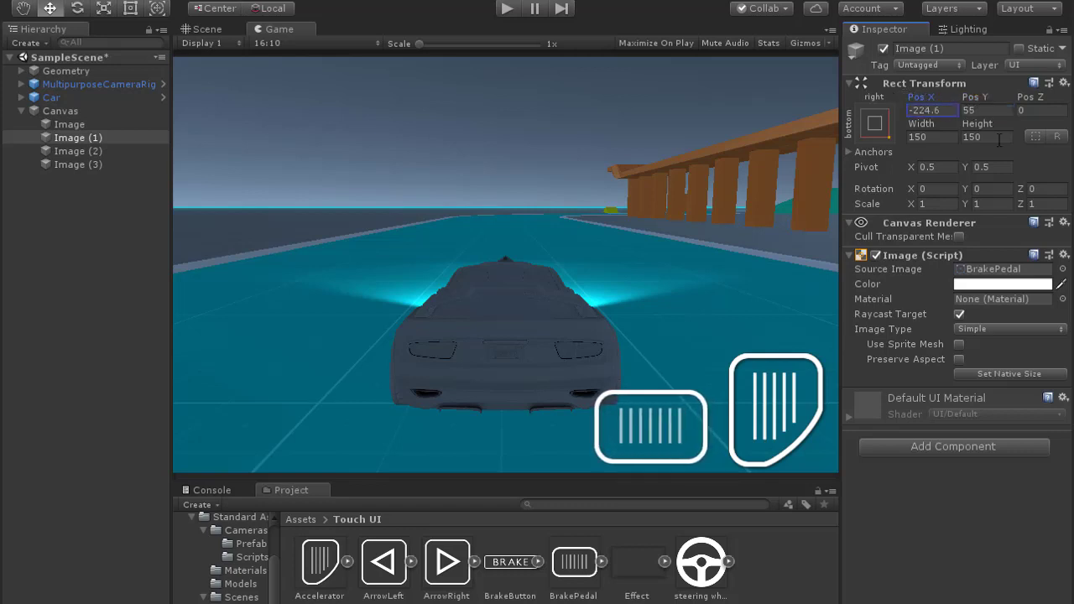
pyautogui.write('-225')
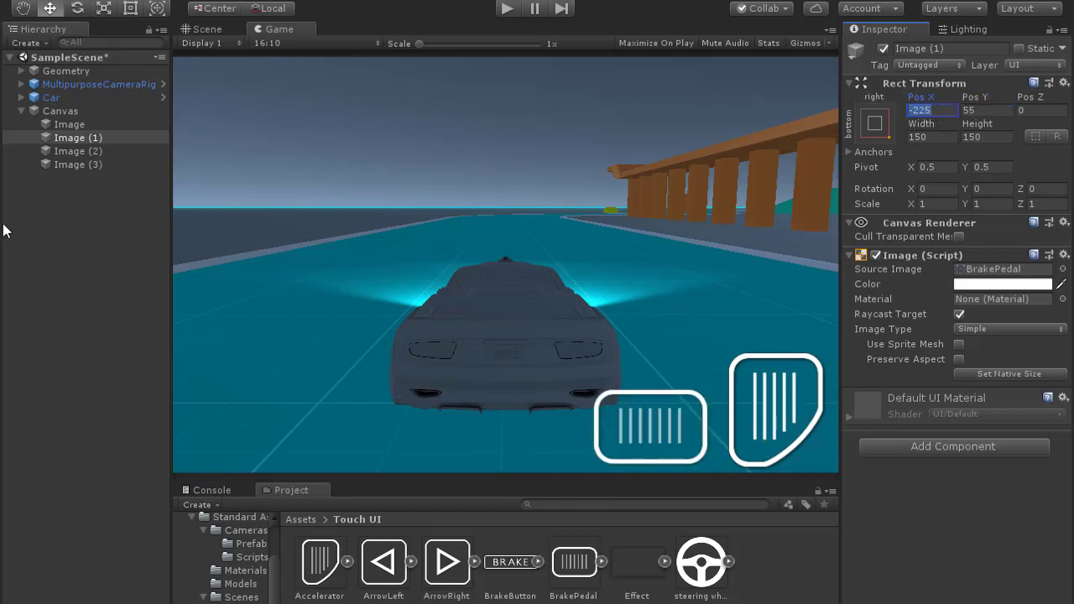
pyautogui.click(74, 151)
pyautogui.click(875, 128)
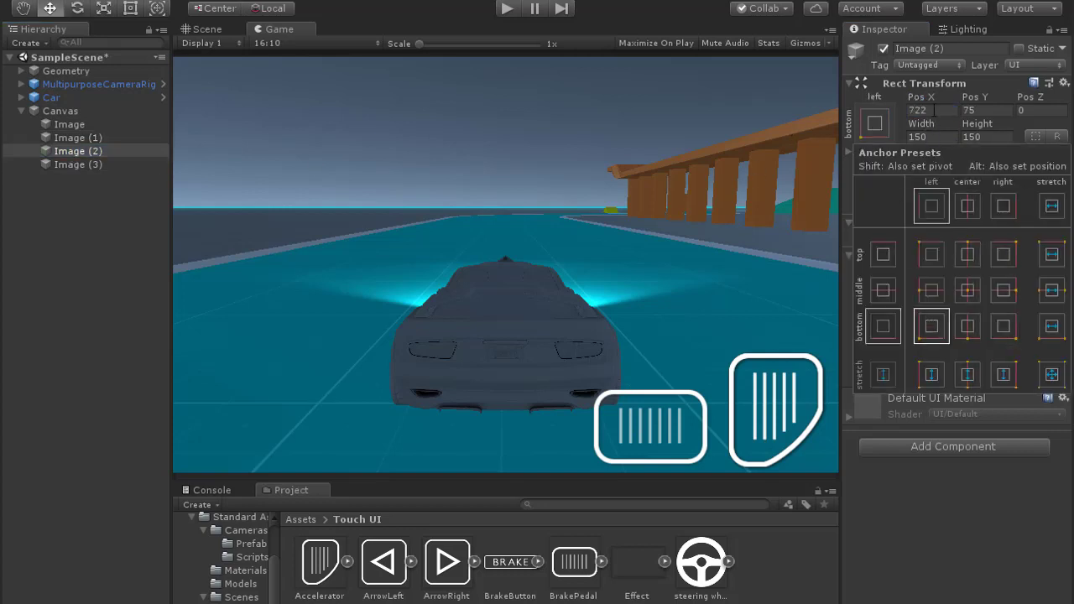
# Anchor Image (2) bottom-left at Pos X 75 and give it the ArrowLeft sprite.
pyautogui.click(932, 327)
pyautogui.moveTo(921, 96); pyautogui.dragTo(754, 261)
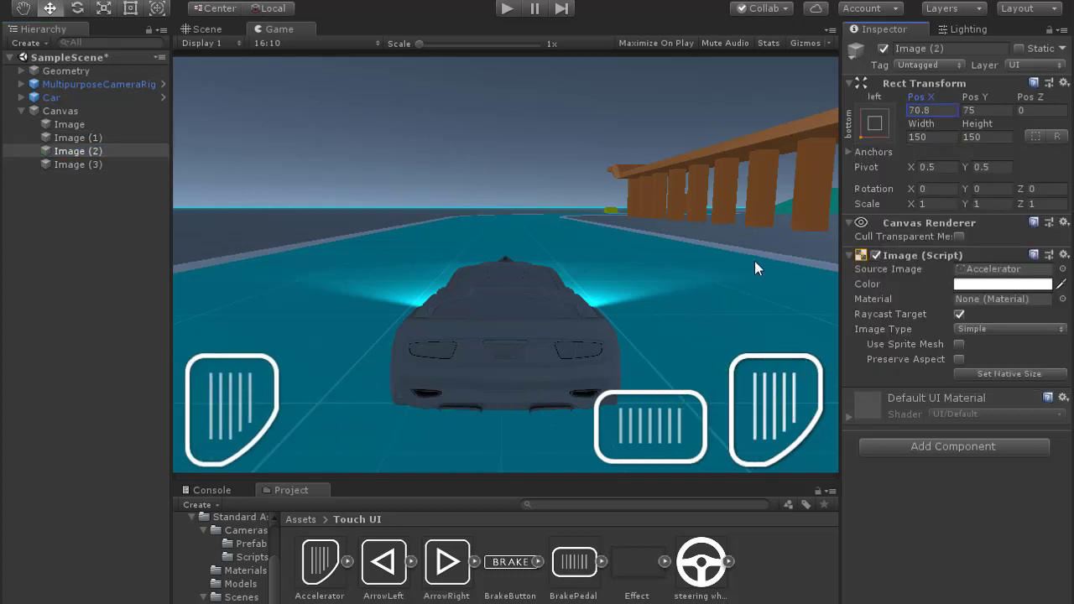
pyautogui.write('75')
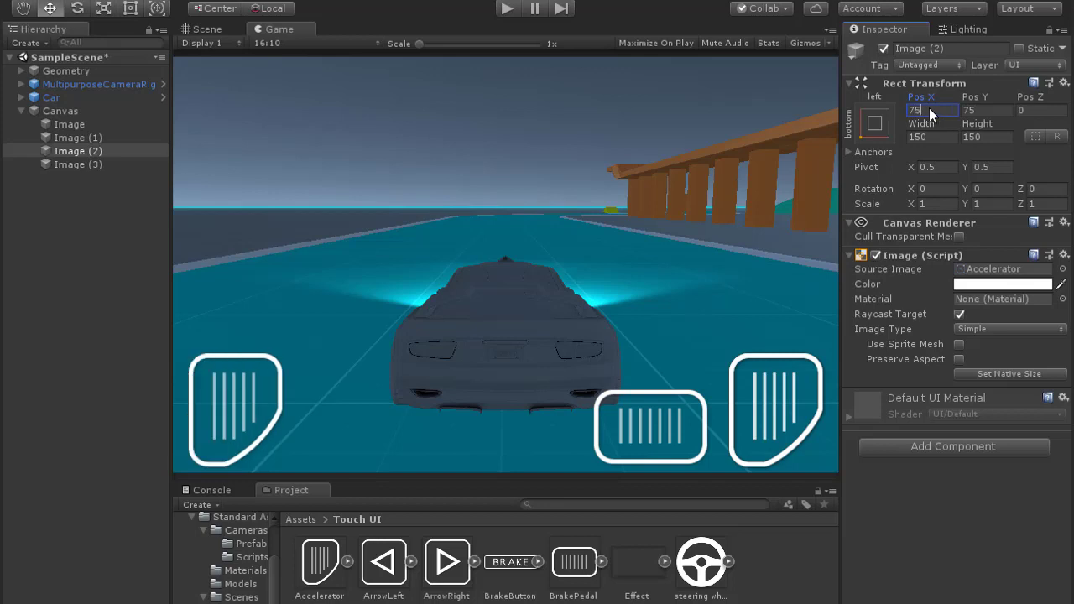
pyautogui.moveTo(384, 567); pyautogui.dragTo(971, 268)
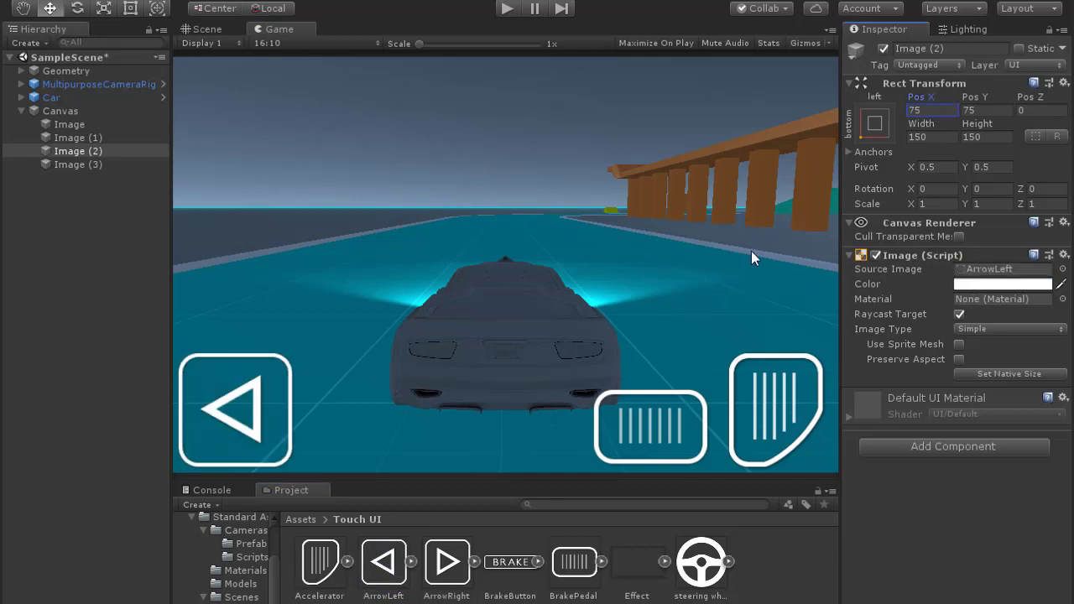
# Give Image (3) the ArrowRight sprite, place it at 230.9, 75, and duplicate it.
pyautogui.click(86, 166)
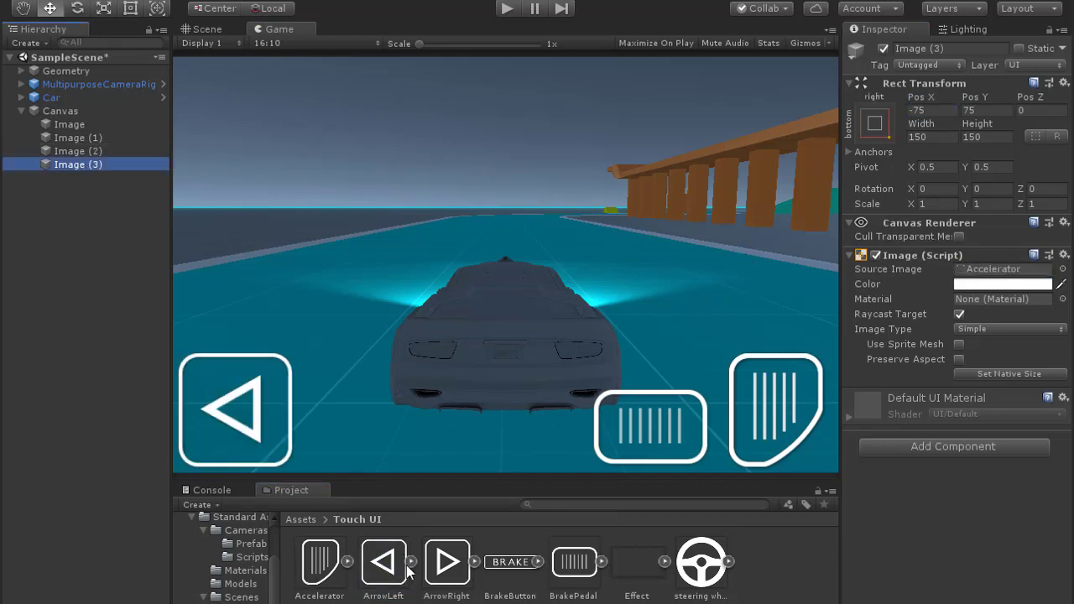
pyautogui.moveTo(436, 574); pyautogui.dragTo(920, 430)
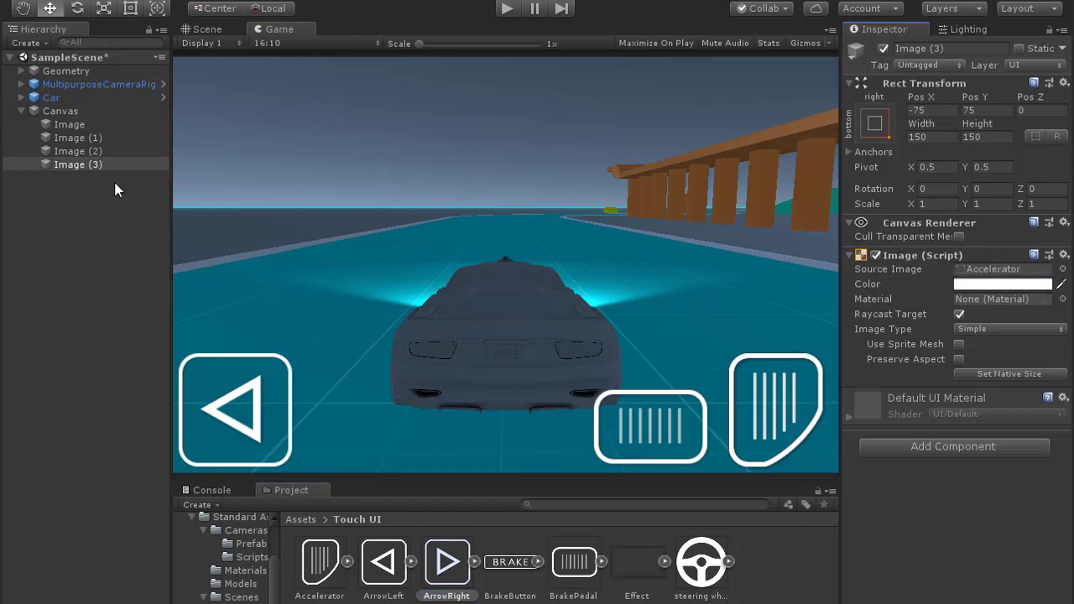
pyautogui.click(84, 165)
pyautogui.moveTo(447, 563); pyautogui.dragTo(984, 273)
pyautogui.moveTo(913, 112); pyautogui.dragTo(33, 114)
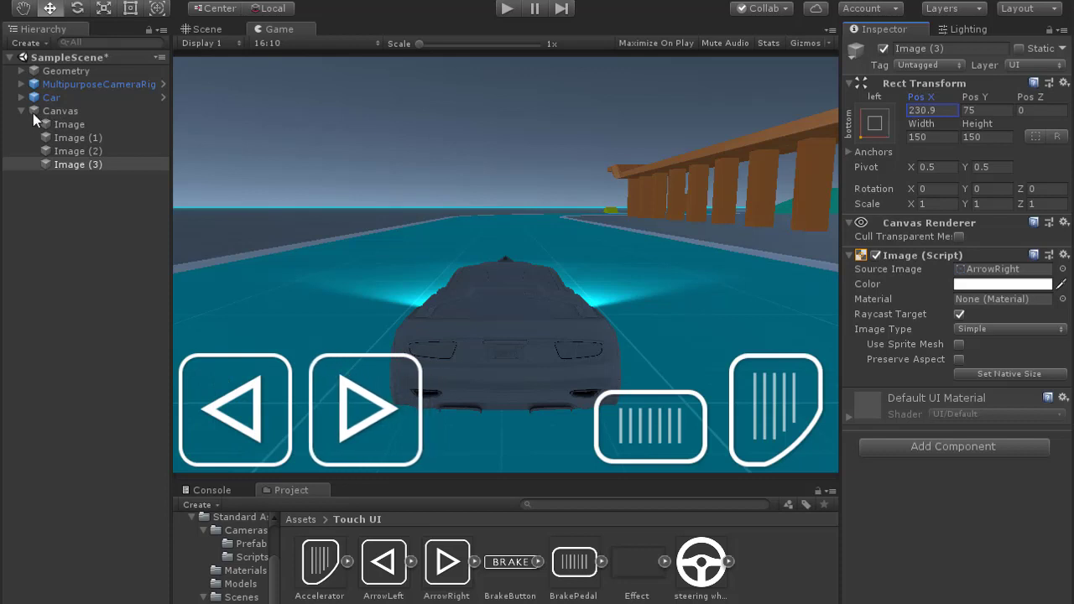
pyautogui.click(50, 167)
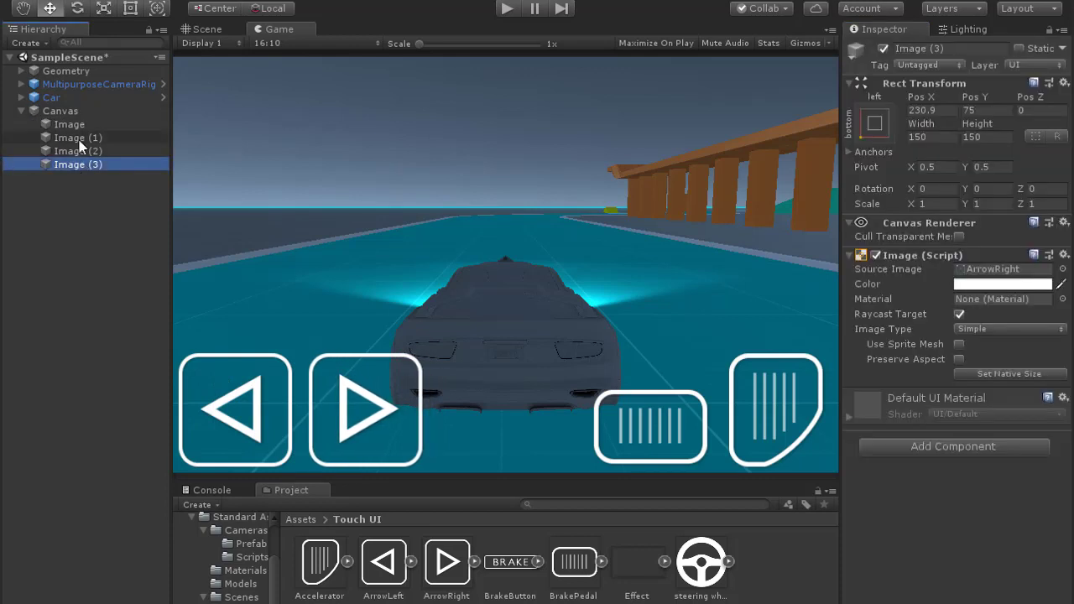
pyautogui.hotkey('ctrl', 'd')
# Anchor the copy bottom-centre at Pos X 0 and give it the BrakeButton sprite.
pyautogui.moveTo(921, 102); pyautogui.dragTo(491, 126)
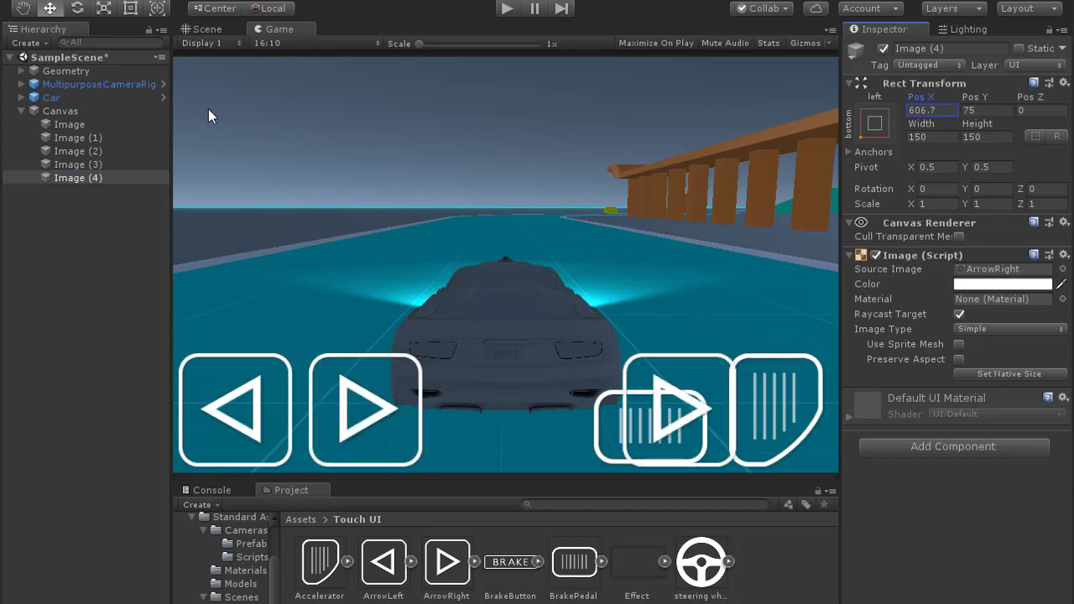
pyautogui.click(873, 126)
pyautogui.click(941, 313)
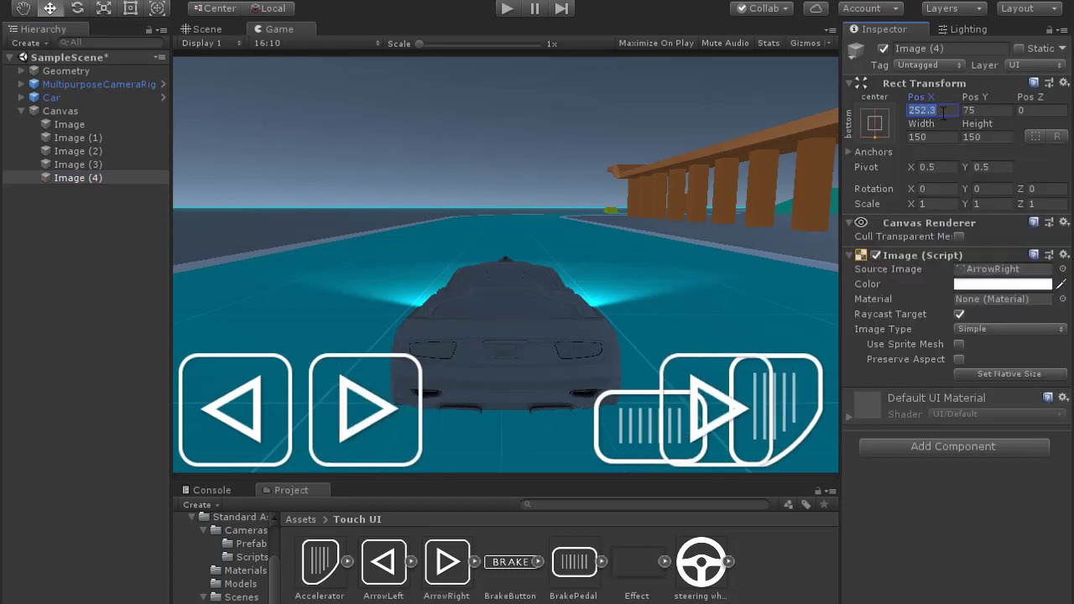
pyautogui.click(932, 110)
pyautogui.press('BackSpace')
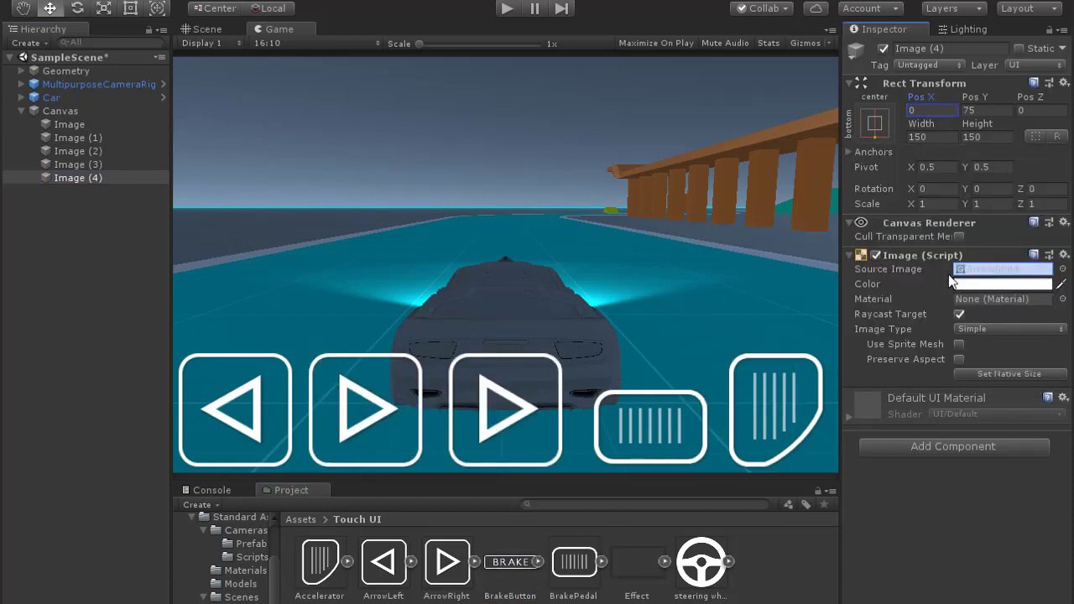
pyautogui.moveTo(510, 562); pyautogui.dragTo(999, 269)
# Resize the BRAKE button and lower it to Pos Y 47.4.
pyautogui.moveTo(930, 126)
pyautogui.mouseDown()
pyautogui.moveTo(996, 149)
pyautogui.moveTo(938, 136)
pyautogui.mouseUp()
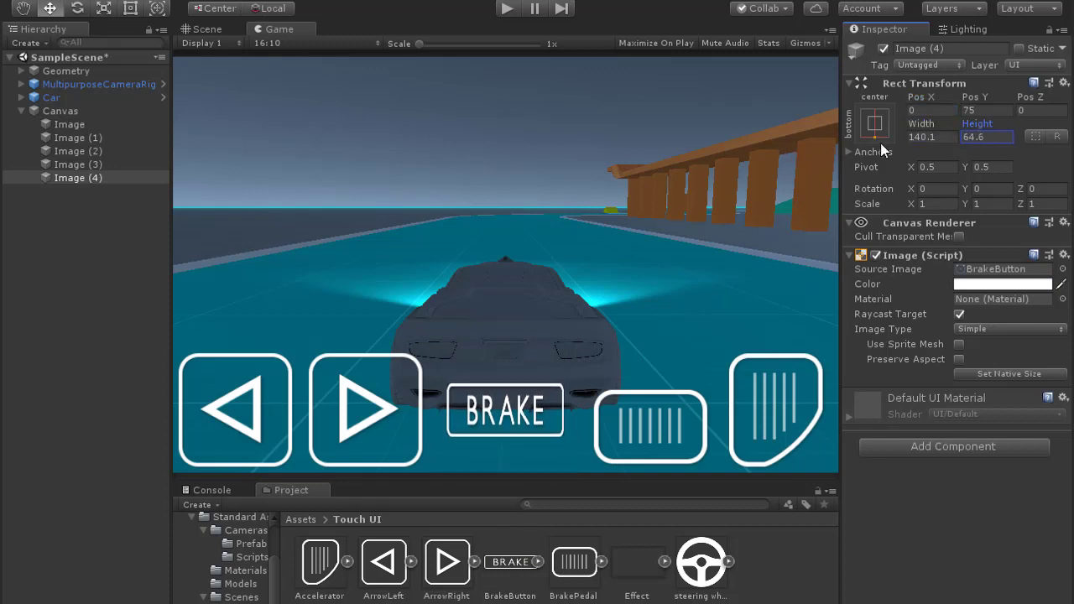
pyautogui.press('BackSpace')
pyautogui.press('BackSpace')
pyautogui.press('Tab')
pyautogui.write('6')
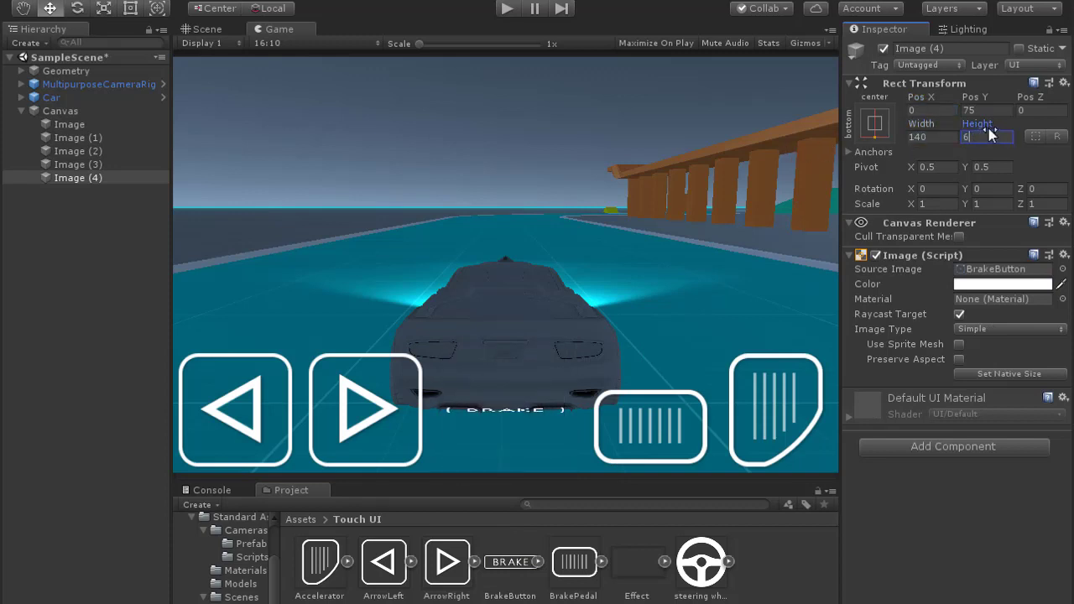
pyautogui.write('5')
pyautogui.moveTo(974, 99); pyautogui.dragTo(913, 95)
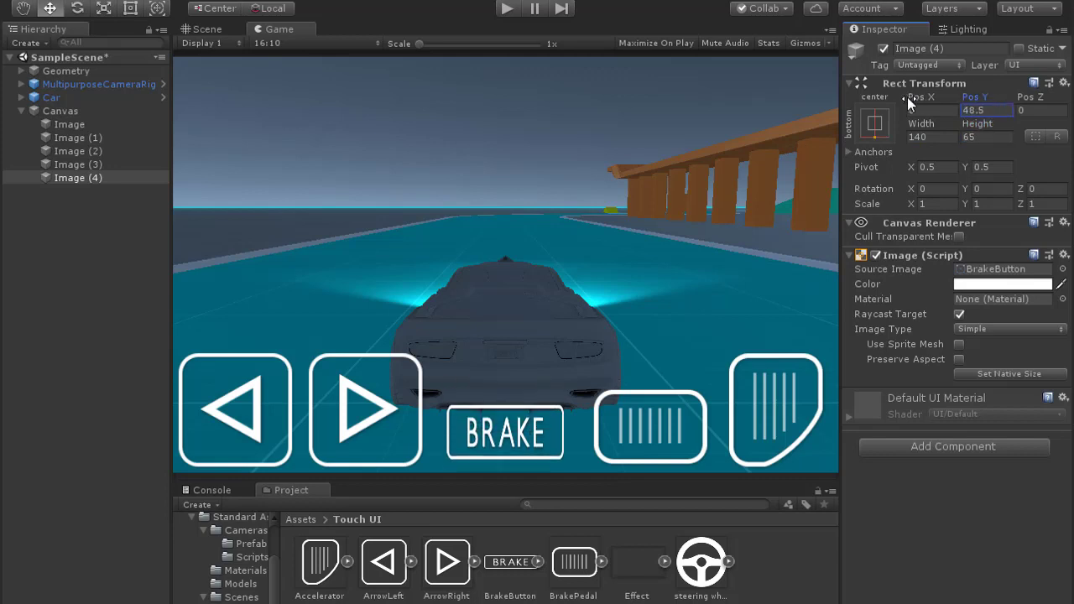
# Tint the BRAKE button a light reddish grey and size it 151×50.
pyautogui.click(975, 286)
pyautogui.moveTo(64, 109)
pyautogui.mouseDown()
pyautogui.moveTo(80, 110)
pyautogui.moveTo(68, 99)
pyautogui.moveTo(38, 109)
pyautogui.mouseUp()
pyautogui.click(445, 167)
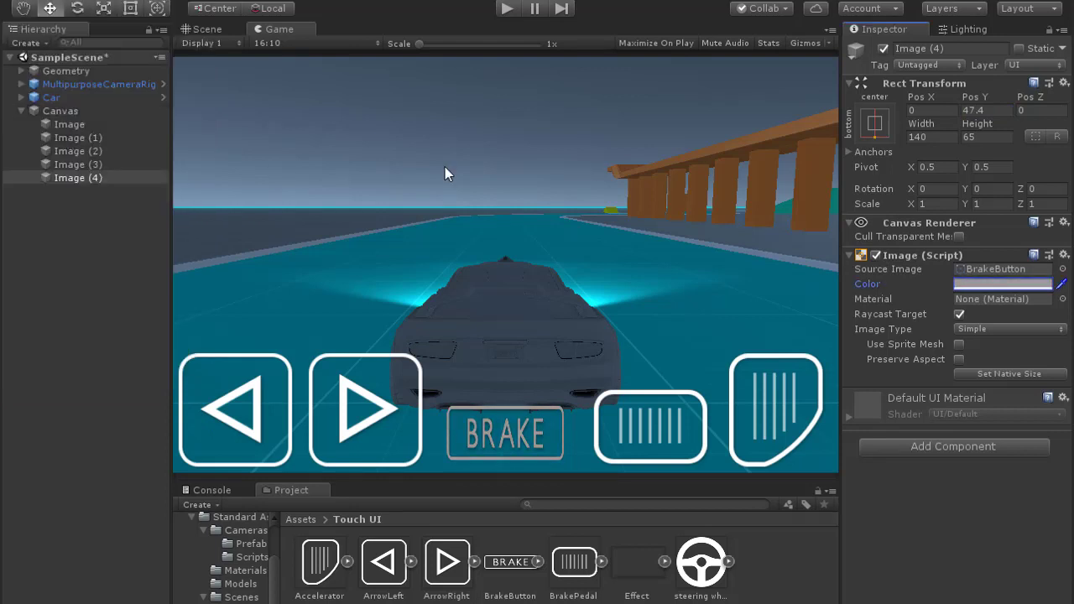
pyautogui.moveTo(963, 127); pyautogui.dragTo(897, 129)
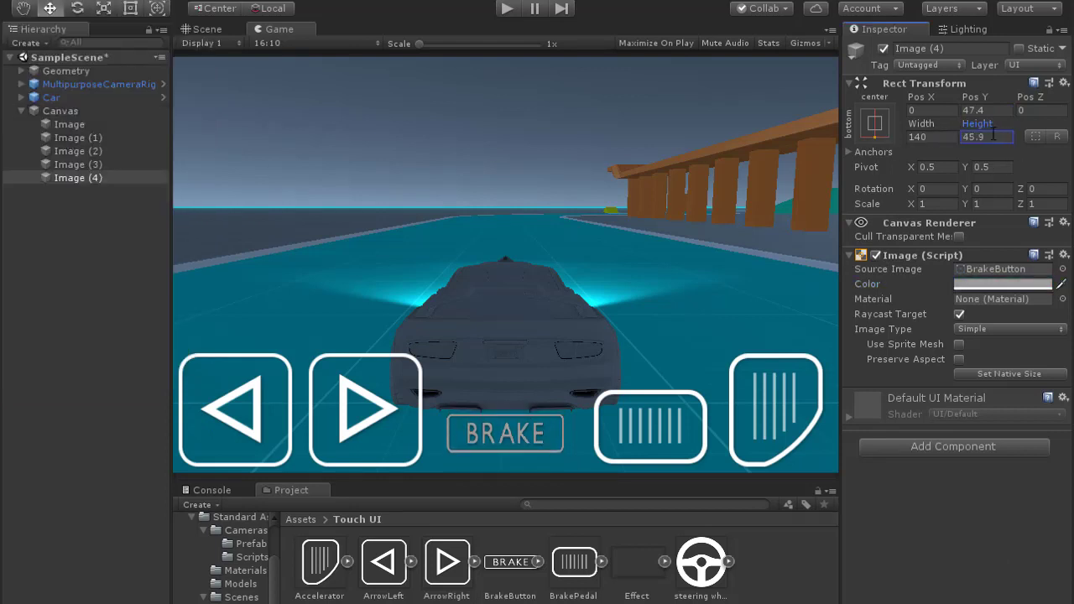
pyautogui.write('50')
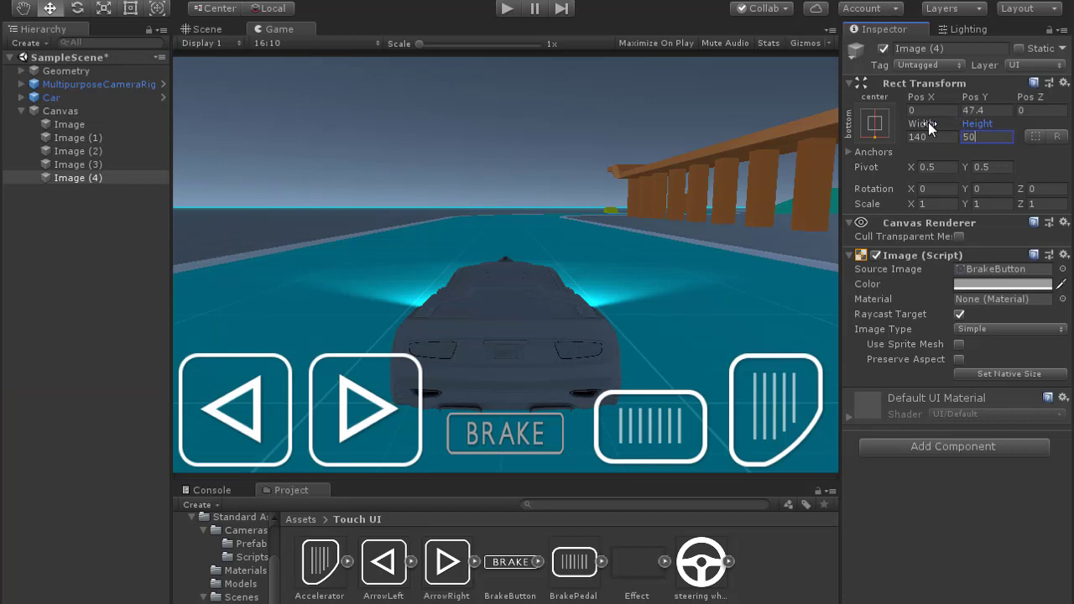
pyautogui.moveTo(930, 126); pyautogui.dragTo(974, 121)
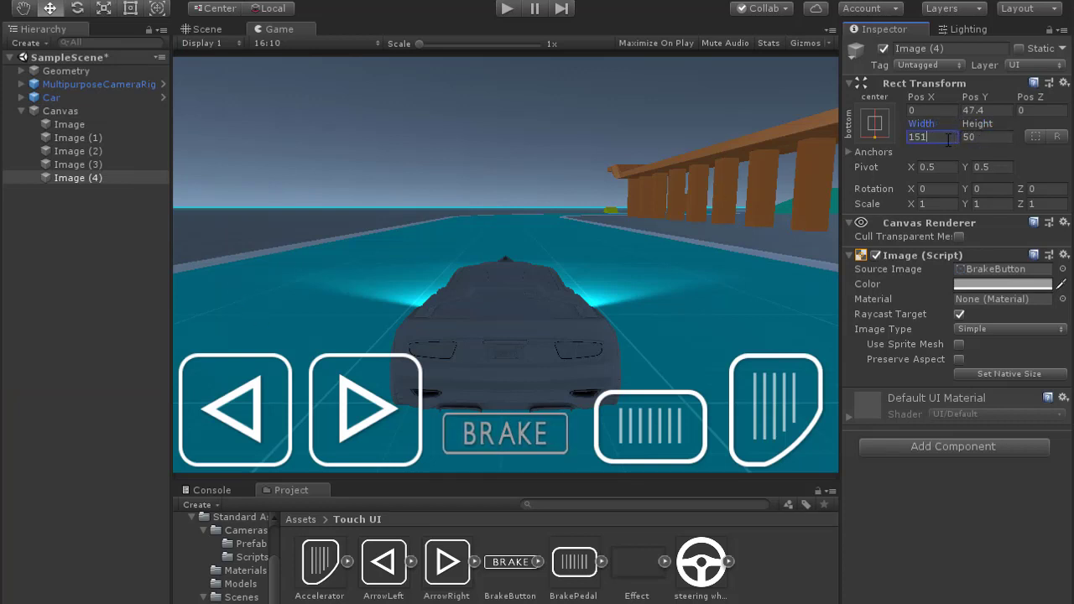
pyautogui.click(5, 312)
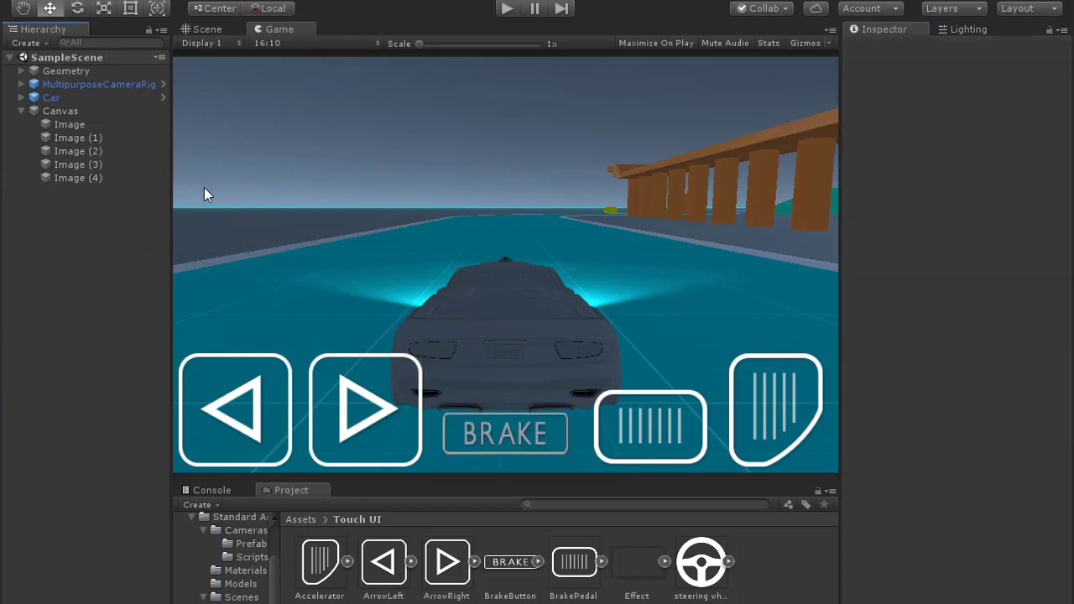
# Rename Image to Accelerator and Image (1) to Reverse.
pyautogui.click(69, 125)
pyautogui.click(957, 48)
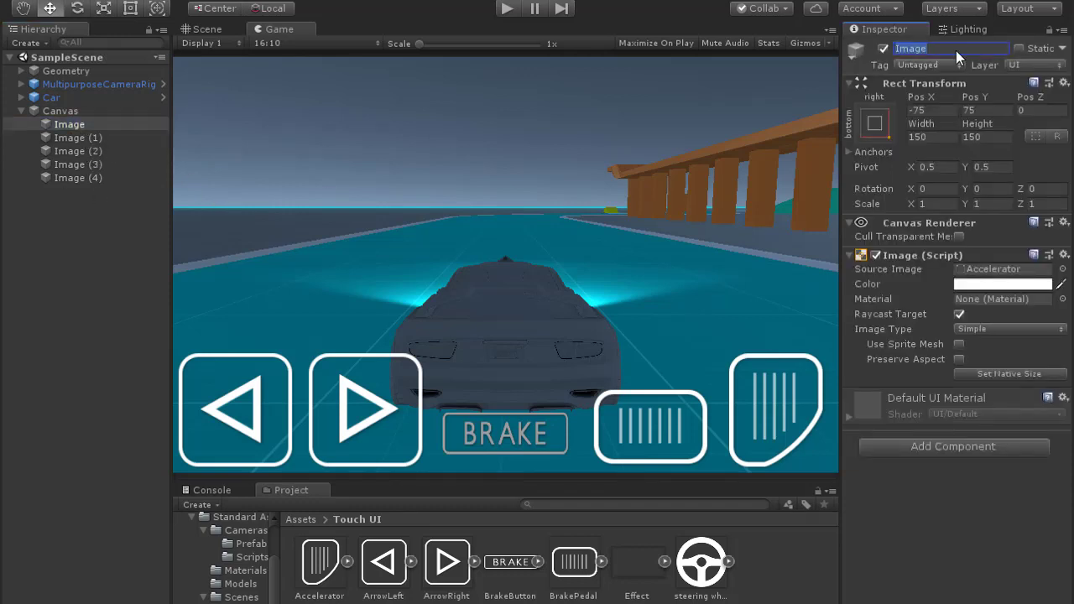
pyautogui.write('Accelerator')
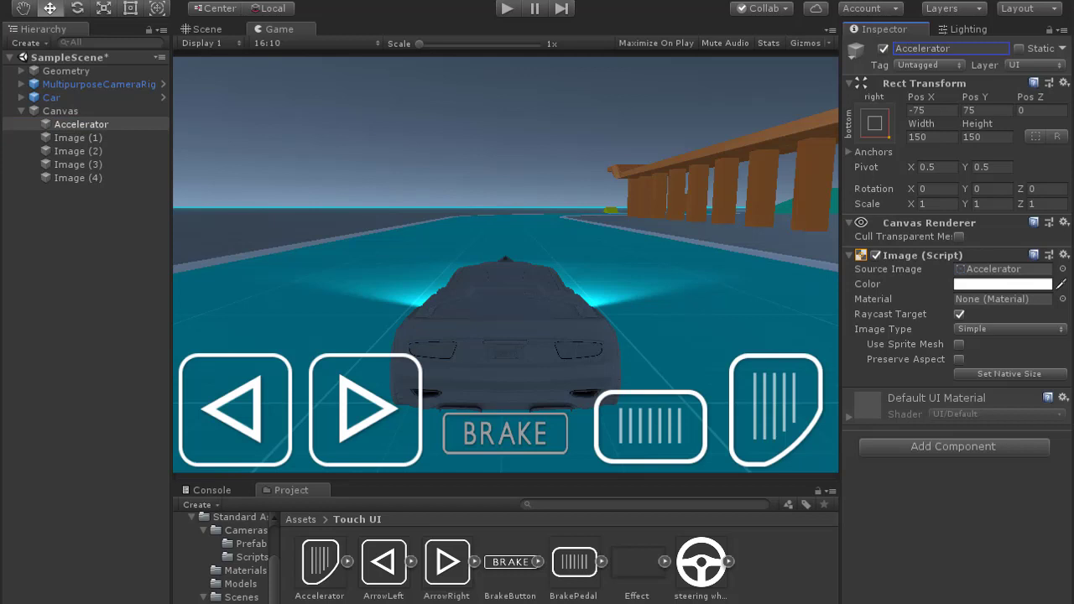
pyautogui.click(79, 140)
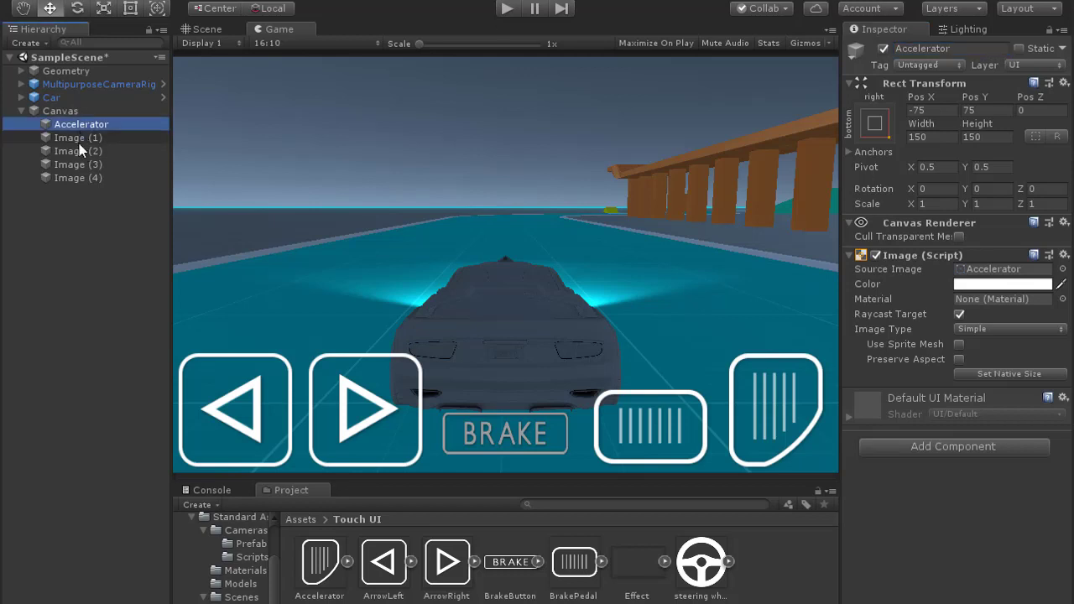
pyautogui.click(952, 48)
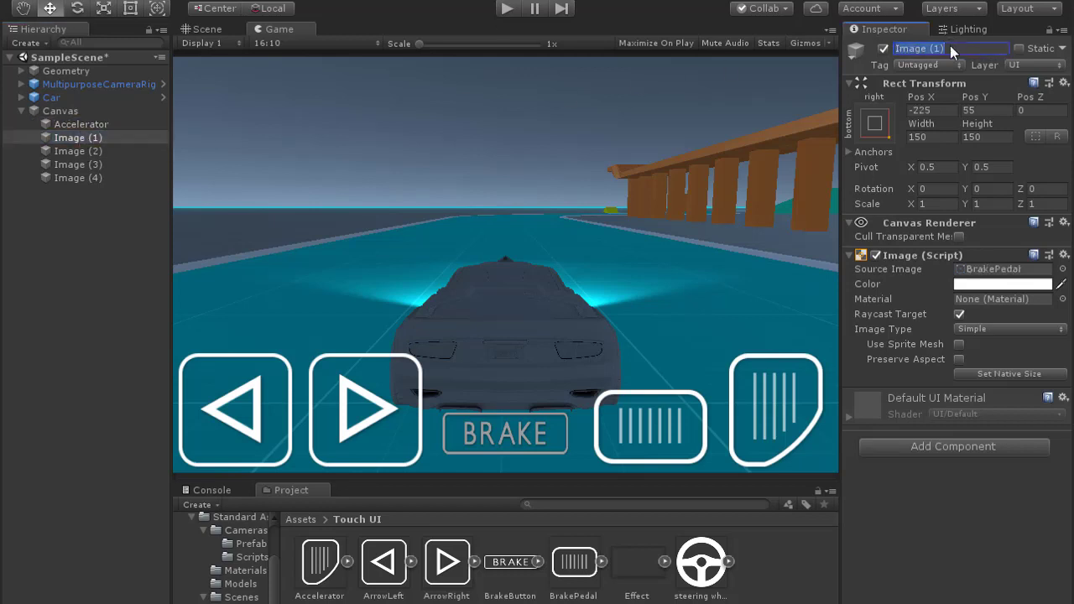
pyautogui.write('Reverse')
pyautogui.press('Return')
# Rename Image (2) to Left and Image (3) to Right, then start renaming Image (4).
pyautogui.click(78, 151)
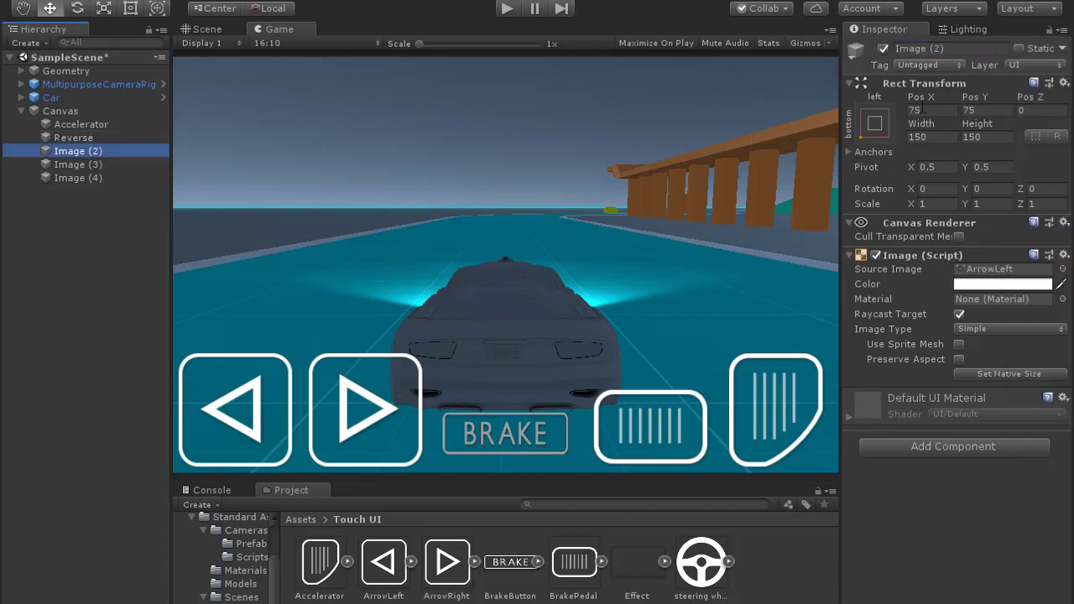
pyautogui.click(954, 48)
pyautogui.write('Left')
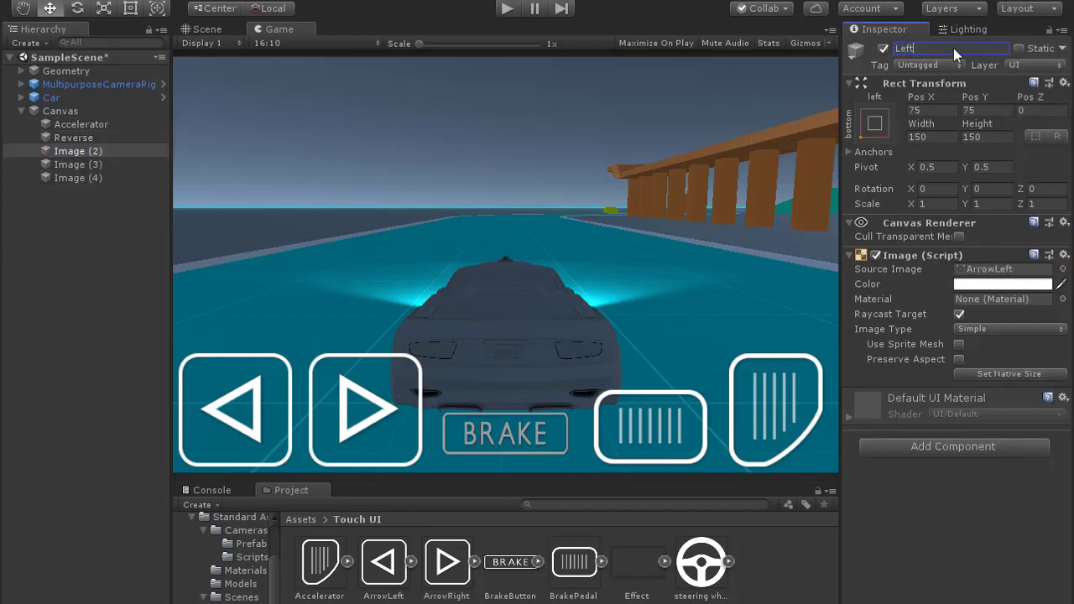
pyautogui.click(73, 167)
pyautogui.click(955, 47)
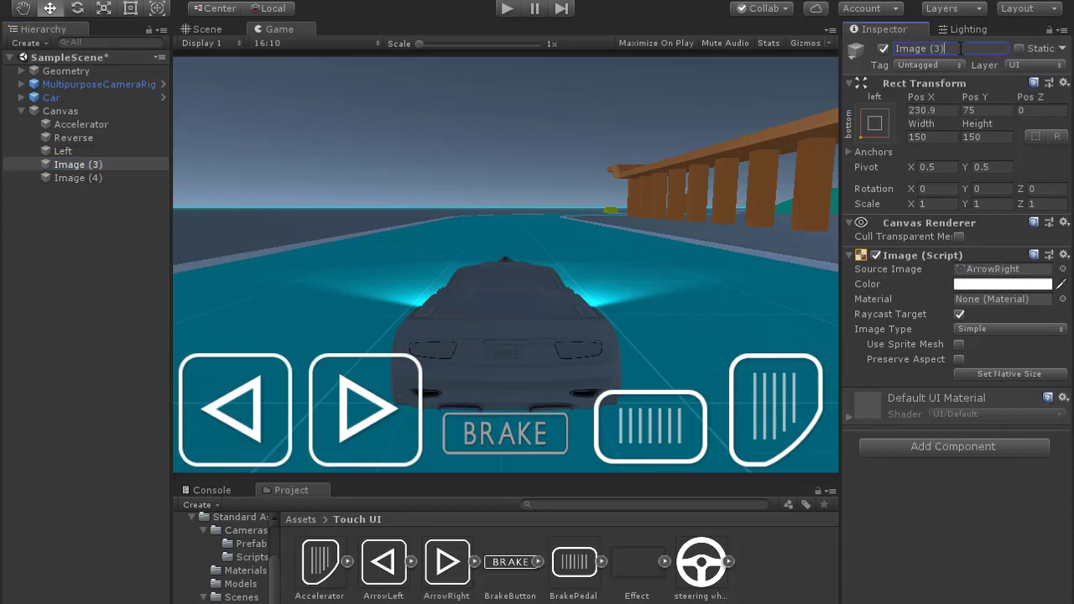
pyautogui.write('Right')
pyautogui.click(77, 178)
pyautogui.click(976, 47)
# Name Image (4) Brake and add a Button component to all five touch images.
pyautogui.write('B')
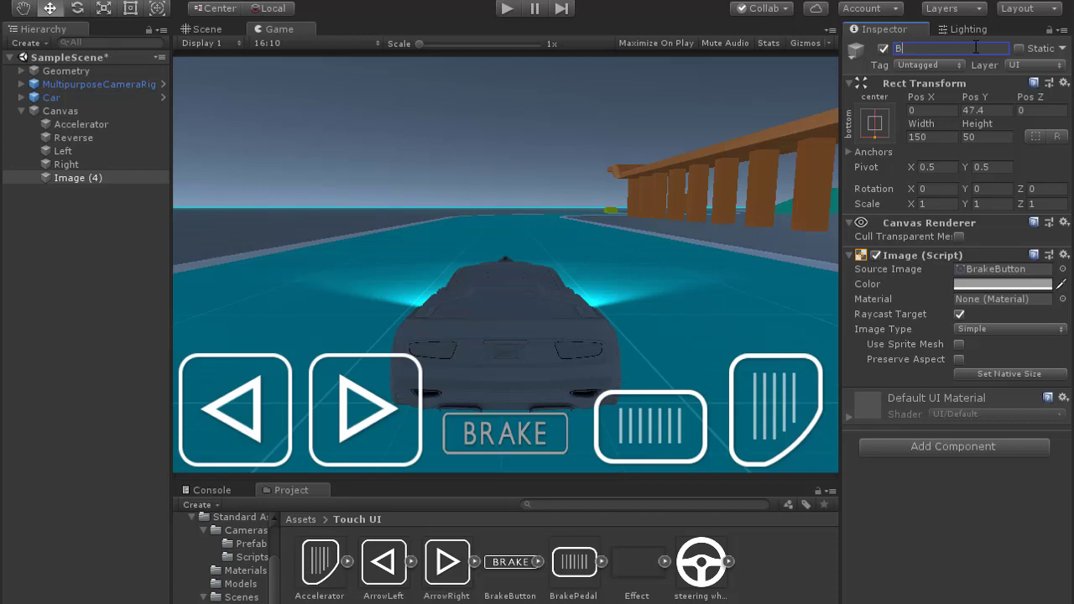
pyautogui.write('rake')
pyautogui.keyDown('shift'); pyautogui.click(78, 124); pyautogui.keyUp('shift')
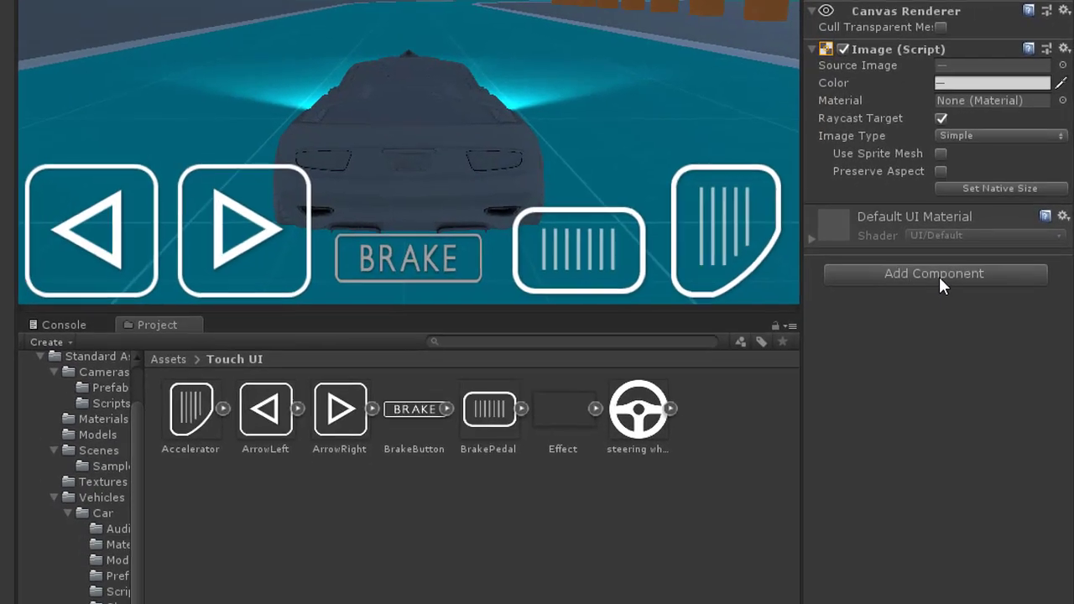
pyautogui.click(957, 447)
pyautogui.write('bu')
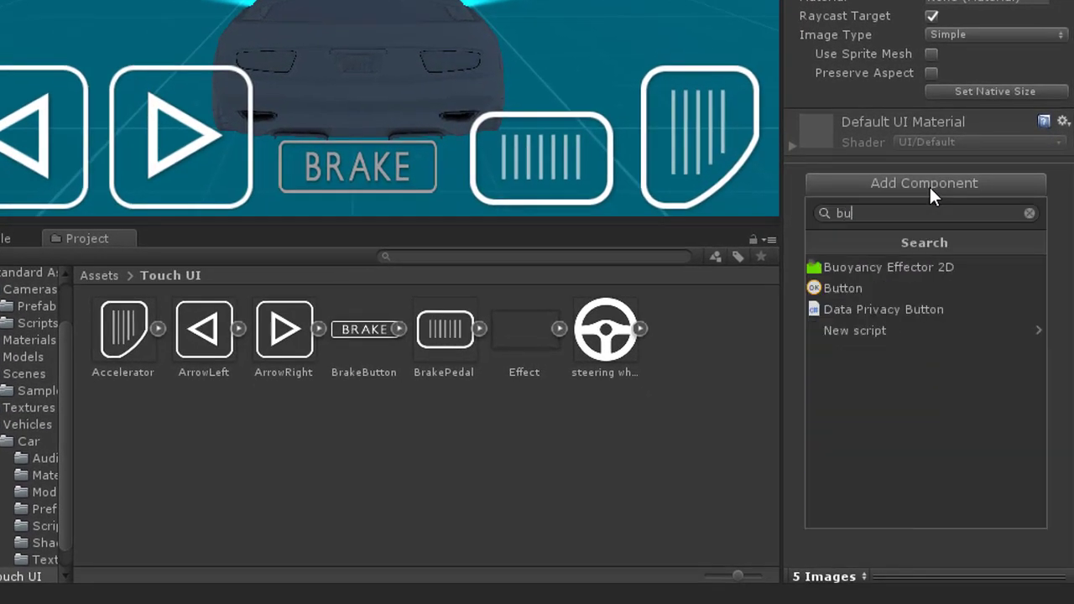
pyautogui.click(857, 288)
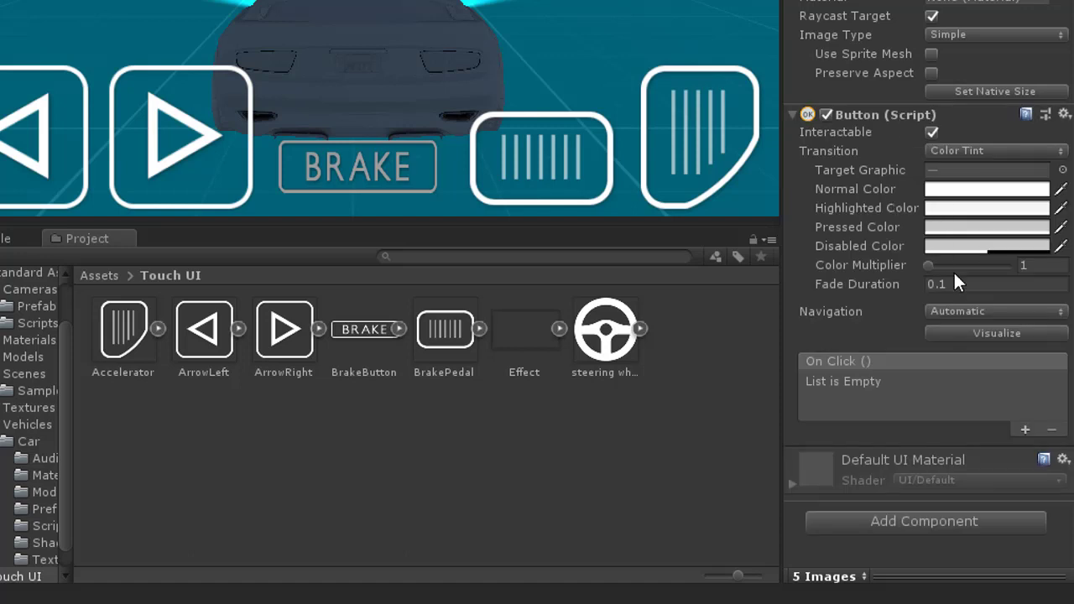
# Add an Event Trigger component to all five touch images.
pyautogui.click(932, 531)
pyautogui.write('e')
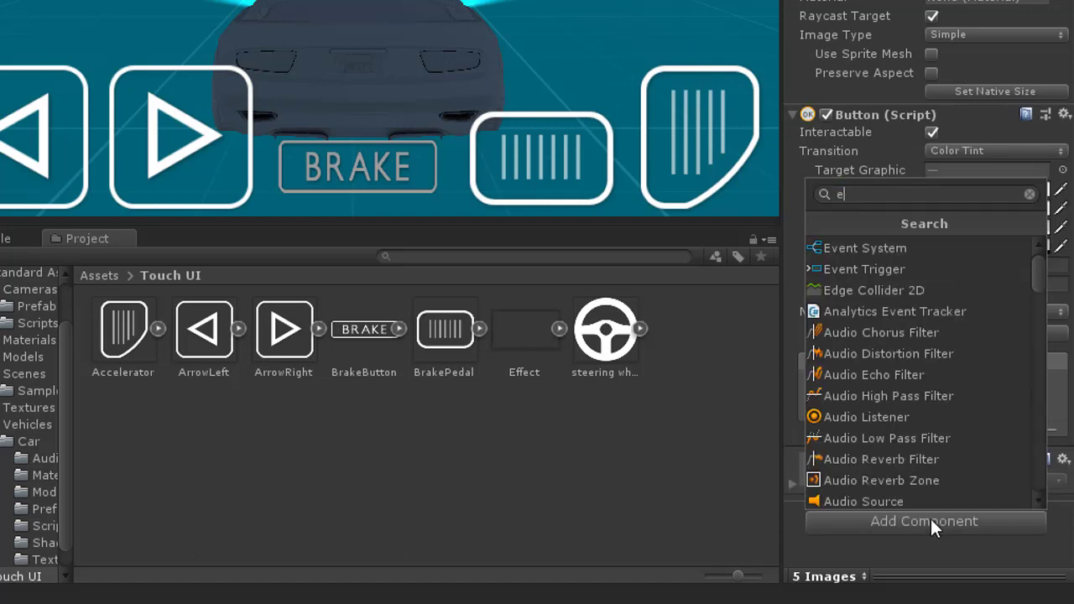
pyautogui.write('v')
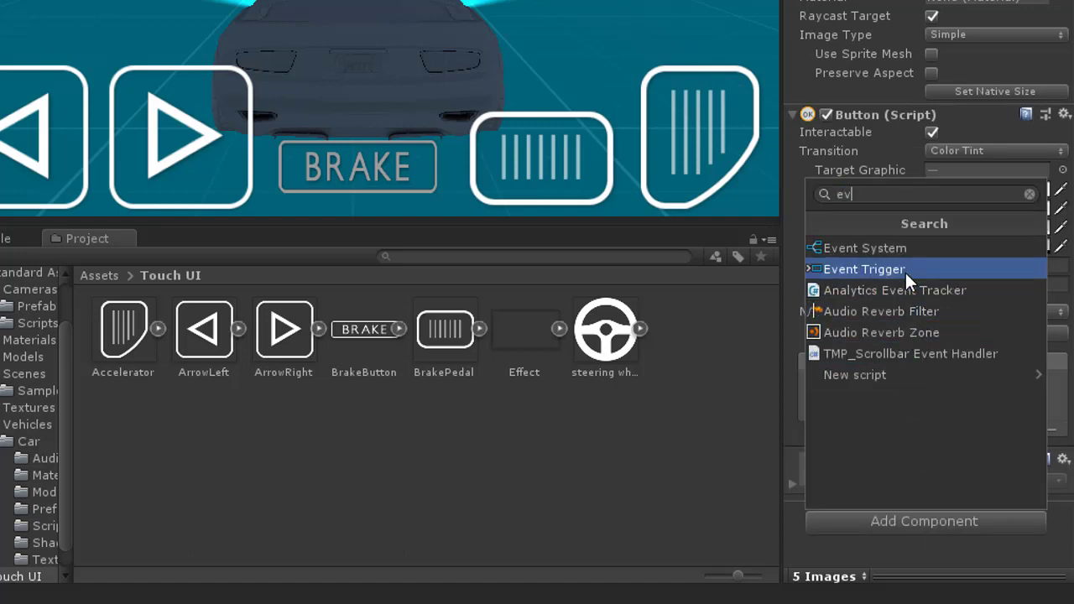
pyautogui.click(906, 269)
pyautogui.scroll(-1, 924, 494)
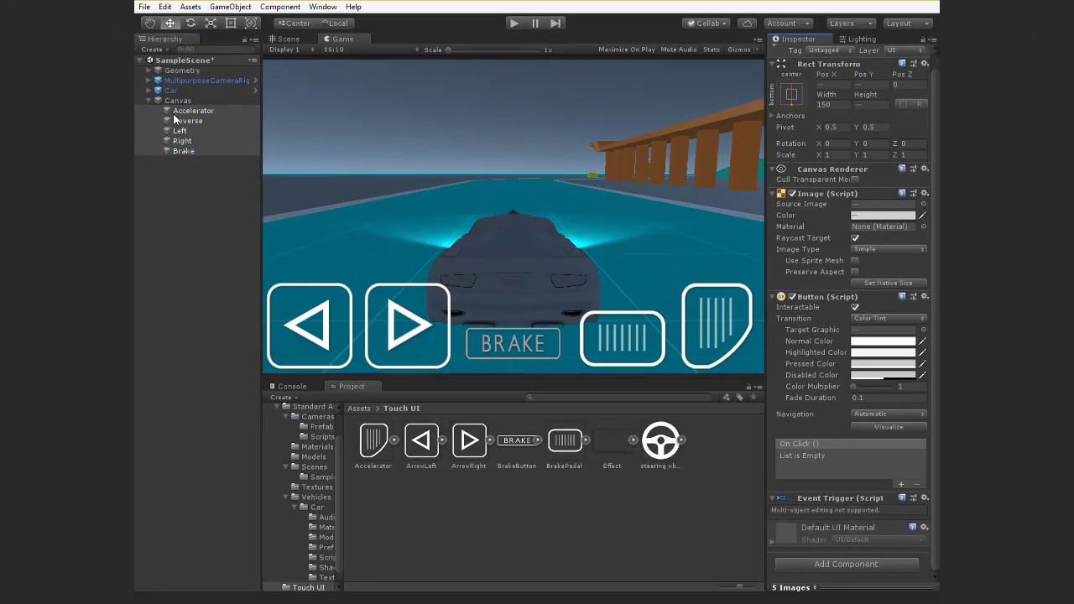
pyautogui.click(193, 110)
# Add Pointer Enter, Pointer Down, Pointer Up and Pointer Exit events to the Accelerator's Event Trigger.
pyautogui.click(825, 512)
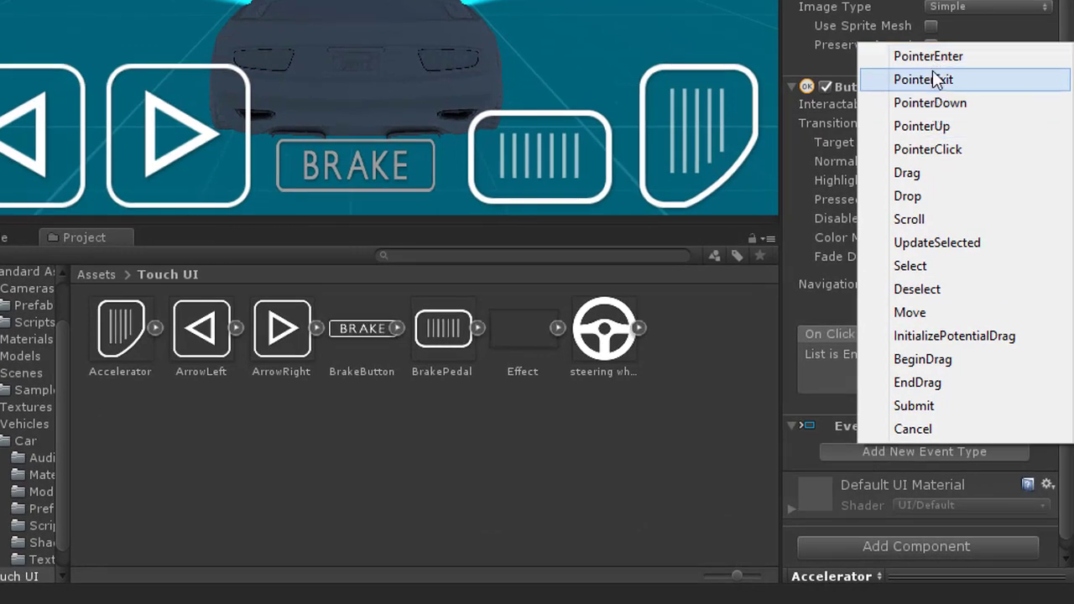
pyautogui.click(928, 57)
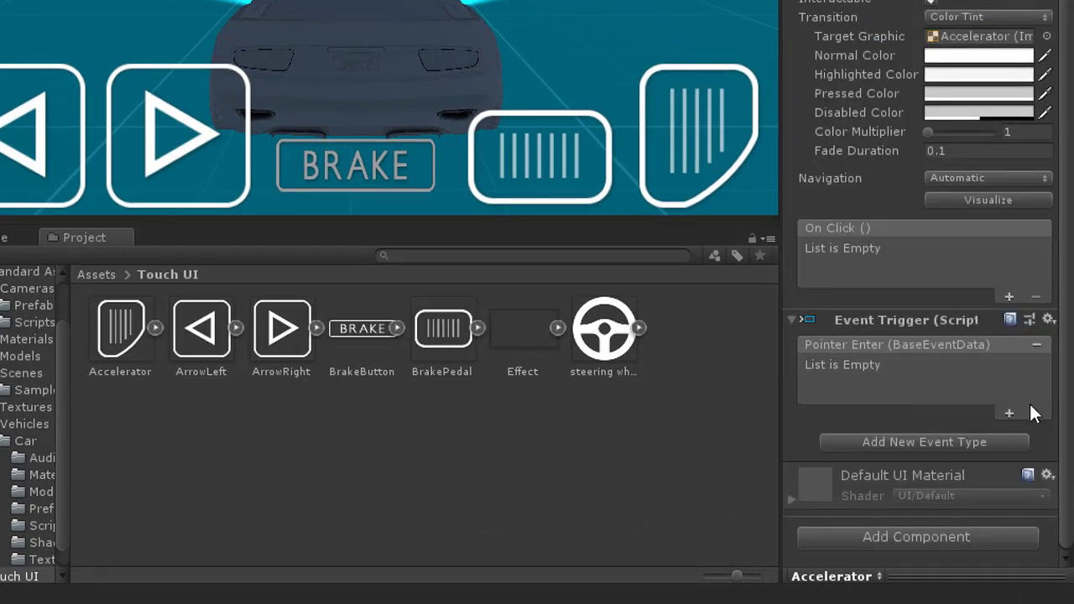
pyautogui.click(935, 440)
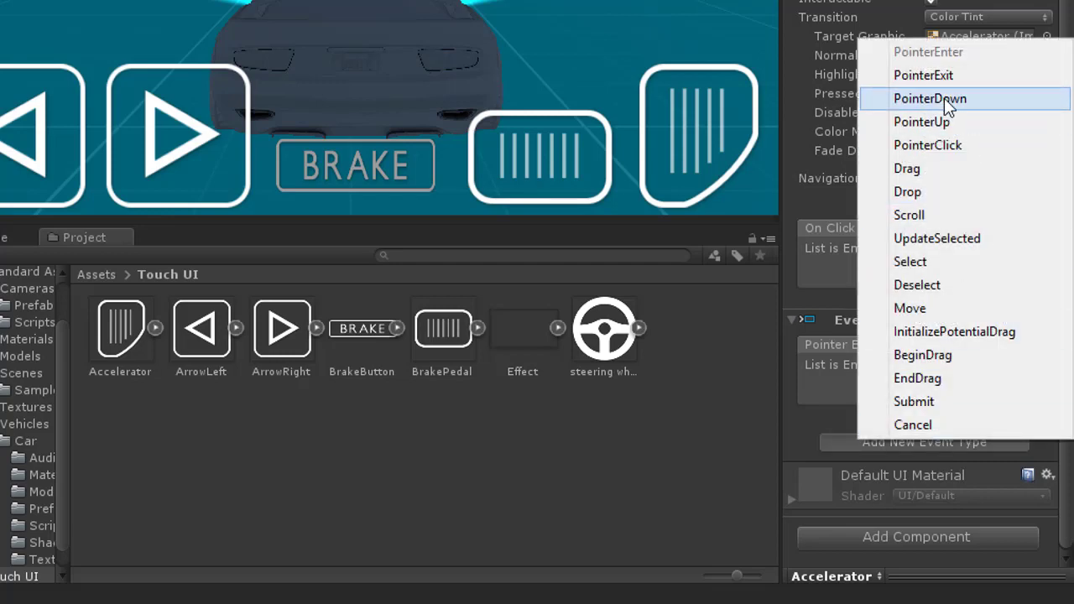
pyautogui.click(944, 98)
pyautogui.click(963, 442)
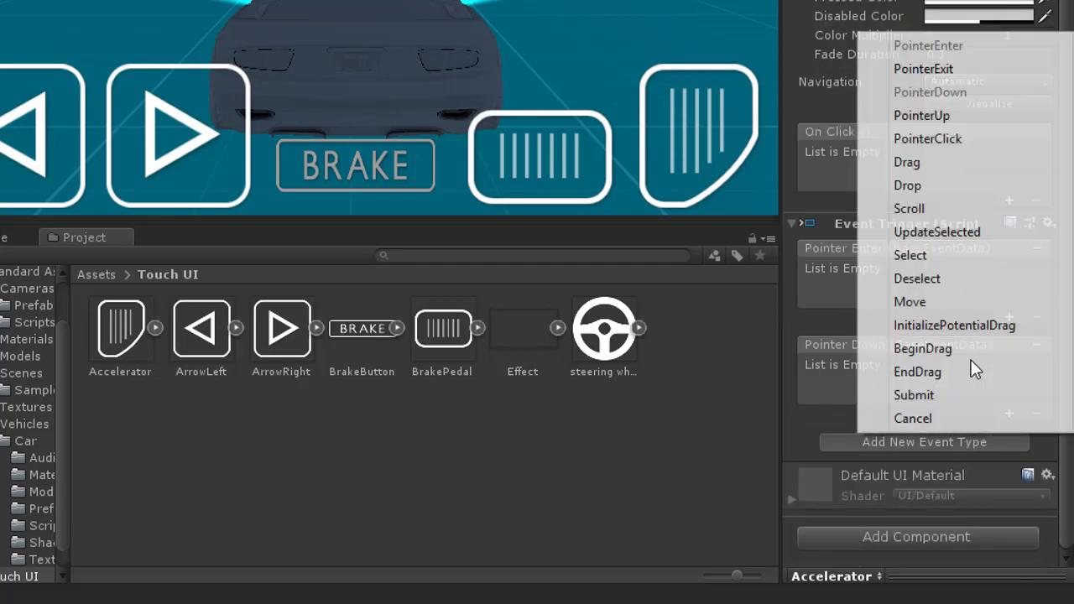
pyautogui.click(937, 112)
pyautogui.scroll(-3, 989, 528)
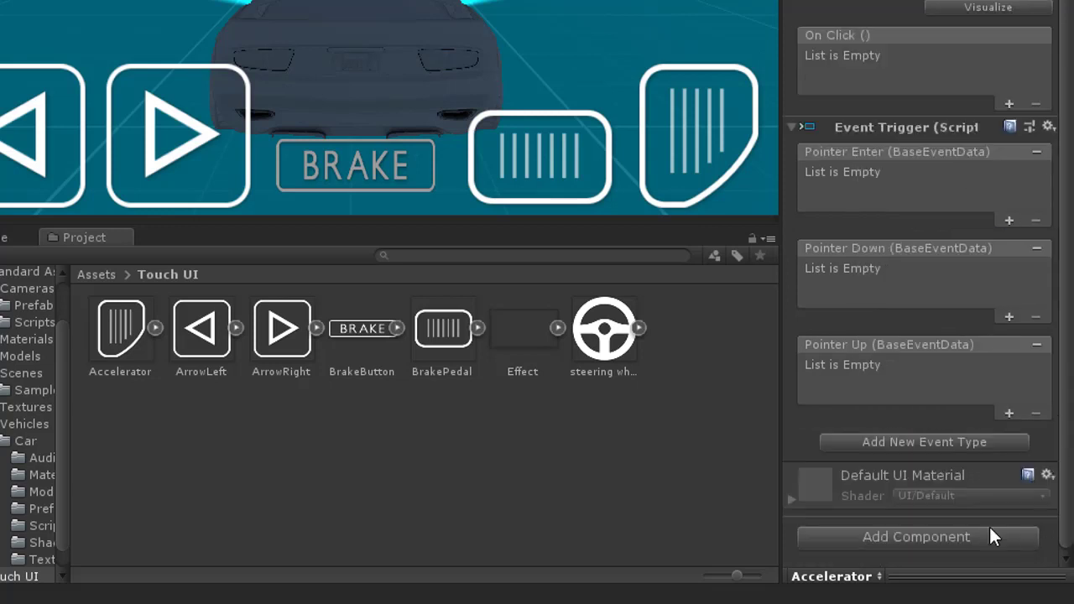
pyautogui.click(949, 442)
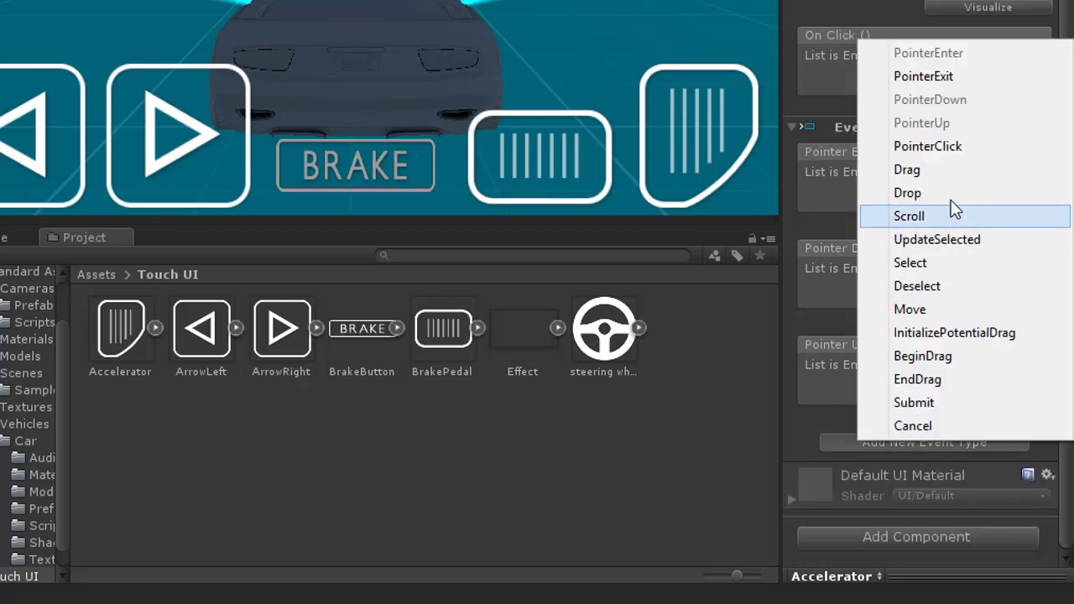
pyautogui.click(937, 76)
pyautogui.scroll(-3, 1027, 417)
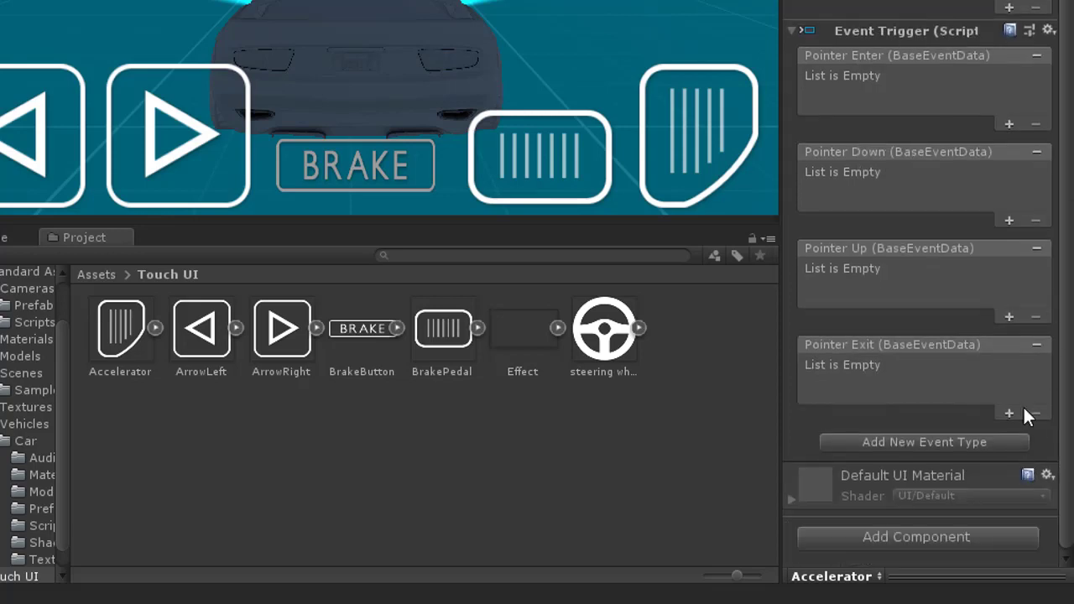
# Copy the Event Trigger component and try pasting it onto Reverse, Left, Right and Brake.
pyautogui.click(1049, 30)
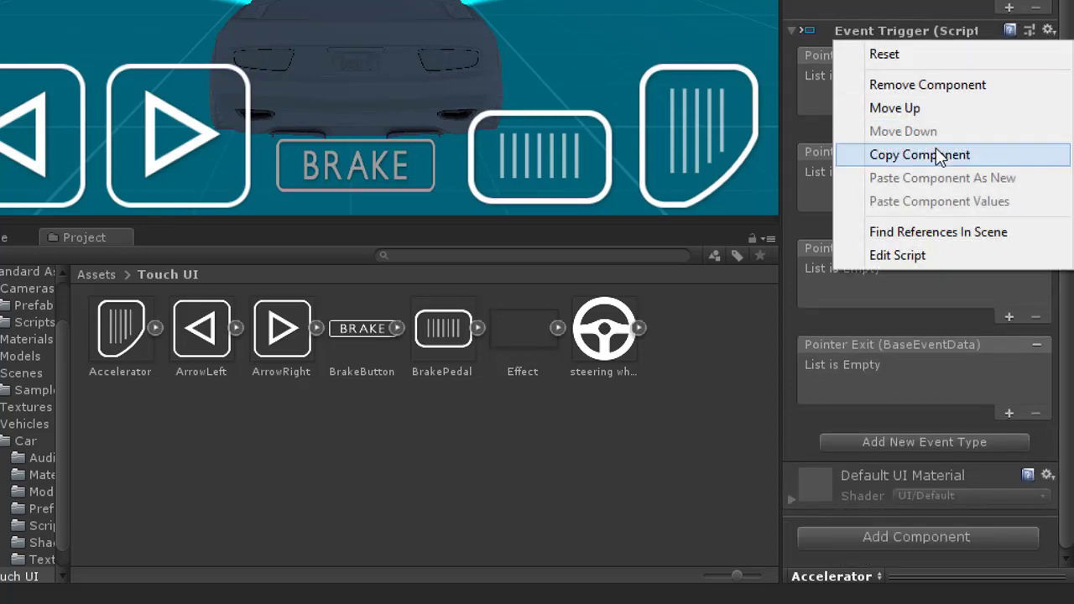
pyautogui.click(932, 158)
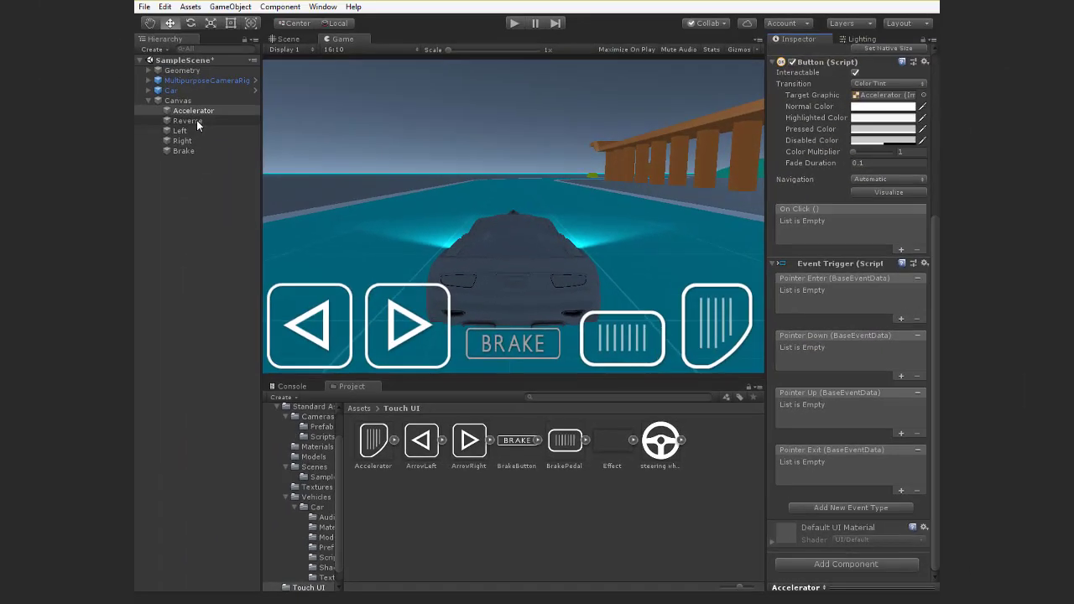
pyautogui.click(197, 120)
pyautogui.keyDown('shift'); pyautogui.click(189, 153); pyautogui.keyUp('shift')
pyautogui.click(908, 460)
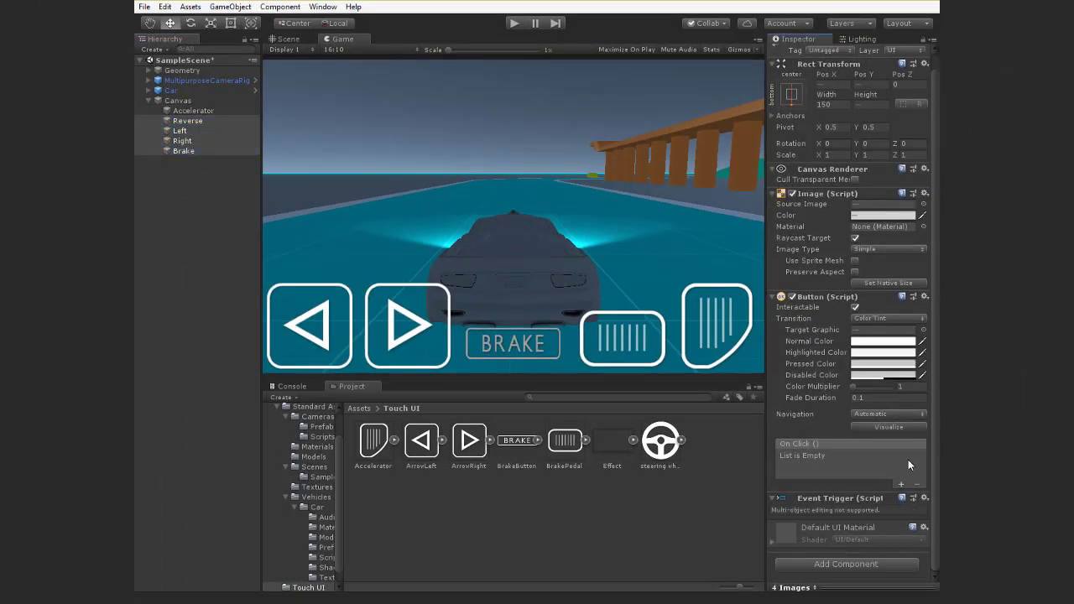
pyautogui.click(924, 499)
pyautogui.press('Escape')
# Check that the Right button's Event Trigger lists the same four pointer events.
pyautogui.click(188, 120)
pyautogui.press('Down')
pyautogui.press('Down')
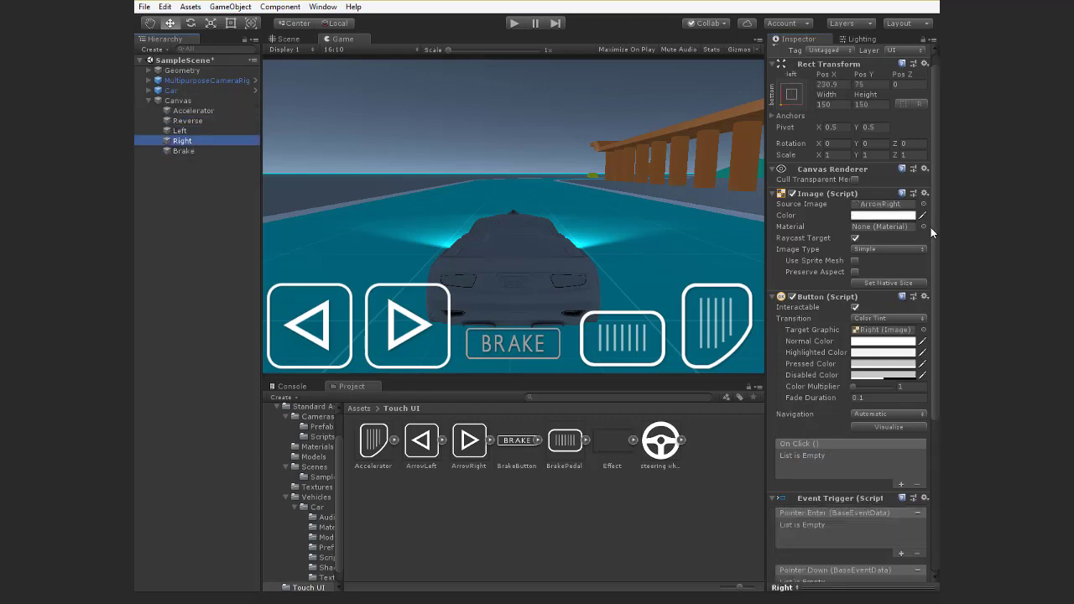
pyautogui.scroll(-4, 913, 357)
pyautogui.scroll(-3, 858, 306)
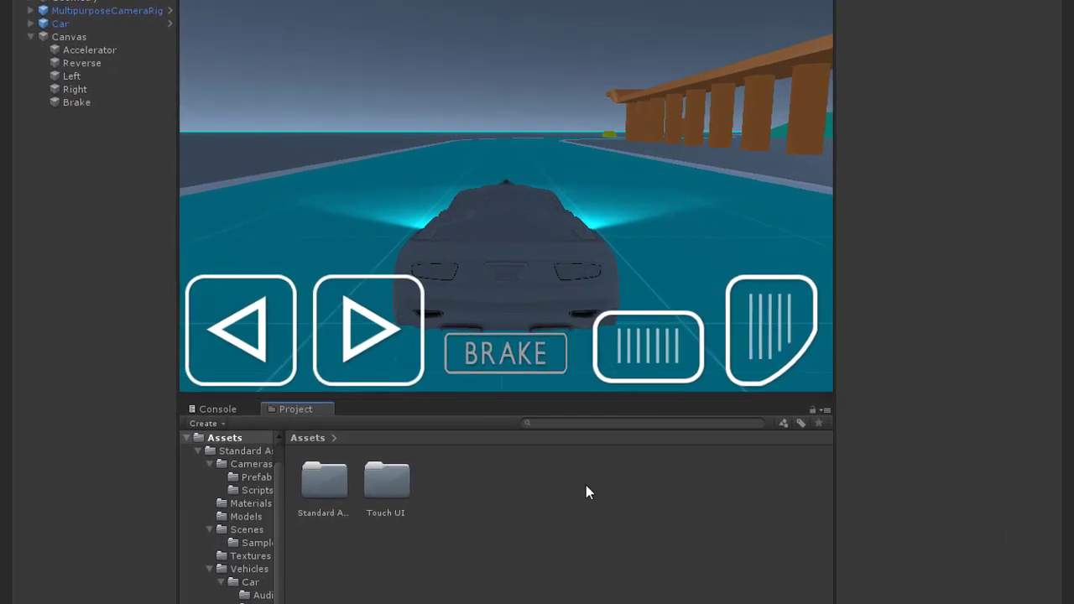
# Create a new C# script in Assets named InputSystem.
pyautogui.rightClick(586, 485)
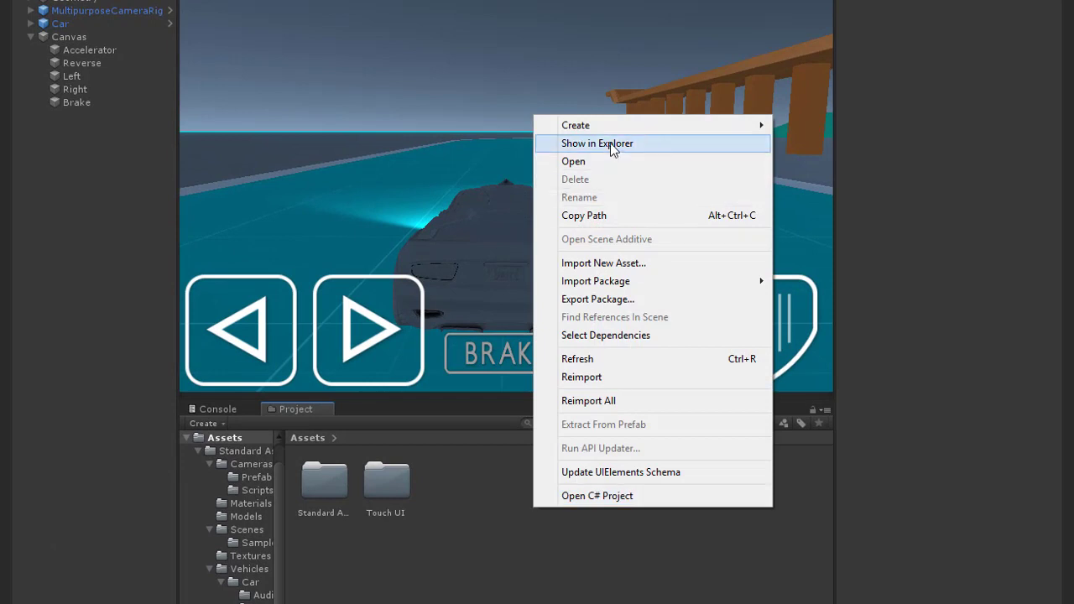
pyautogui.moveTo(588, 125)
pyautogui.click(818, 137)
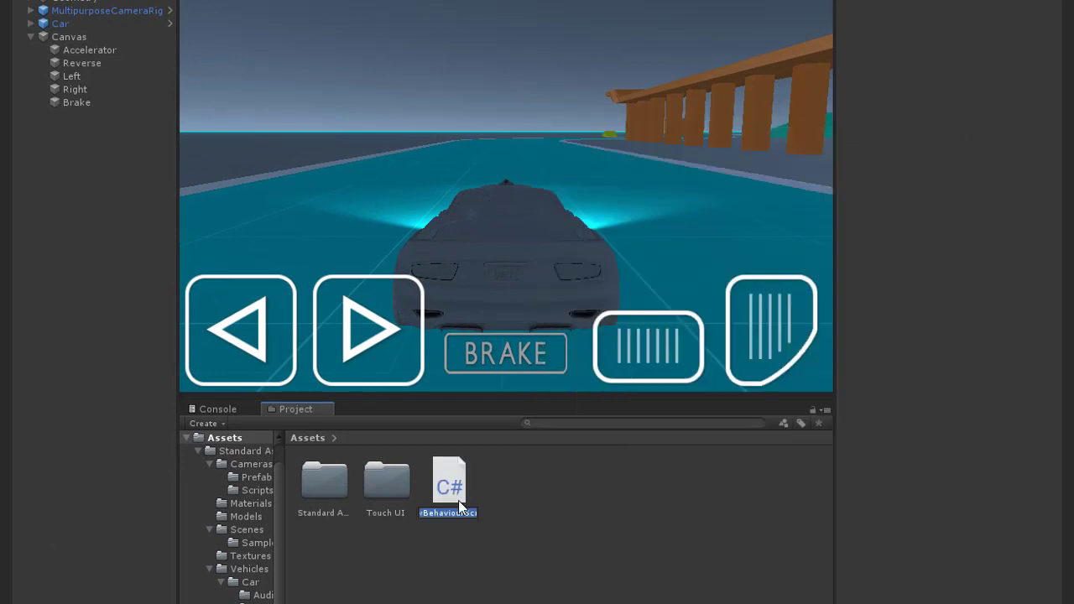
pyautogui.write('I')
pyautogui.write('tem')
# Open the new InputSystem script and add 'using UnityEngine.UI;' to its imports.
pyautogui.press('Return')
pyautogui.doubleClick(451, 495)
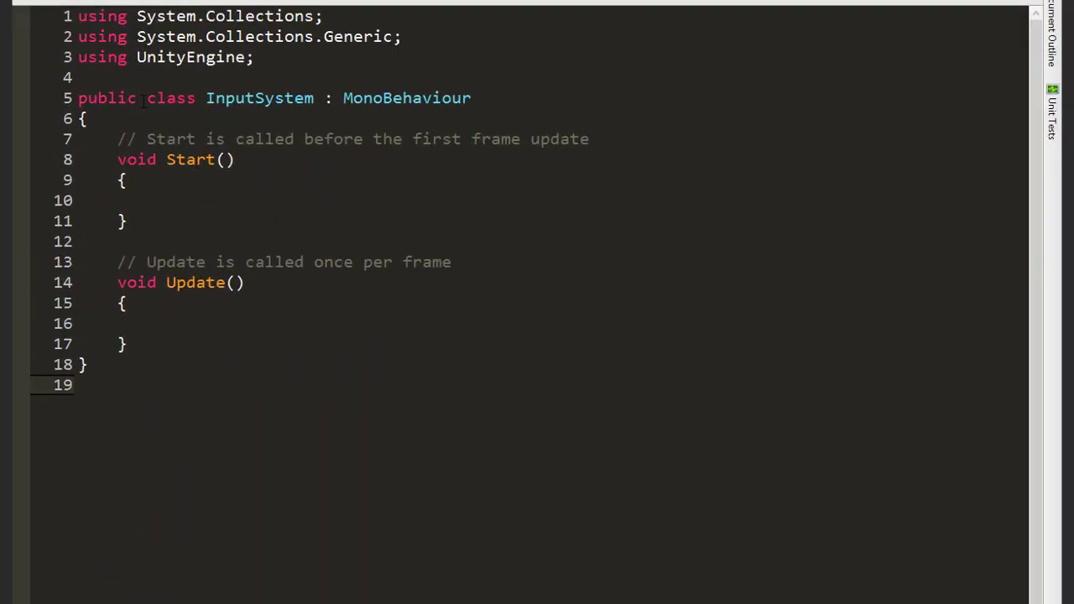
pyautogui.click(124, 74)
pyautogui.write('using ')
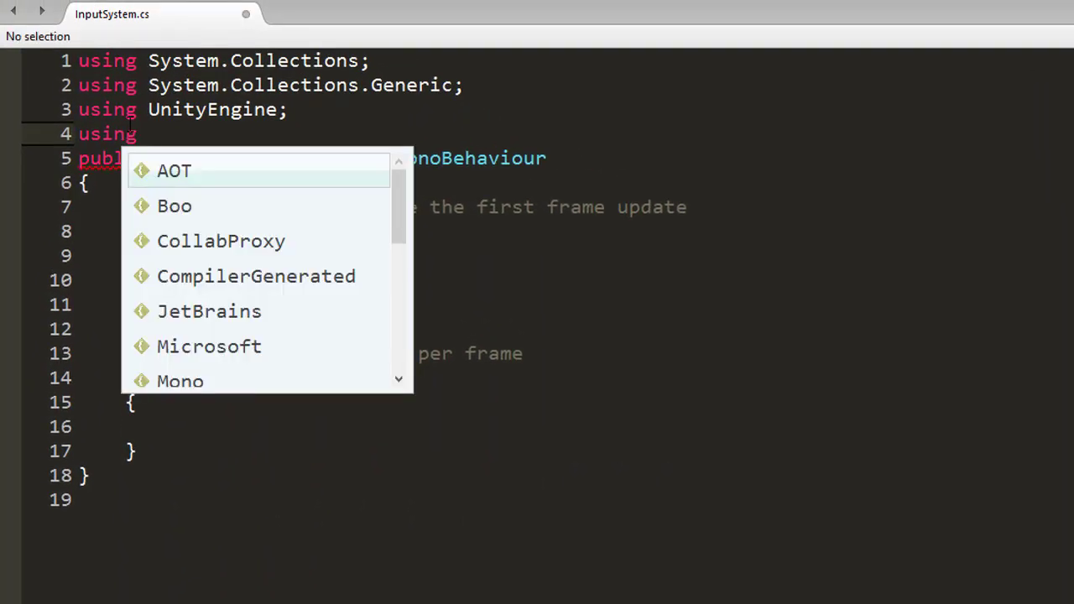
pyautogui.write('Unie')
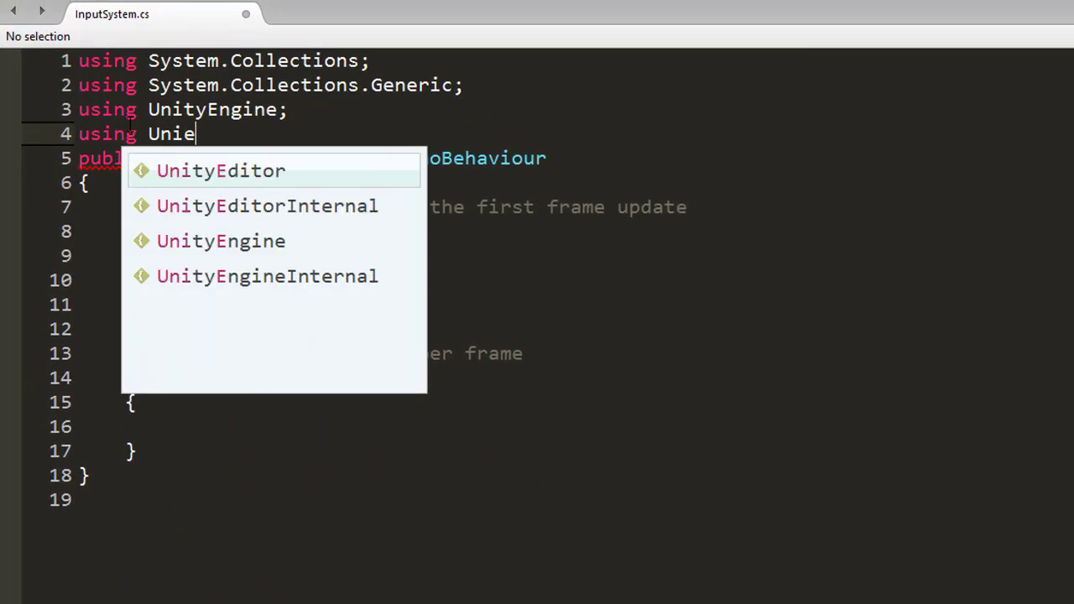
pyautogui.press('Down')
pyautogui.press('Down')
pyautogui.press('Return')
pyautogui.write('.u')
pyautogui.press('Return')
pyautogui.write(';')
pyautogui.press('Return')
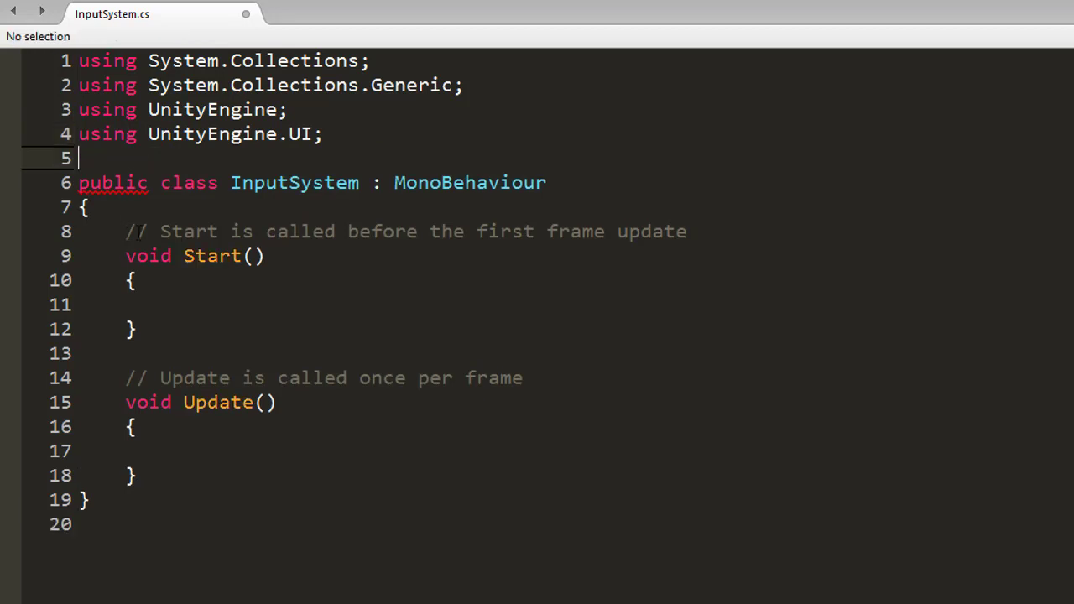
# Remove the Start comment and declare public float Accel, public float Steer and public bool Brake.
pyautogui.tripleClick(139, 232)
pyautogui.press('Return')
pyautogui.press('Return')
pyautogui.press('Return')
pyautogui.click(151, 246)
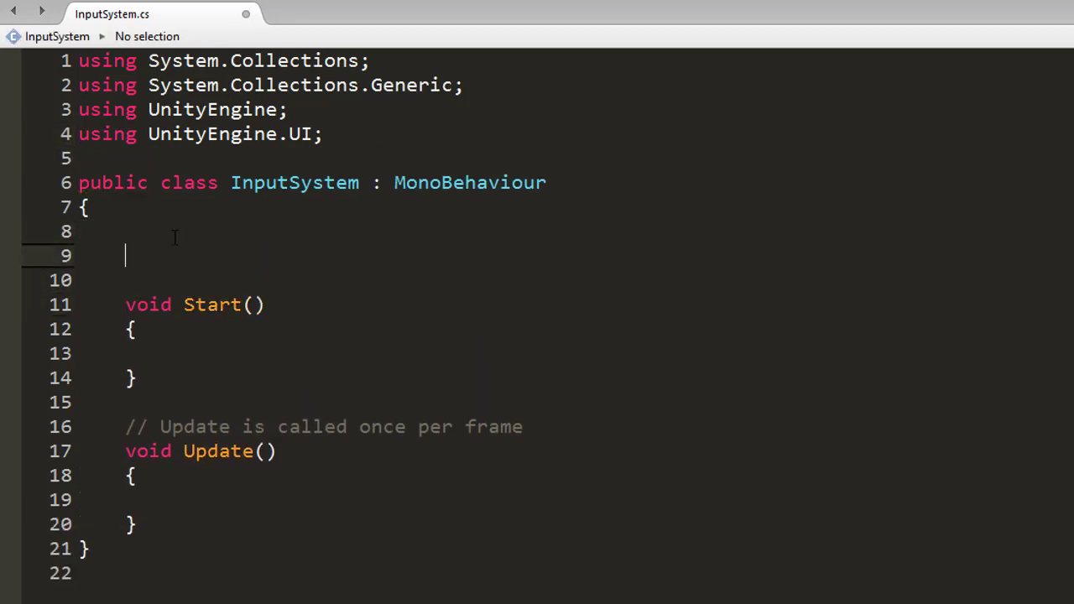
pyautogui.write('public ')
pyautogui.write('a')
pyautogui.press('BackSpace')
pyautogui.write('fl')
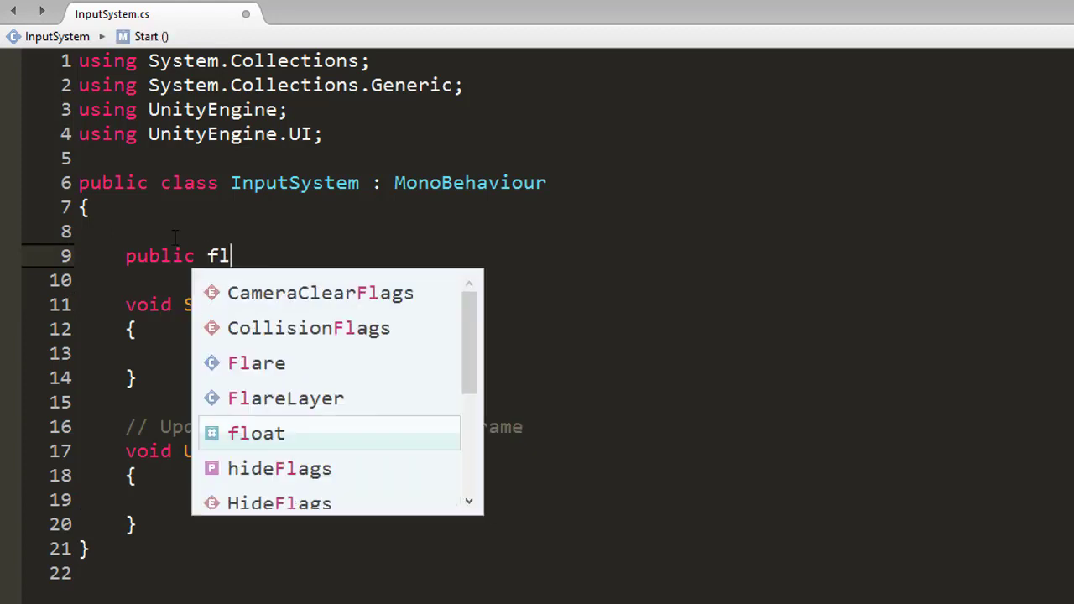
pyautogui.write('oat Accel;')
pyautogui.press('Return')
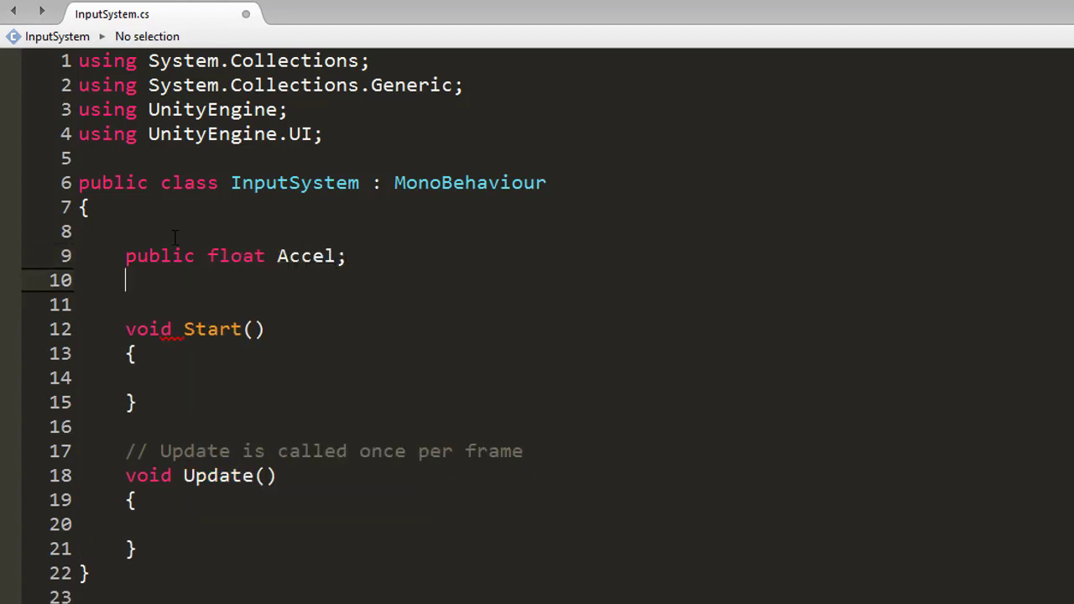
pyautogui.write('public float ')
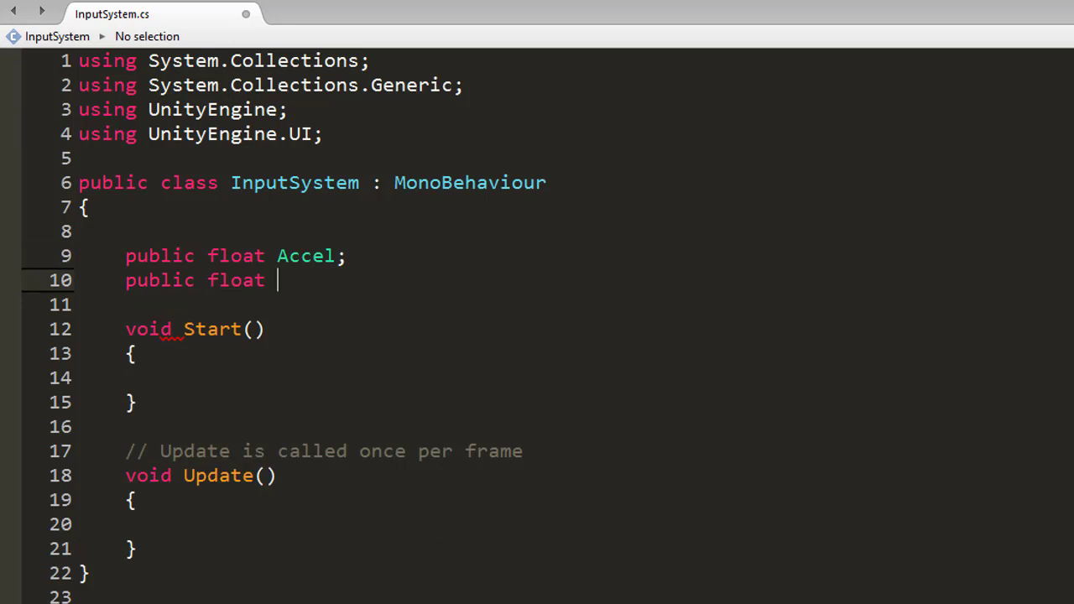
pyautogui.write('Steer;')
pyautogui.press('Return')
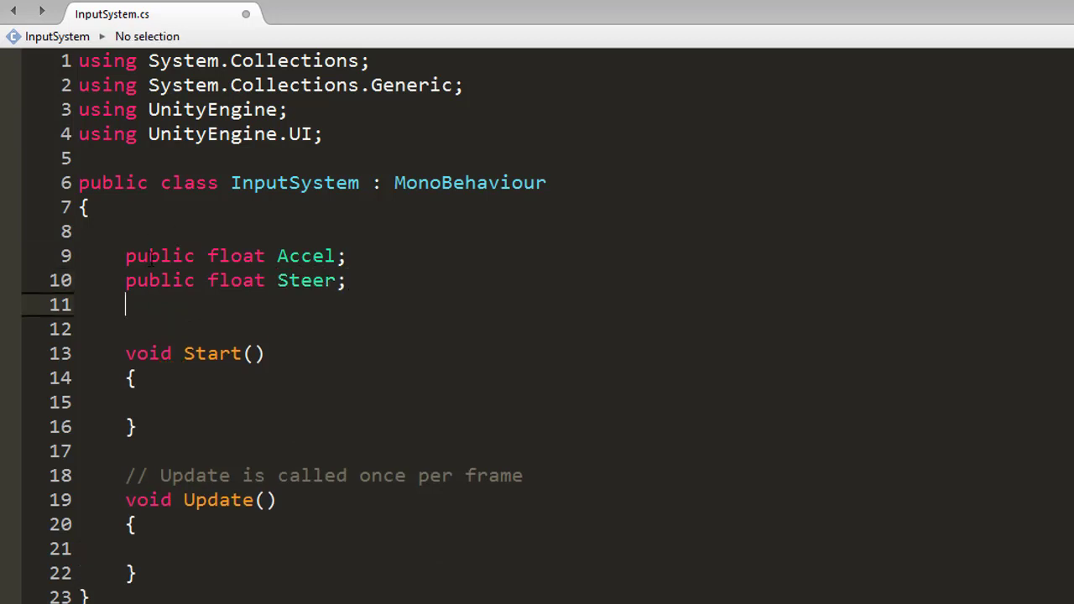
pyautogui.write('public b')
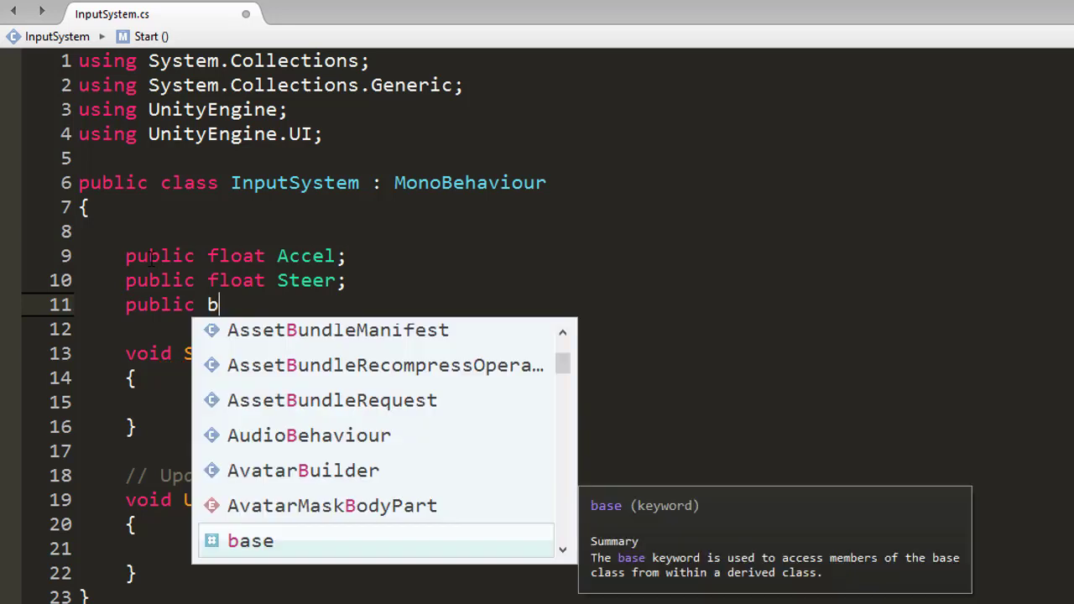
pyautogui.write('ool Brake')
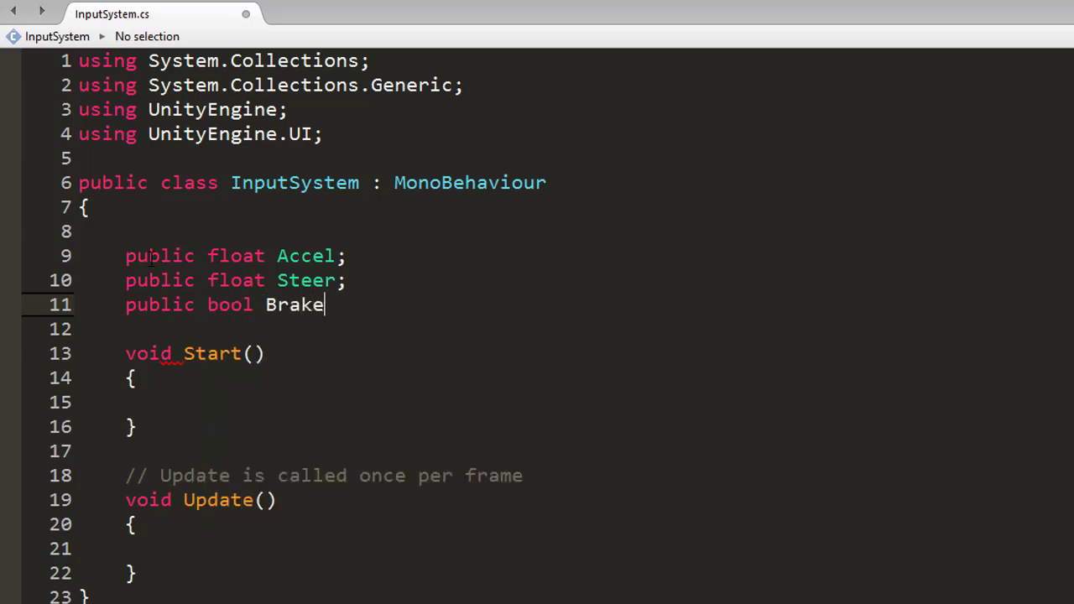
pyautogui.write(';')
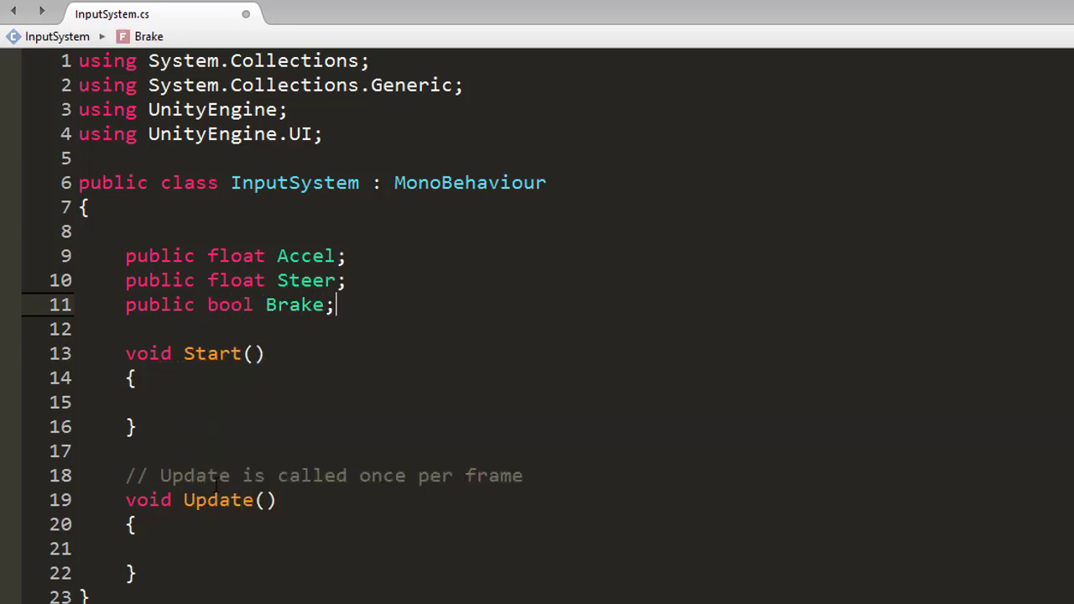
# Delete the comment above Update, then open the CarUserControl script alongside.
pyautogui.doubleClick(215, 476)
pyautogui.hotkey('ctrl', 'shift', 'k')
pyautogui.press('Down')
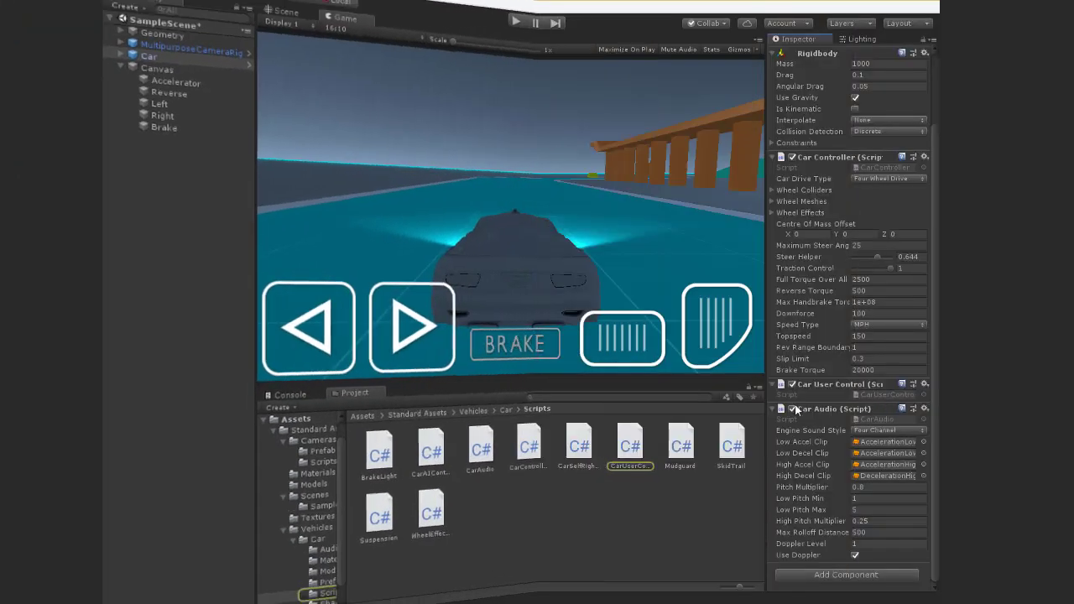
pyautogui.doubleClick(637, 454)
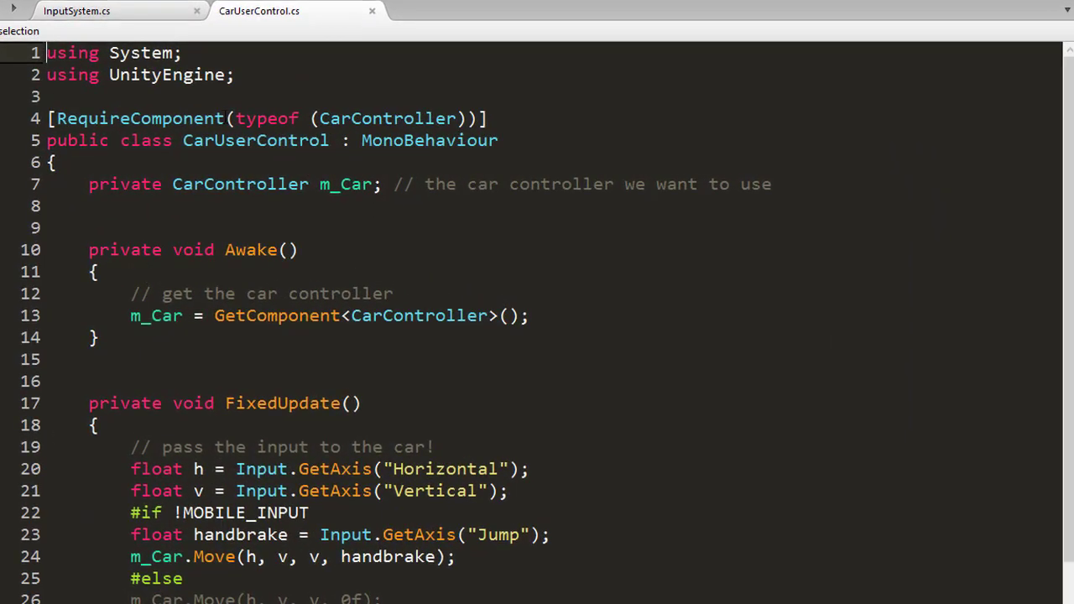
# Make Brake a float and add 'public enum ControlMode {Keyboard = 1, Touch = 2};' above the class.
pyautogui.write('float Brake;')
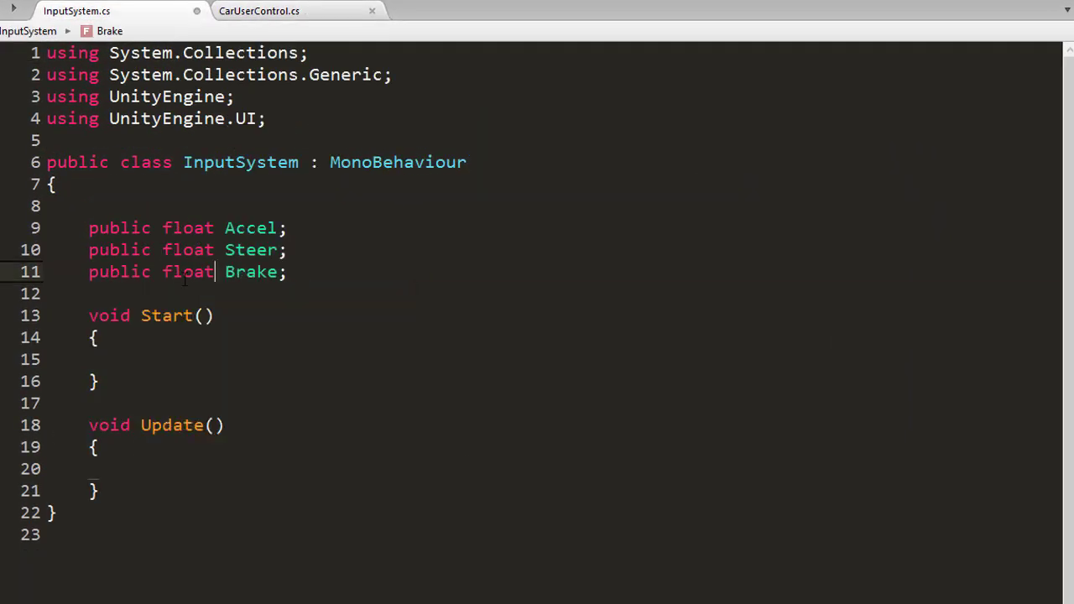
pyautogui.click(47, 162)
pyautogui.press('Return')
pyautogui.press('Up')
pyautogui.press('Return')
pyautogui.press('Up')
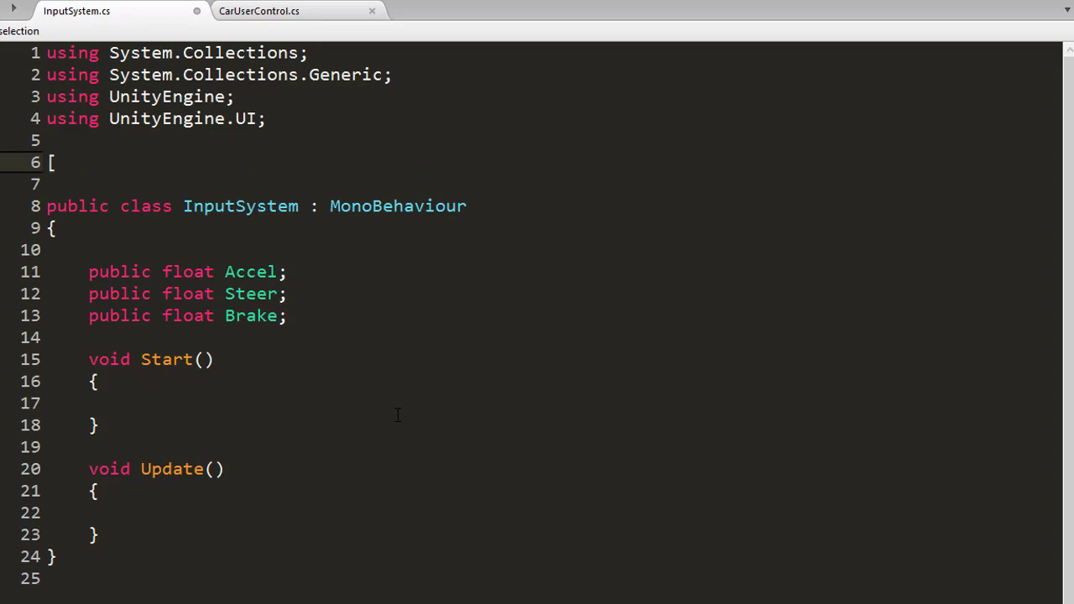
pyautogui.write('public ')
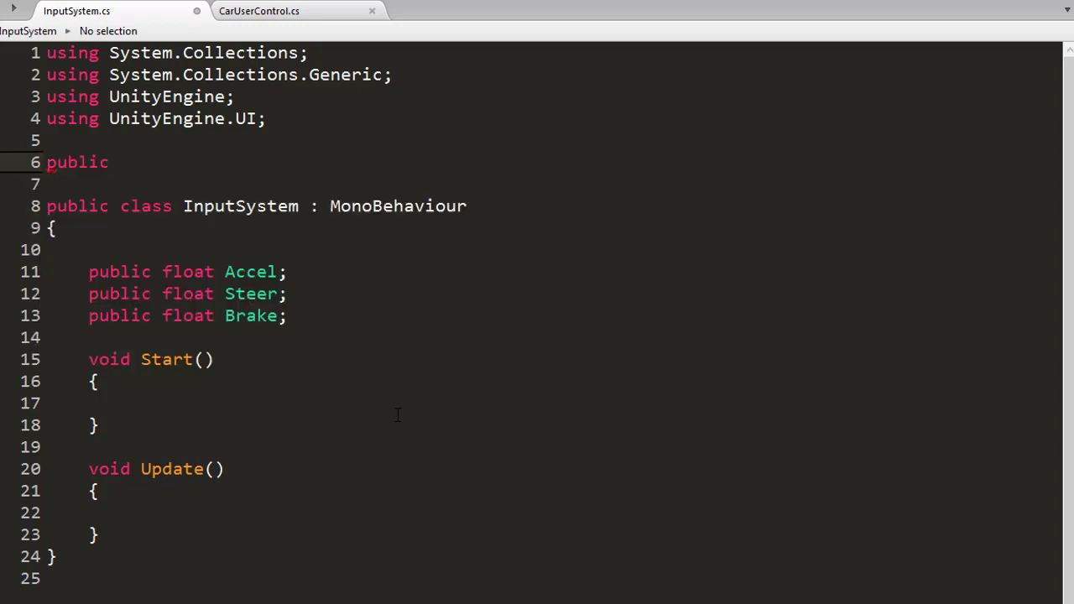
pyautogui.write('enum ')
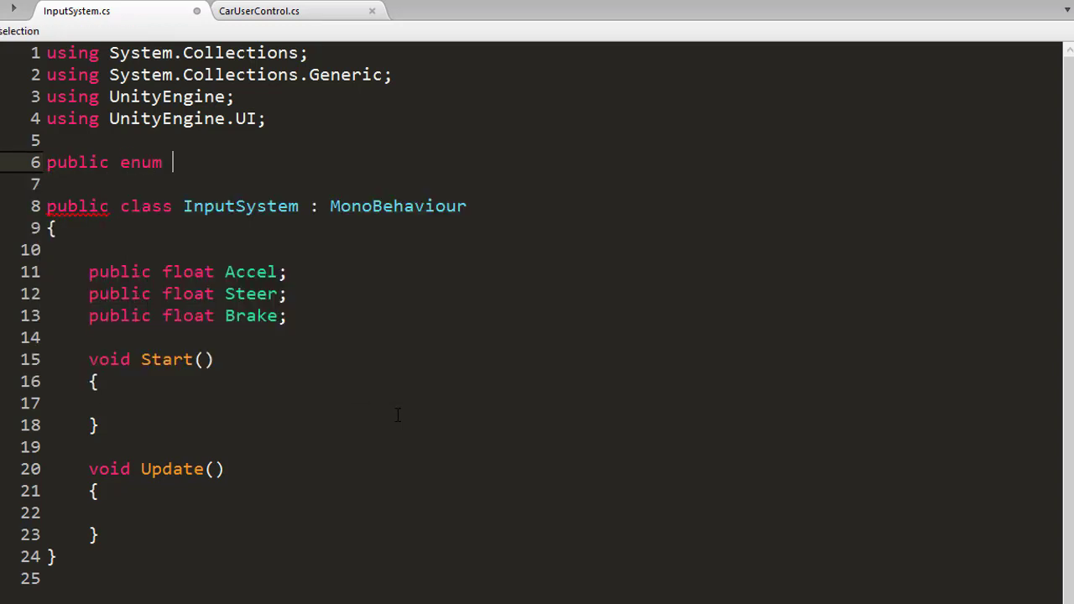
pyautogui.write('Con')
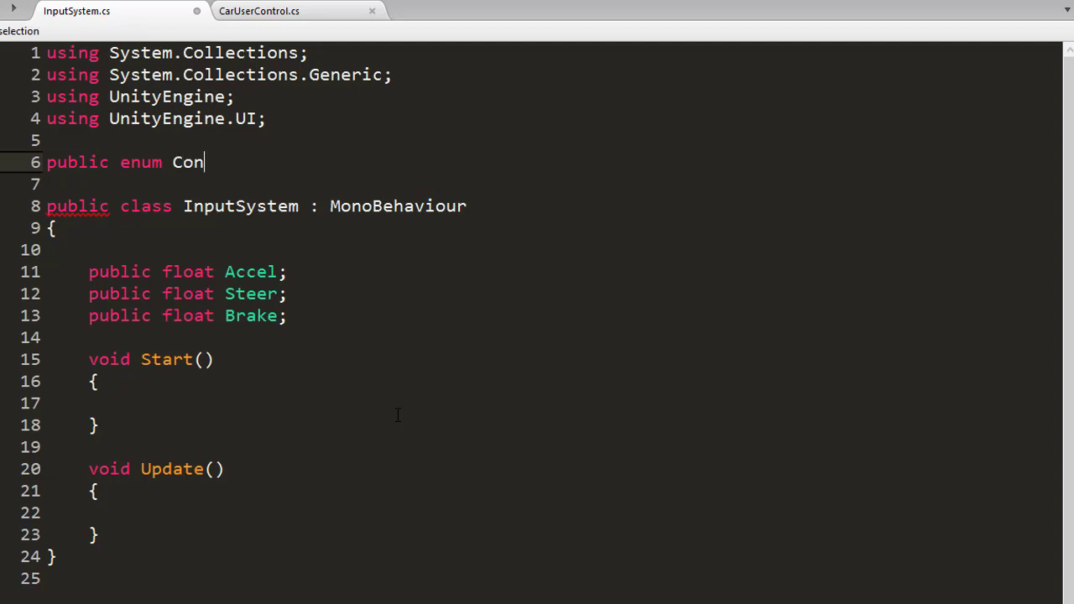
pyautogui.write('trolMode {')
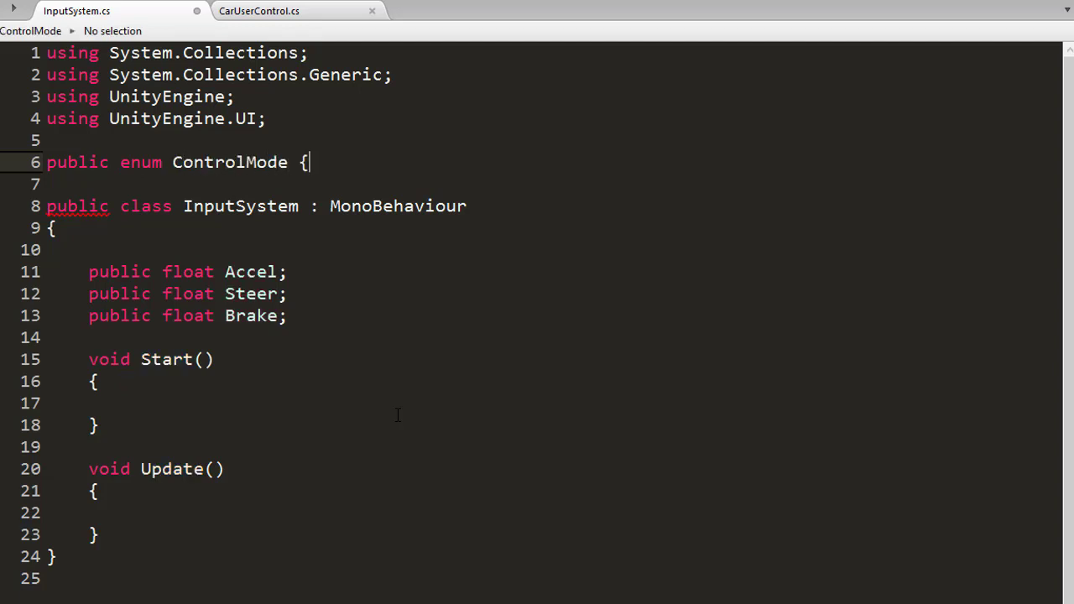
pyautogui.write('keyb')
pyautogui.press('BackSpace')
pyautogui.press('BackSpace')
pyautogui.press('BackSpace')
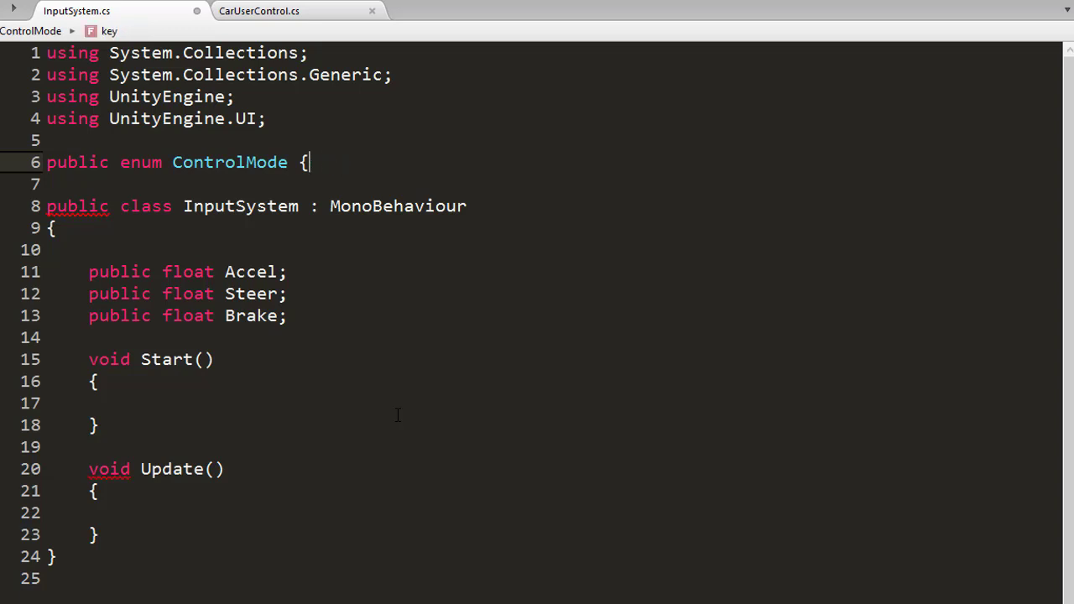
pyautogui.write('Keyboar')
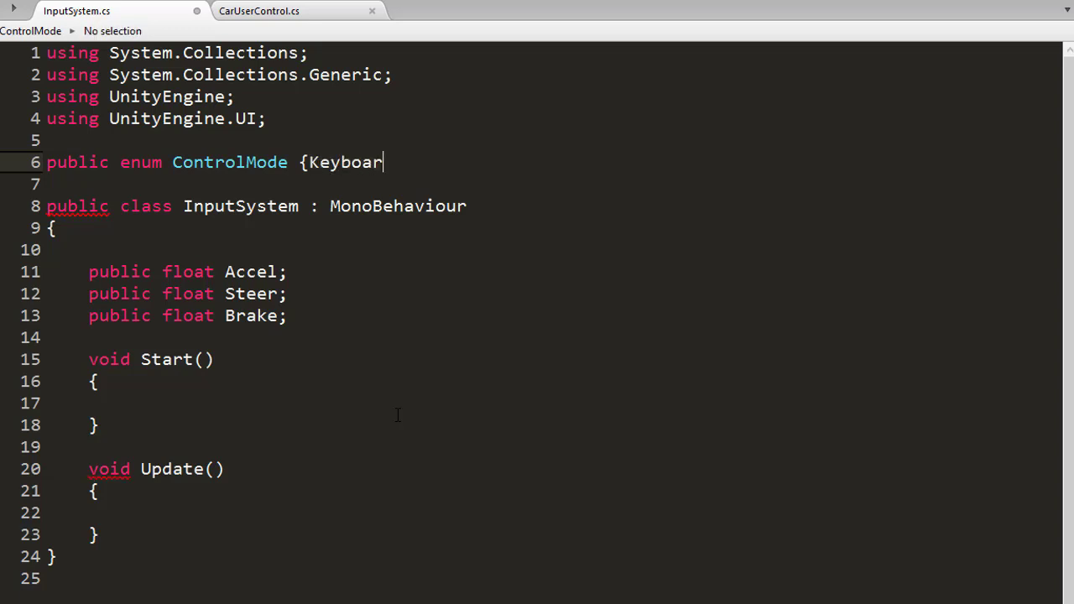
pyautogui.write('d = 1,')
pyautogui.write('Tou')
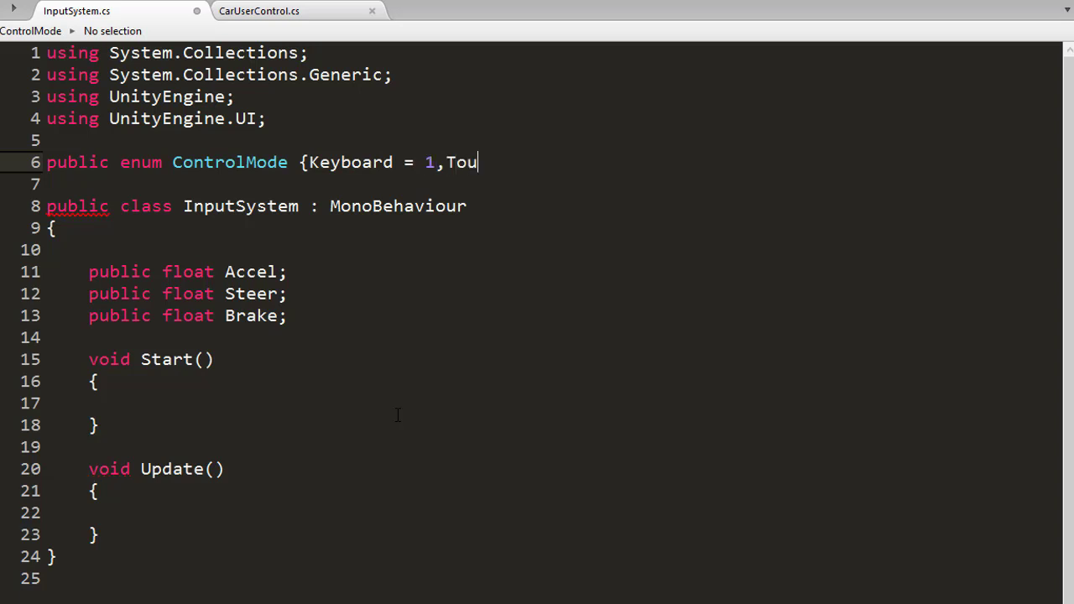
pyautogui.write('ch = 2')
pyautogui.write('};')
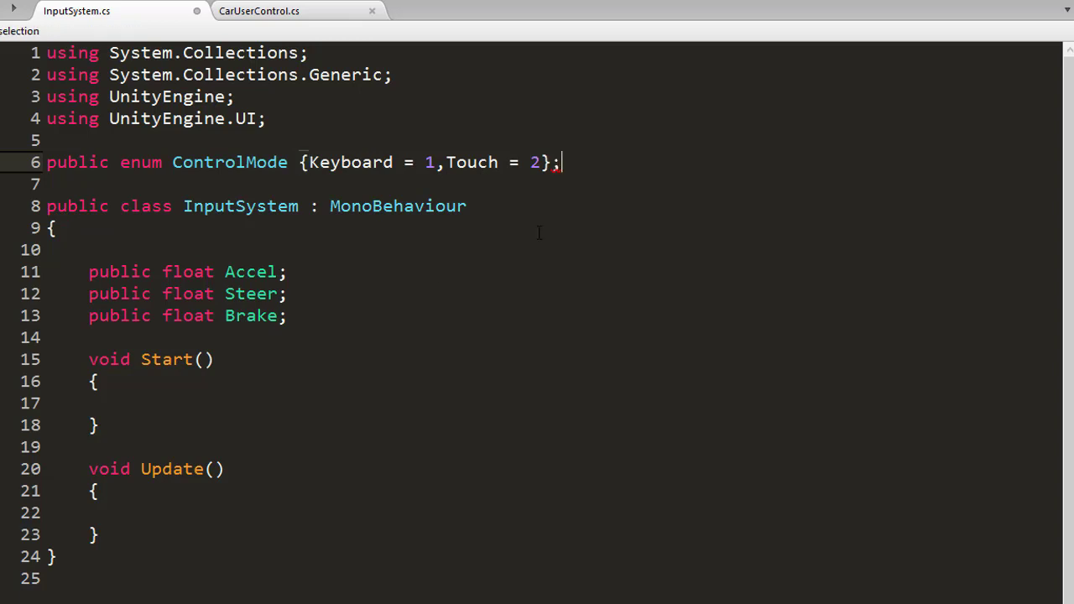
# Declare 'public ControlMode control;' and add 'if (control == ControlMode.Keyboard) {' inside Update.
pyautogui.click(111, 238)
pyautogui.write('p')
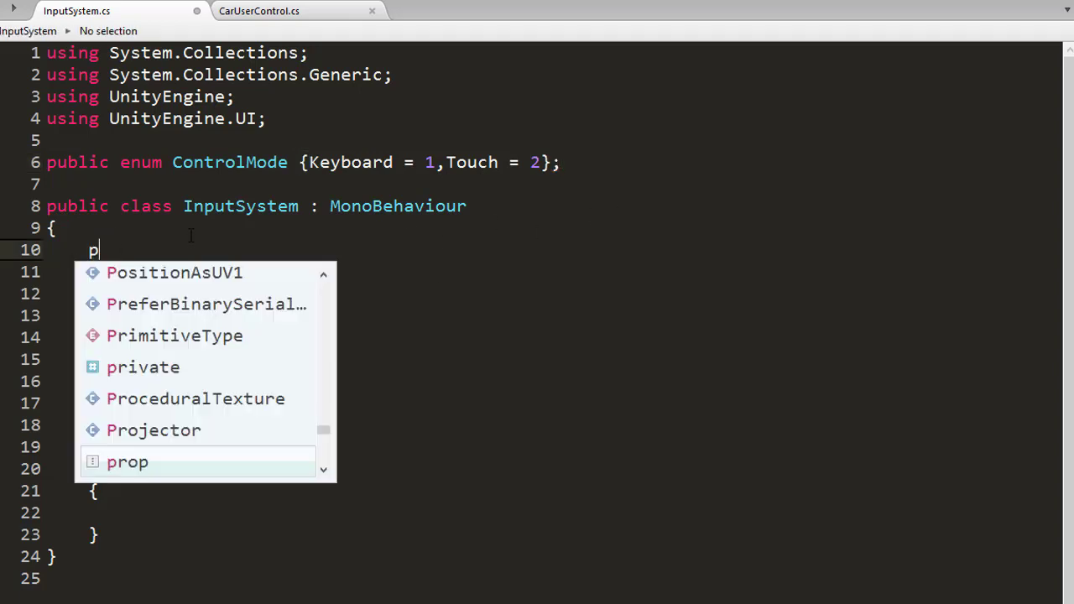
pyautogui.write('ublic con')
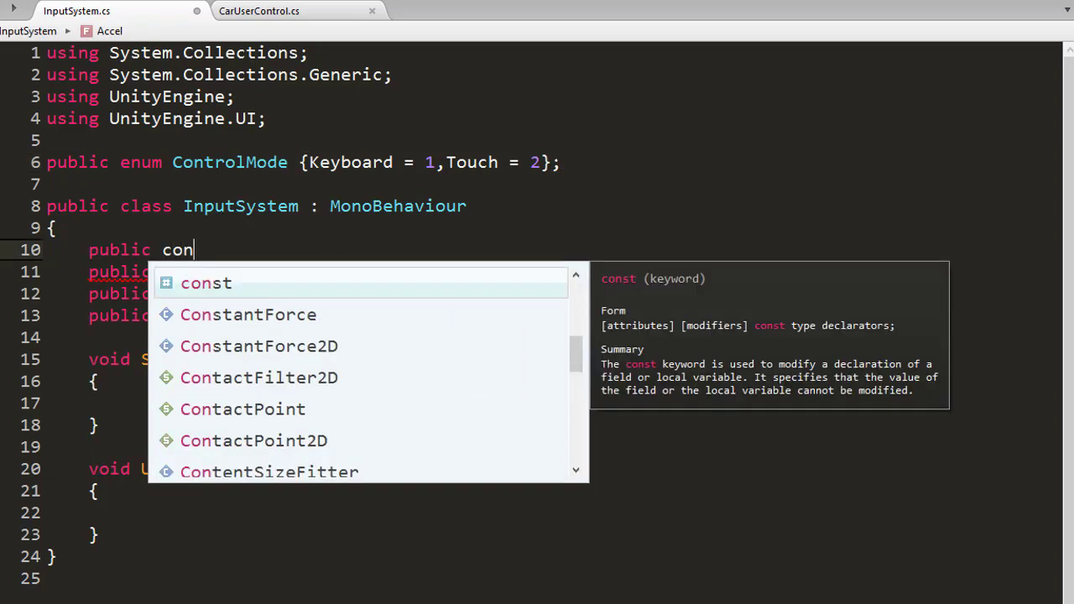
pyautogui.write('trolMode')
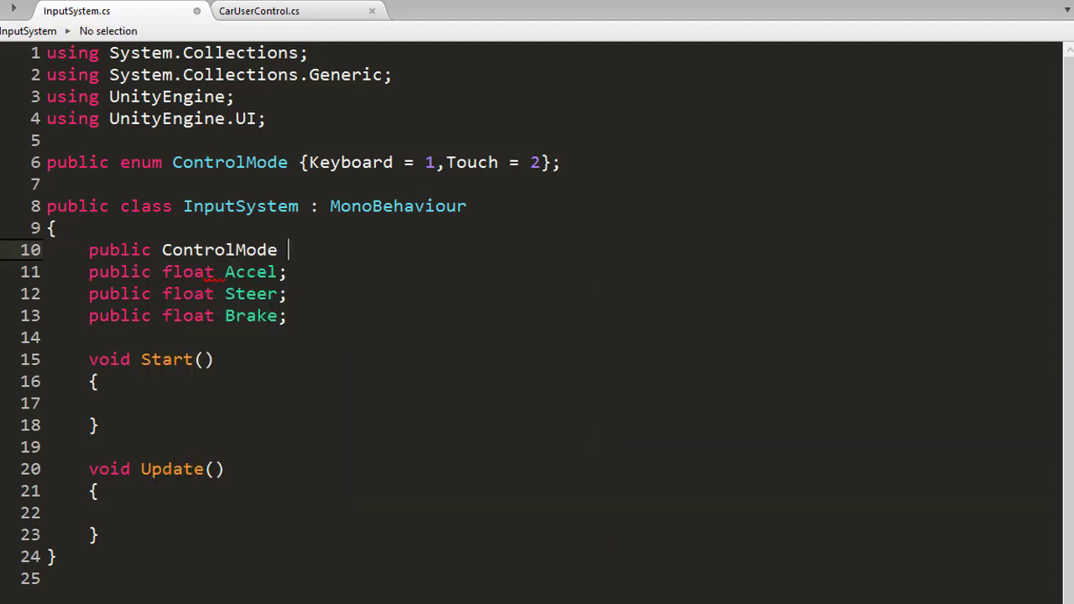
pyautogui.write(' control')
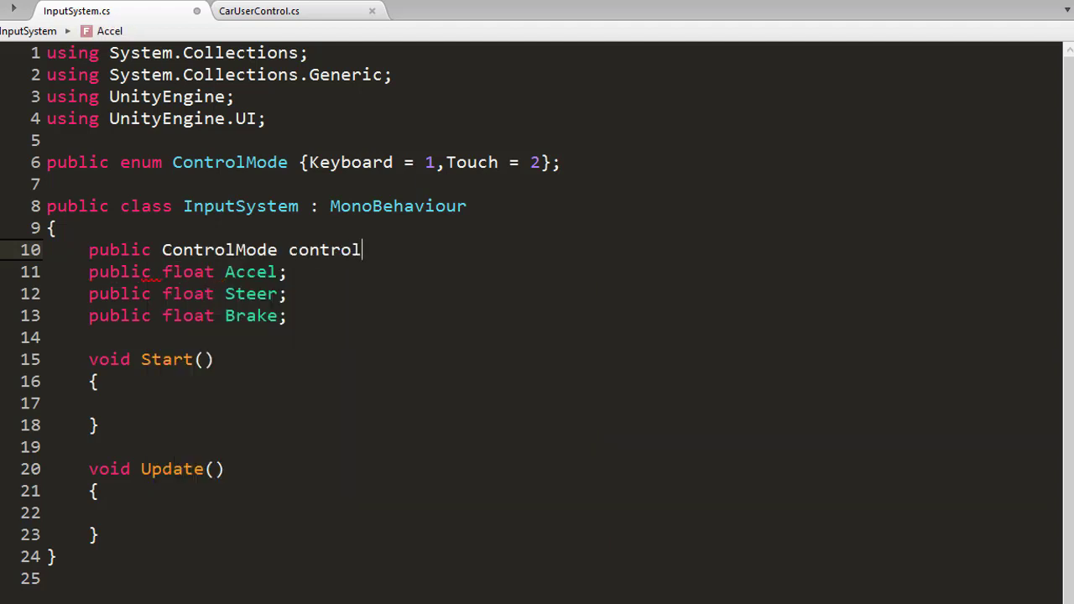
pyautogui.write(';')
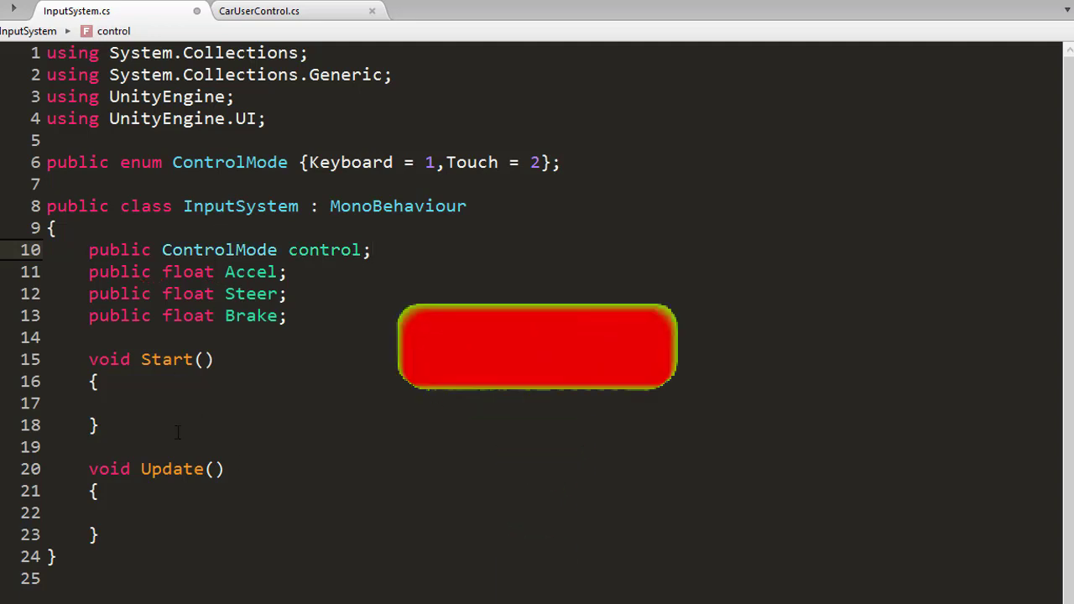
pyautogui.click(184, 510)
pyautogui.write('if')
pyautogui.write('(')
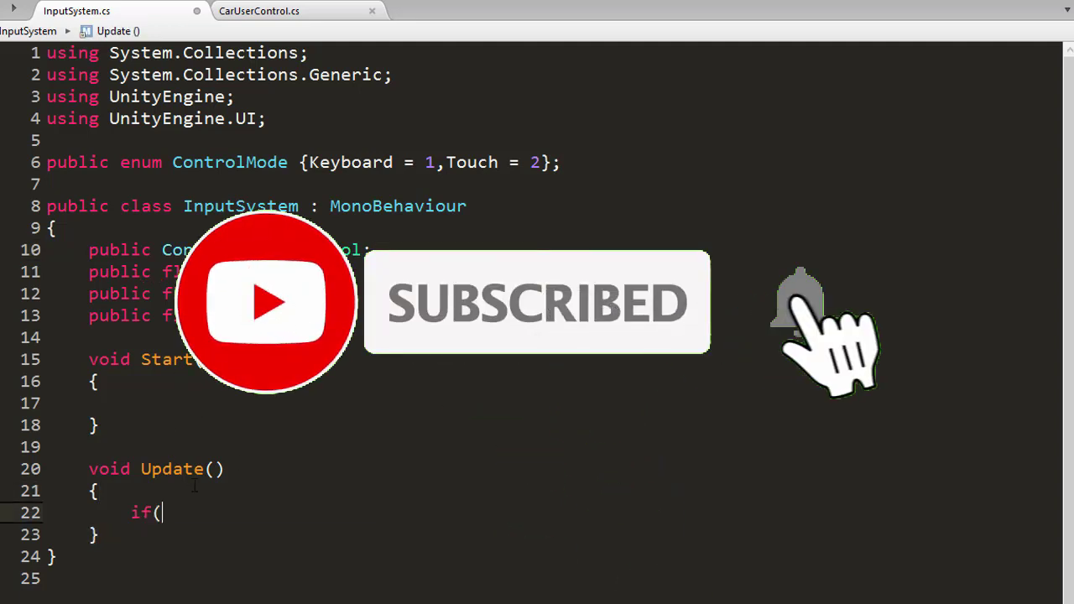
pyautogui.write('cont')
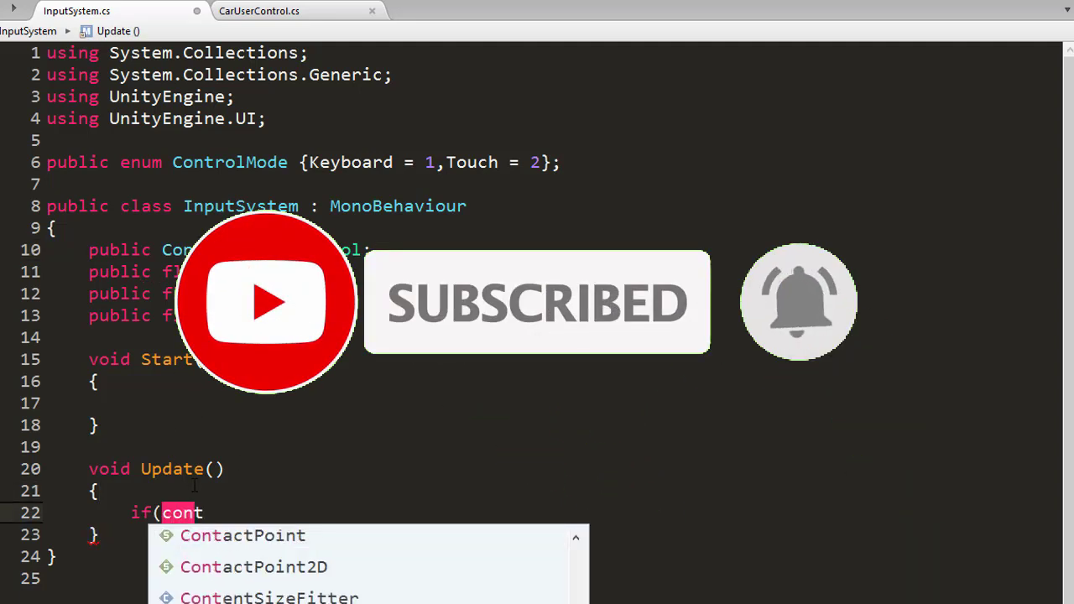
pyautogui.write('rol == ControlMode.')
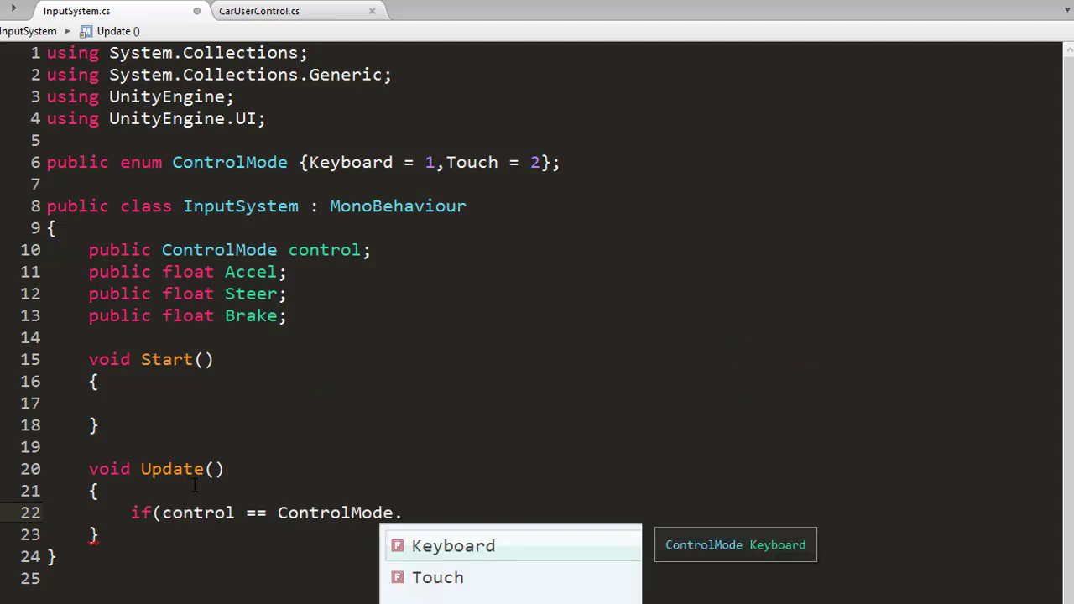
pyautogui.press('Return')
pyautogui.write(') {')
pyautogui.press('Return')
pyautogui.press('Return')
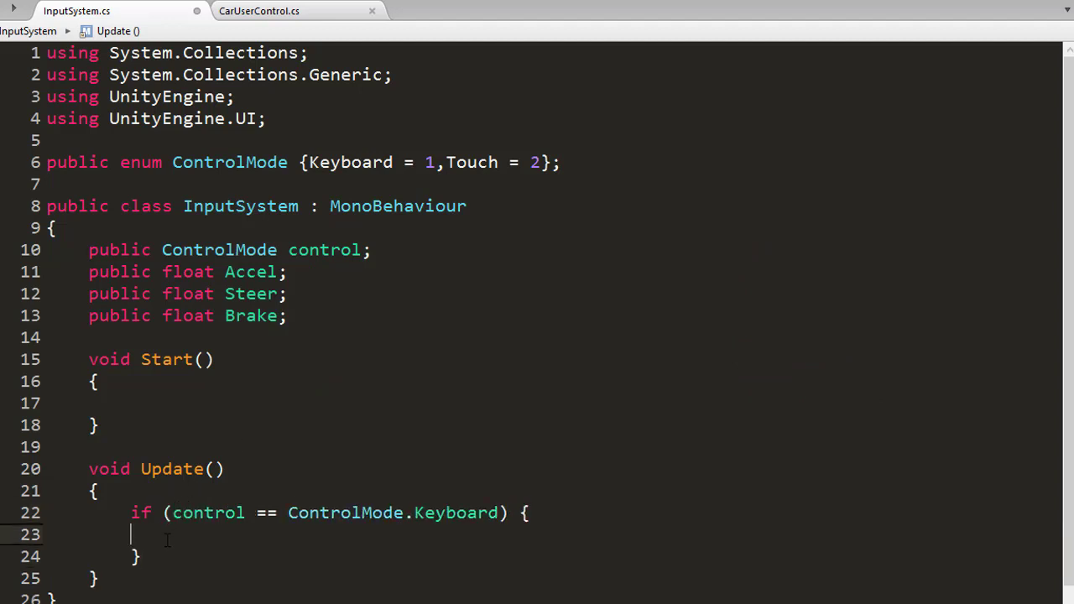
# Add a 'public GameObject UI;' field after the Brake declaration.
pyautogui.click(143, 334)
pyautogui.write('public ')
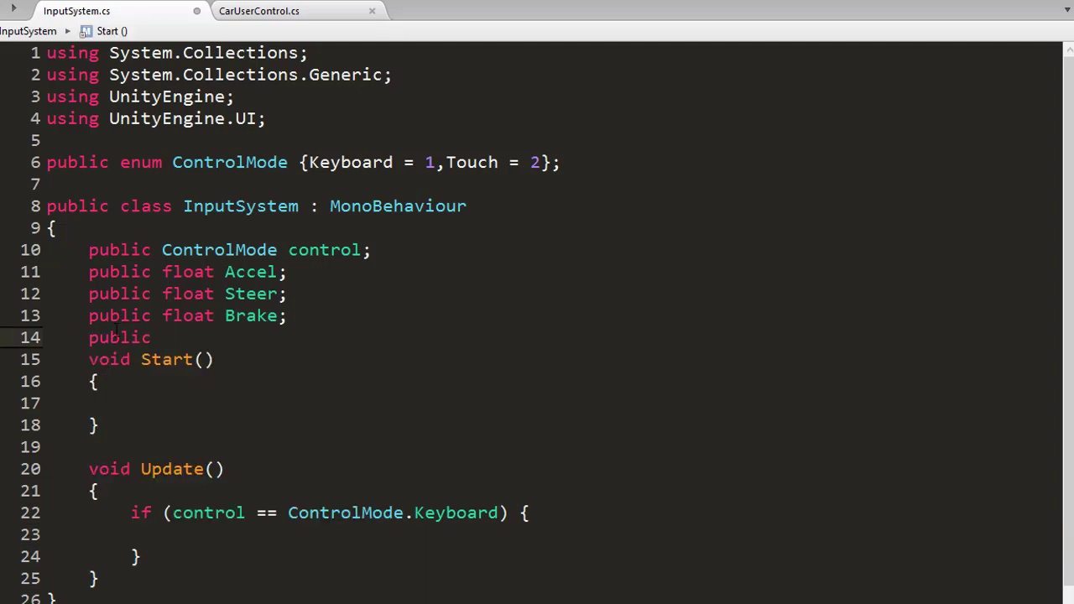
pyautogui.write('Ga')
pyautogui.press('Return')
pyautogui.write('UI:')
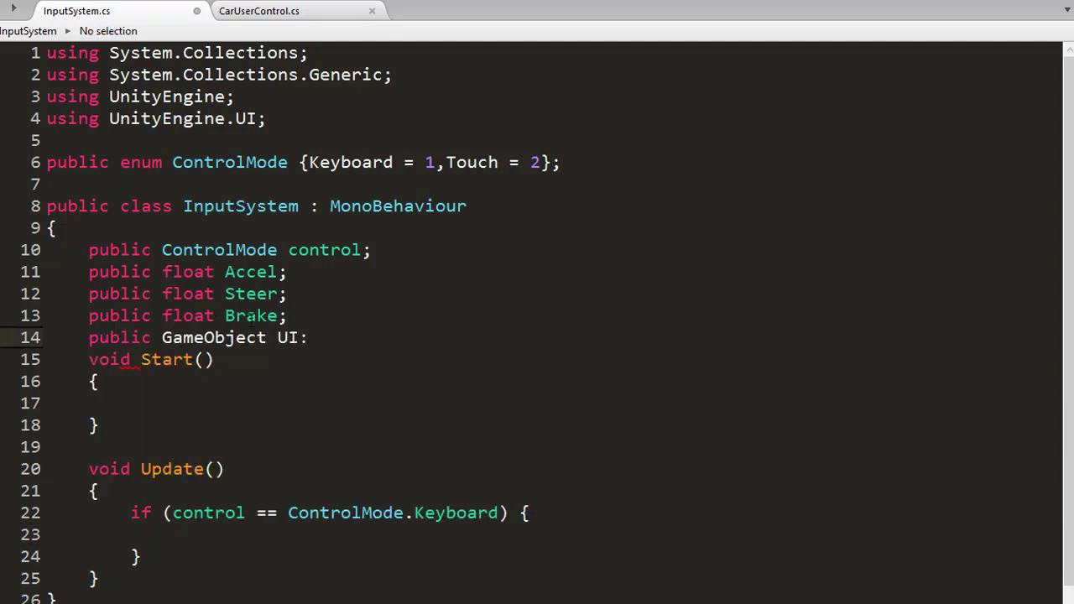
pyautogui.write(';')
pyautogui.click(212, 544)
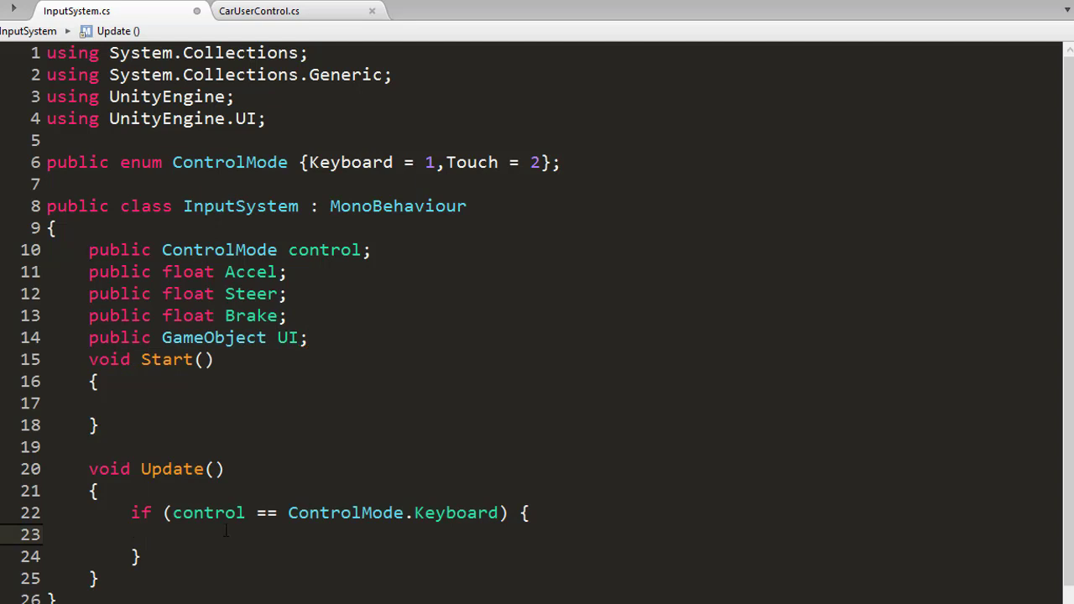
# In the Keyboard branch, read Accel, Steer, Brake from Vertical, Horizontal, Jump axes and hide UI.
pyautogui.write('ac')
pyautogui.press('Return')
pyautogui.write('Accel = ')
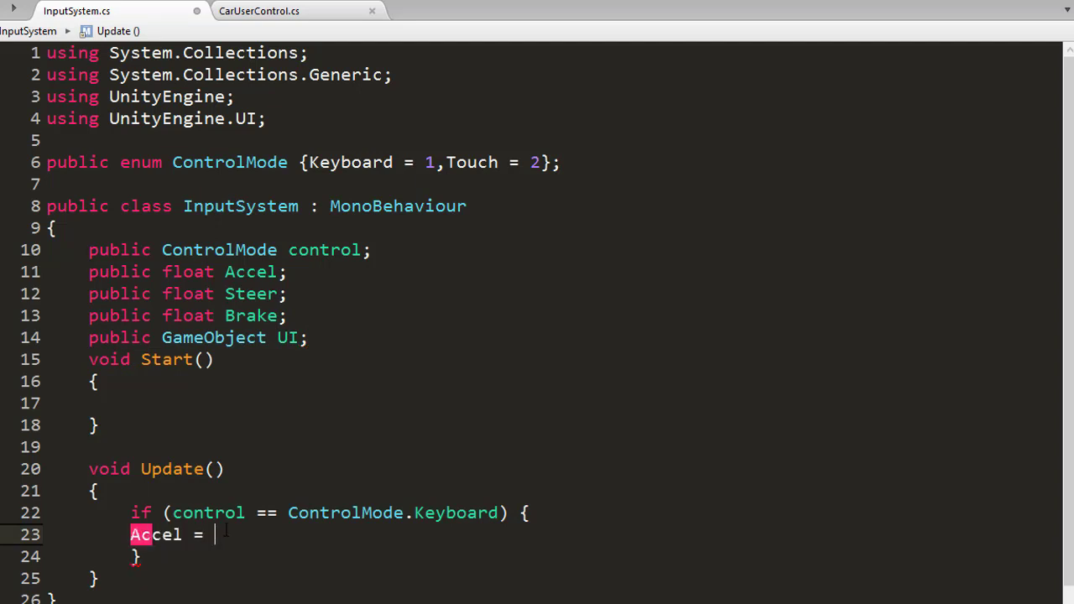
pyautogui.write('Input.get')
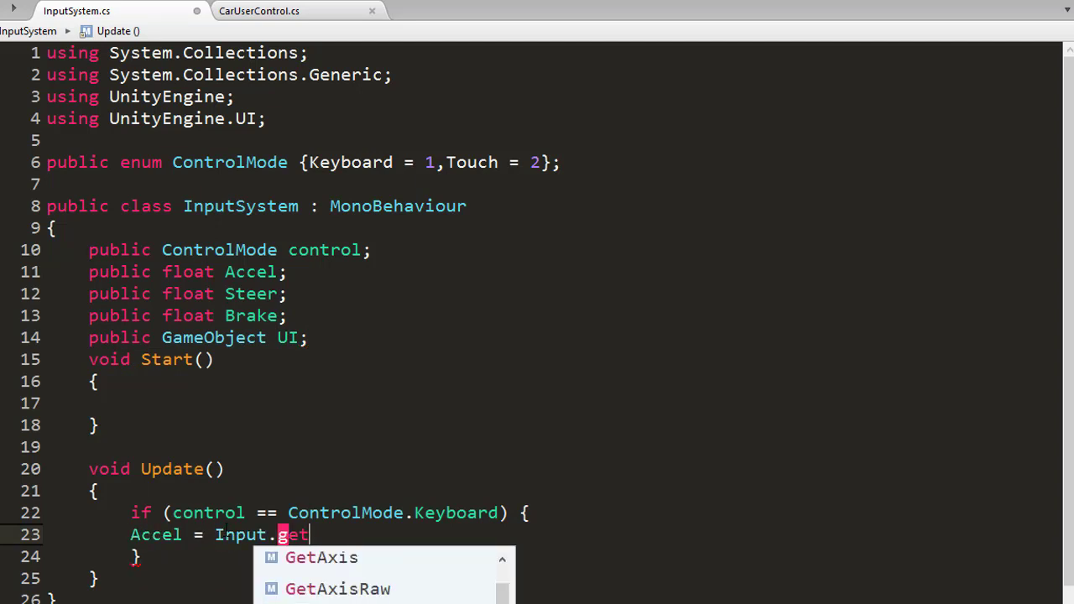
pyautogui.write('a("')
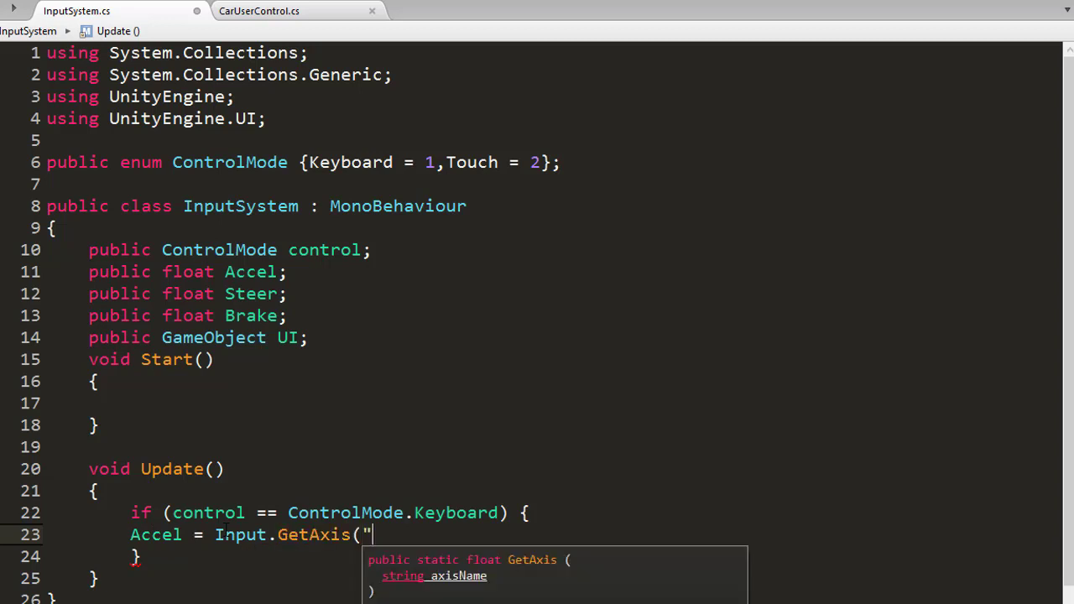
pyautogui.write('rtic')
pyautogui.write('al')
pyautogui.write(');')
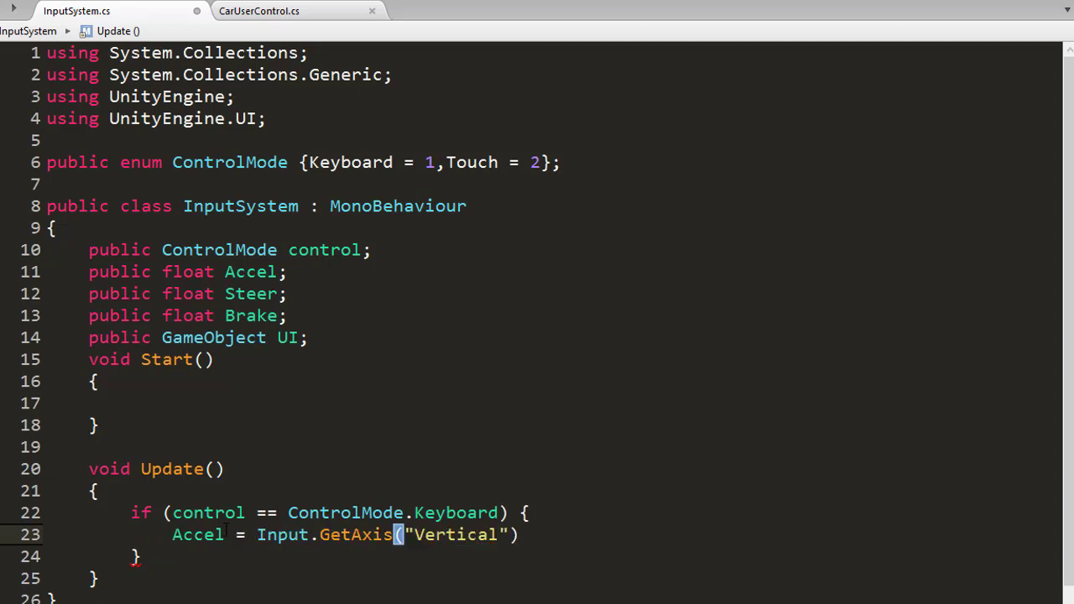
pyautogui.press('Return')
pyautogui.write('ste')
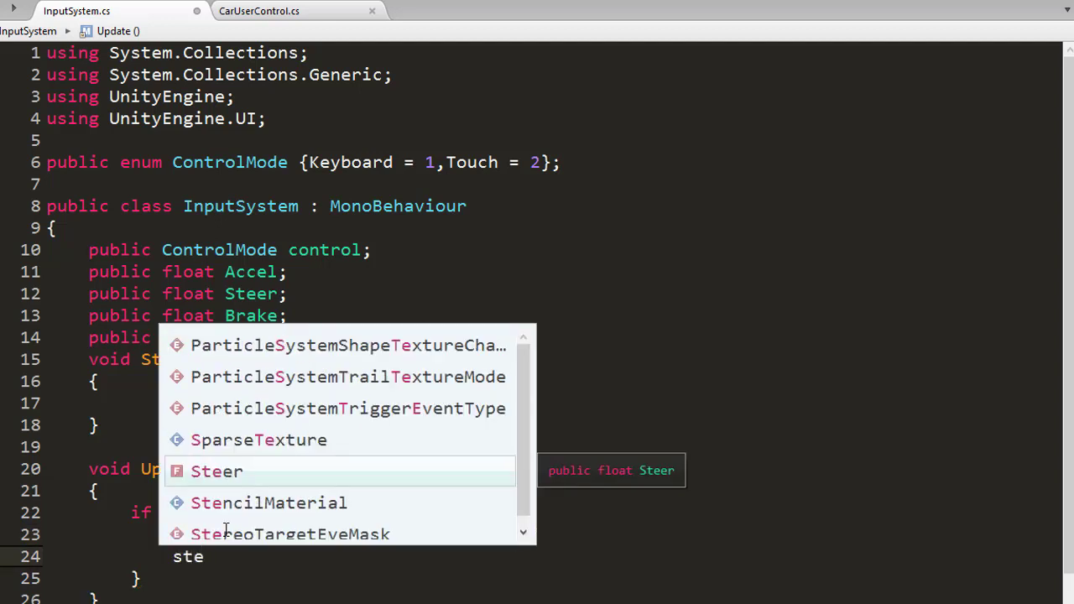
pyautogui.write(' = Input.')
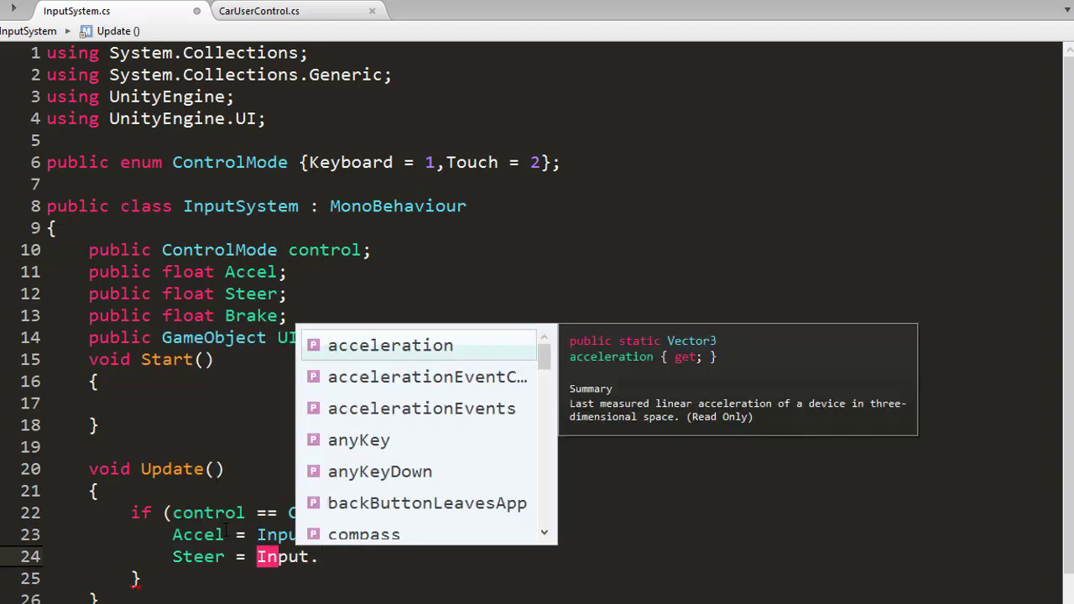
pyautogui.write('gea(')
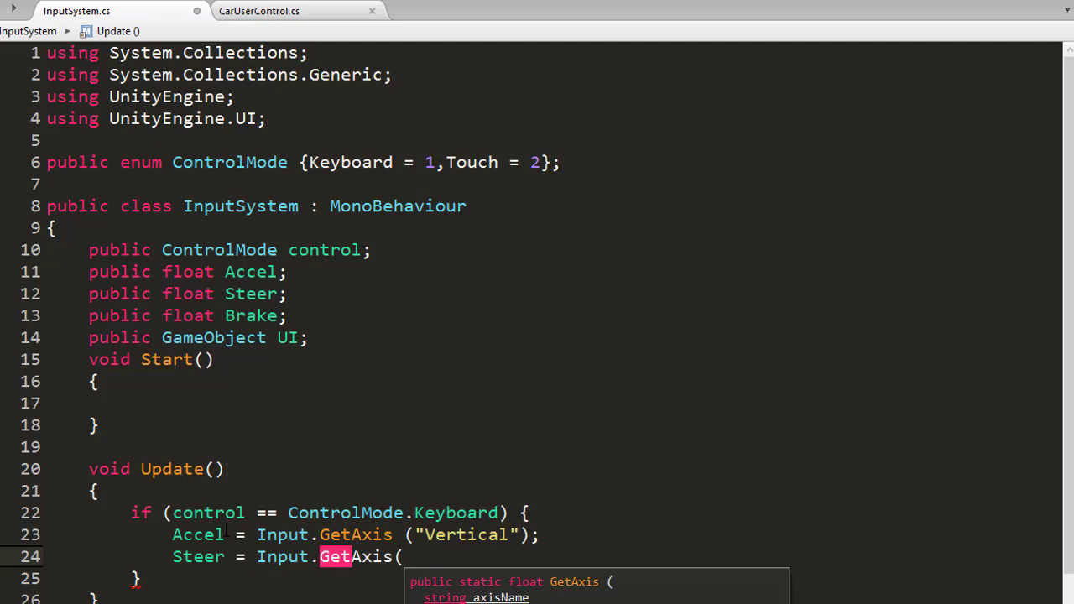
pyautogui.write('"Horizont')
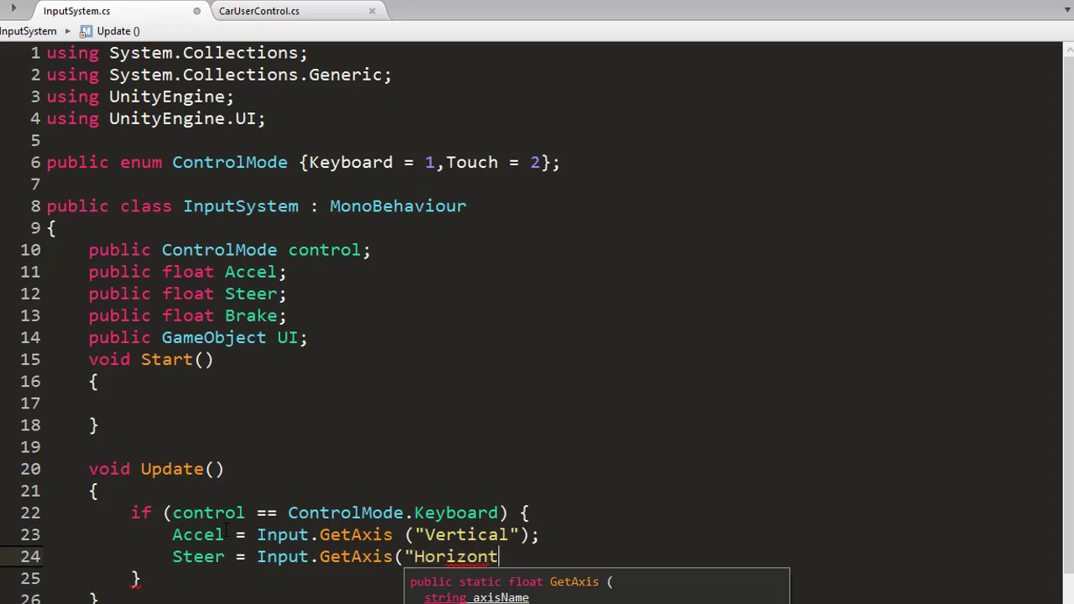
pyautogui.write('al");')
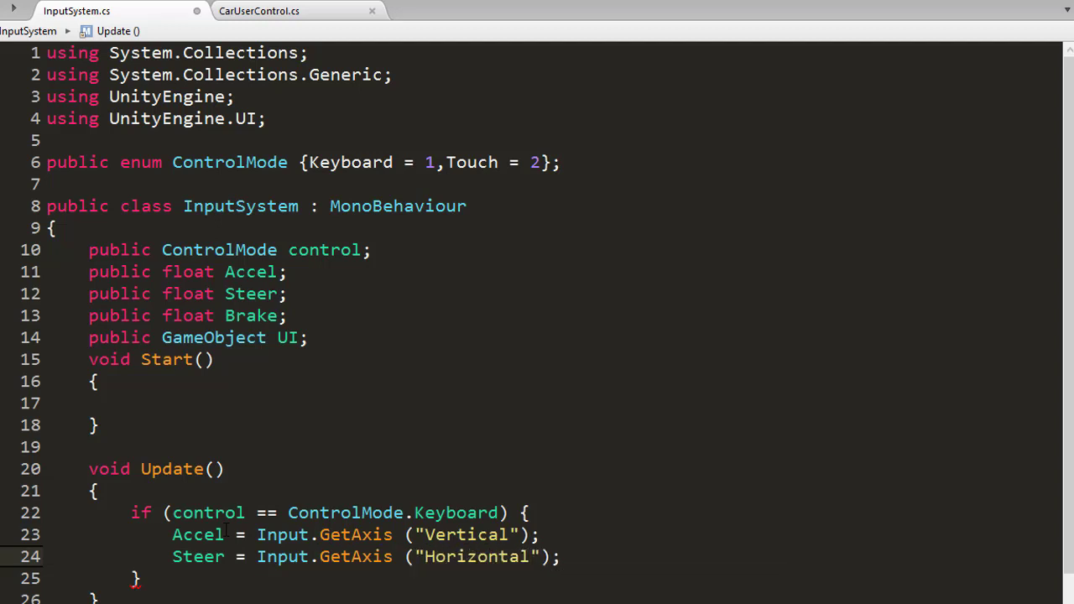
pyautogui.press('Return')
pyautogui.write('bra ')
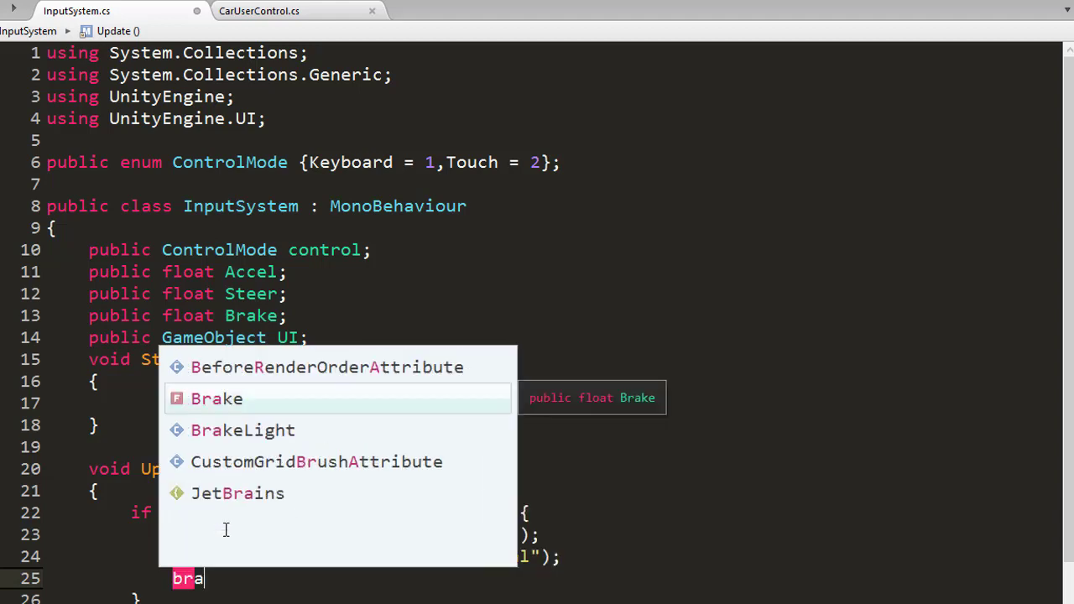
pyautogui.write('= In')
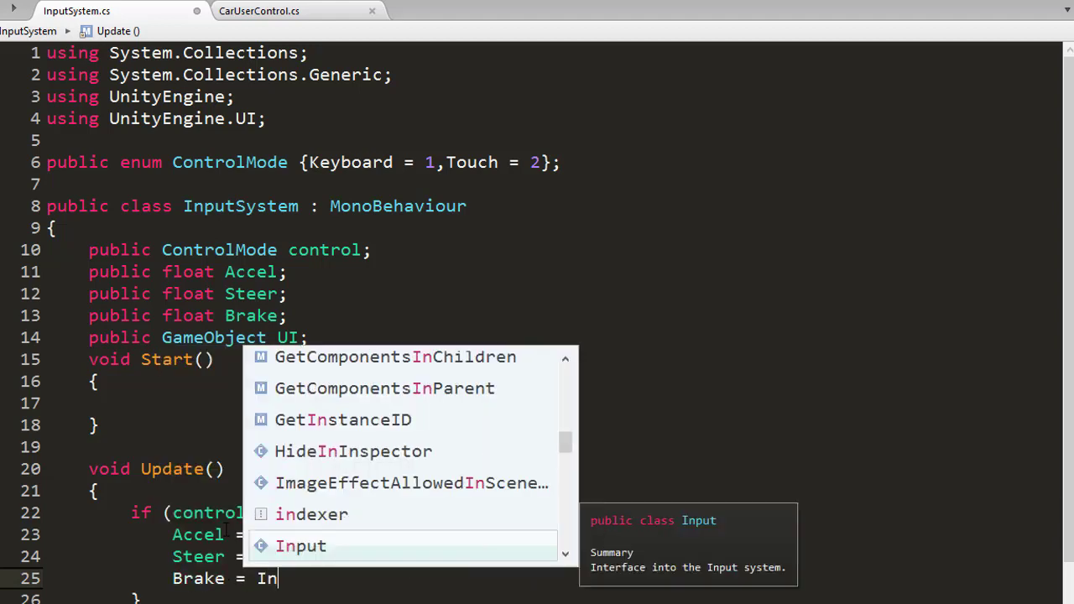
pyautogui.write('.geta(')
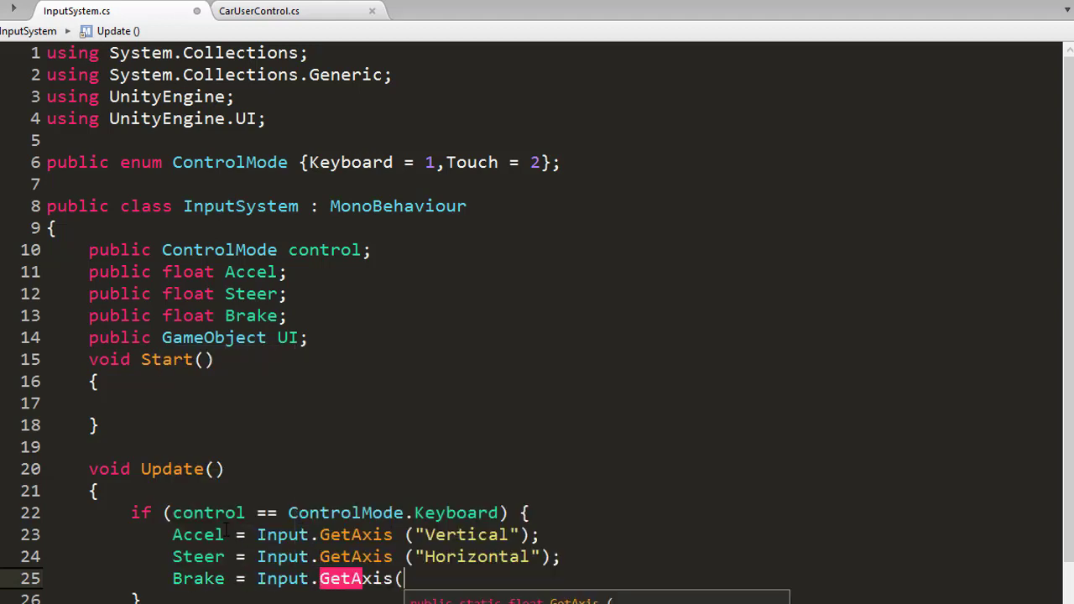
pyautogui.write('"J')
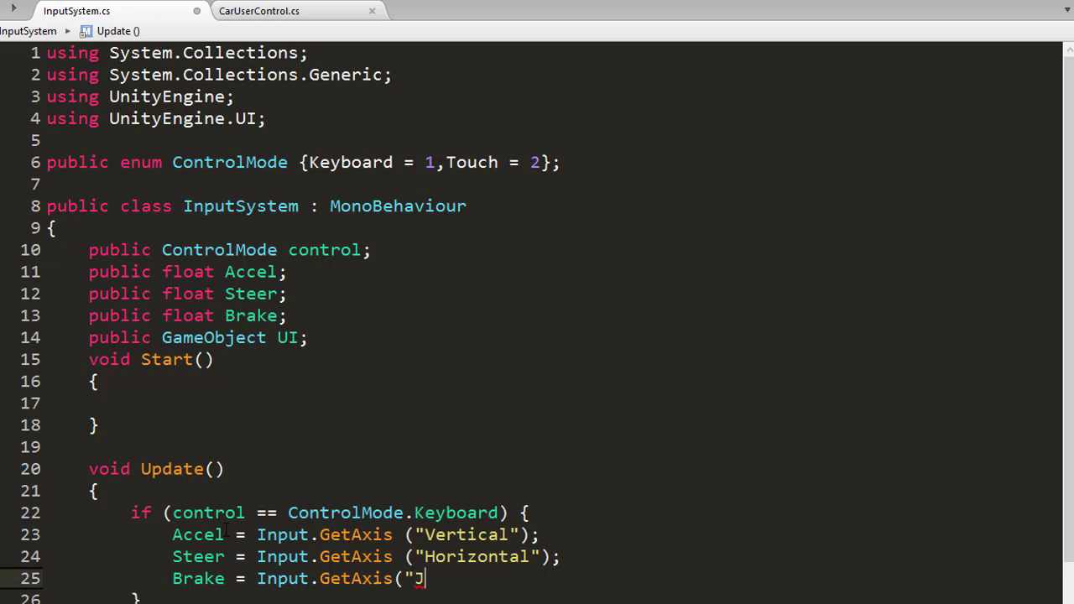
pyautogui.write('ump");')
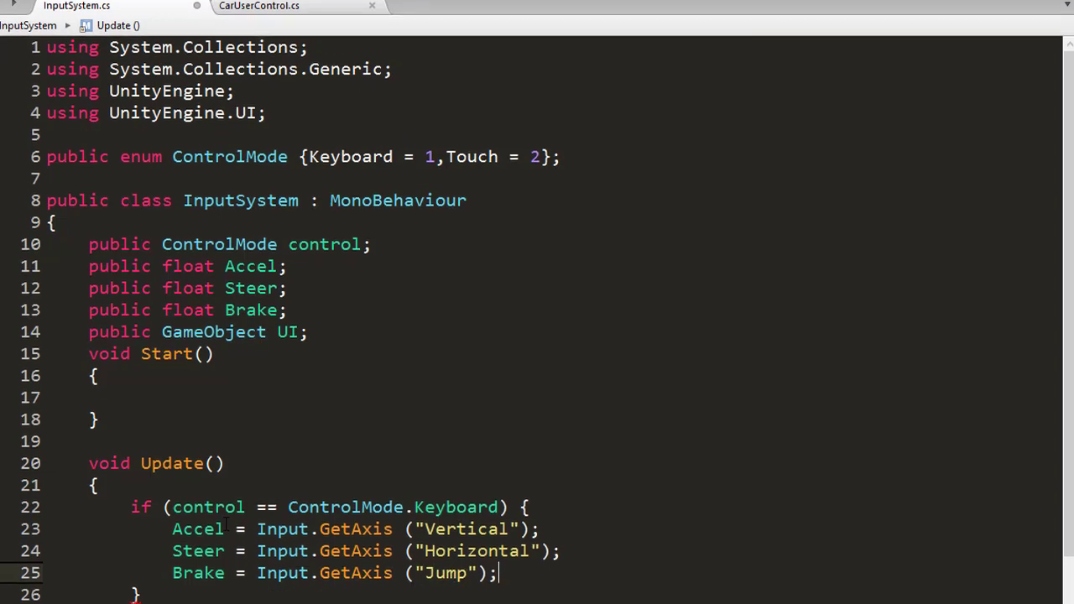
pyautogui.press('Return')
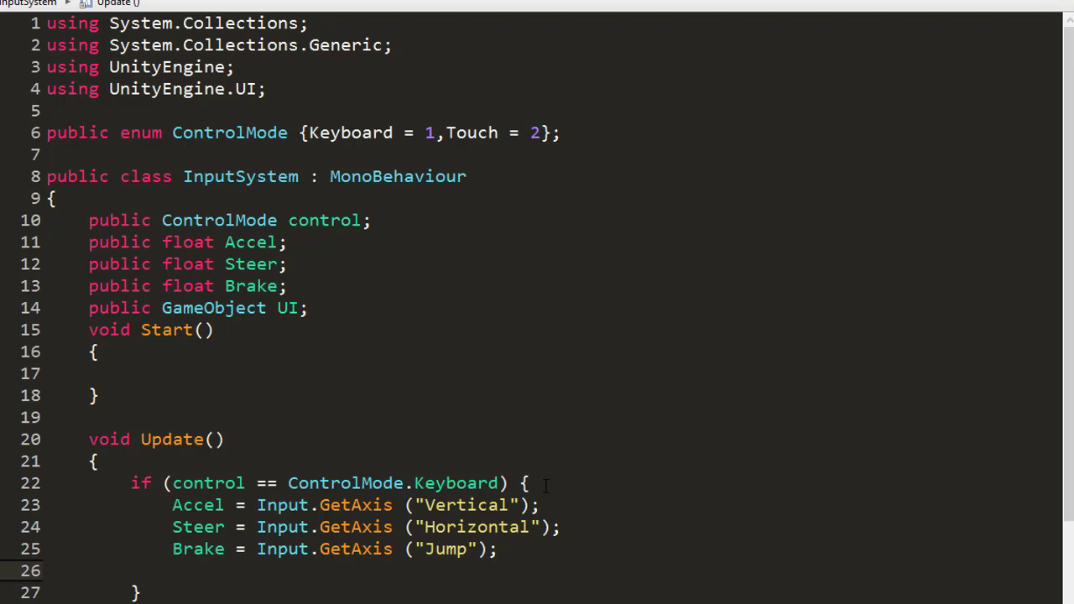
pyautogui.write('ui.s')
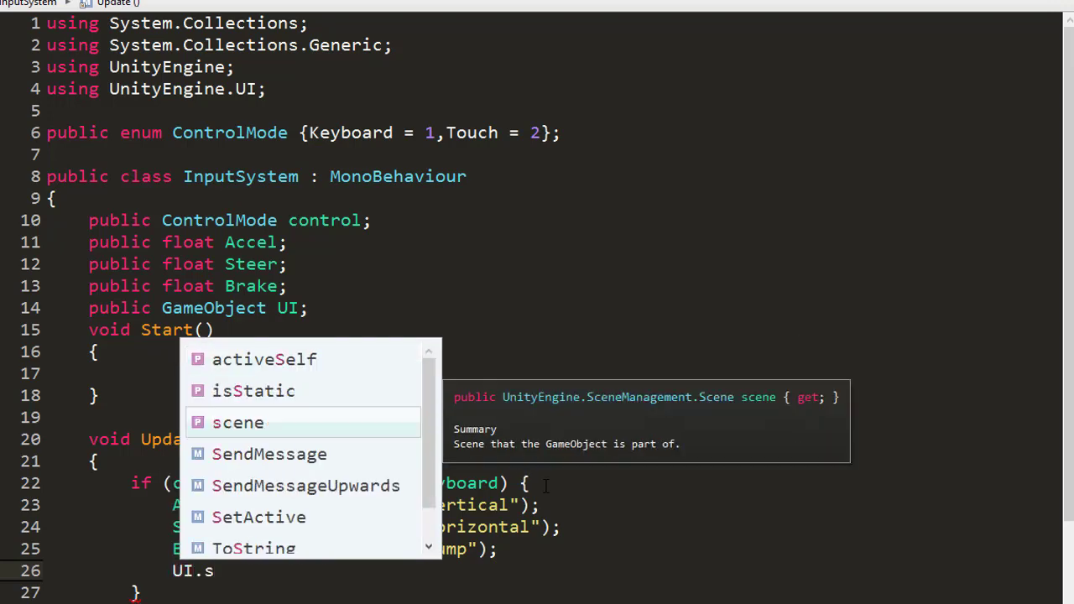
pyautogui.write('e(fa)')
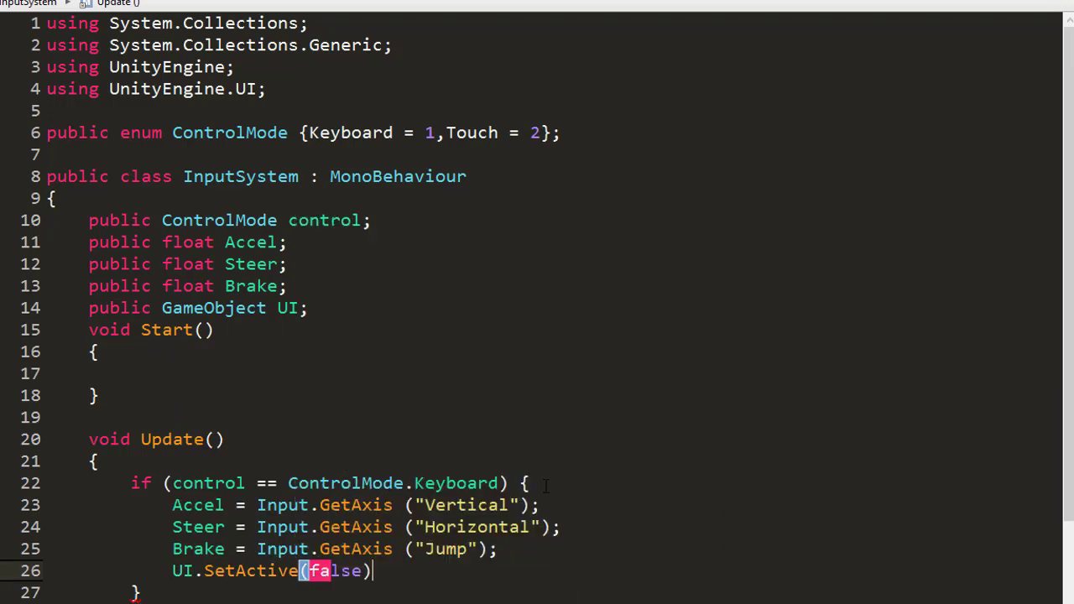
pyautogui.write(';')
# Add an else branch that calls UI.SetActive(true).
pyautogui.click(141, 592)
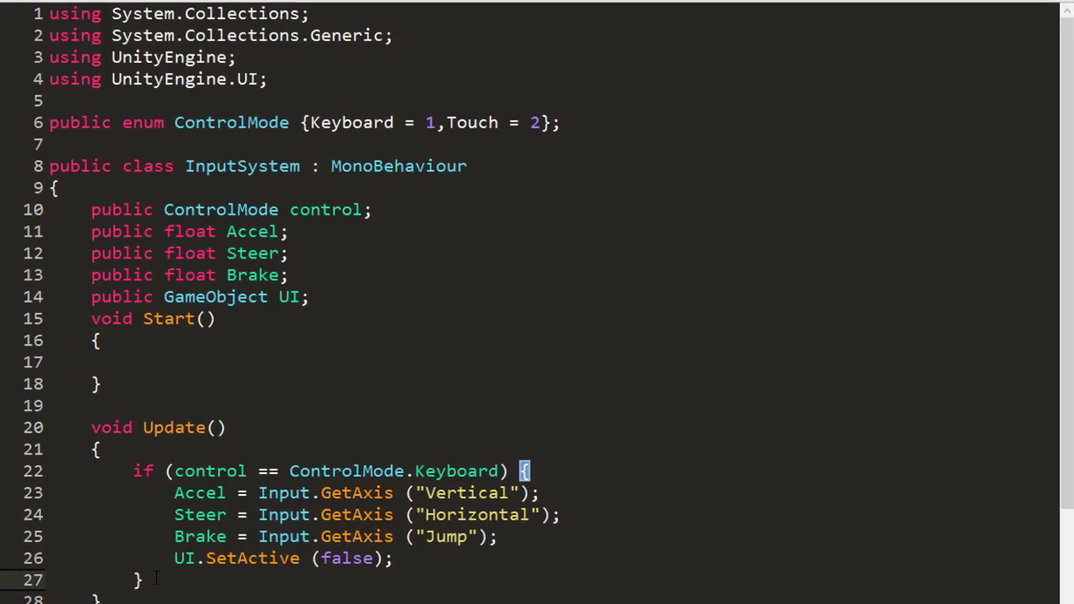
pyautogui.write('else{')
pyautogui.press('Return')
pyautogui.write('}')
pyautogui.press('Left')
pyautogui.press('Return')
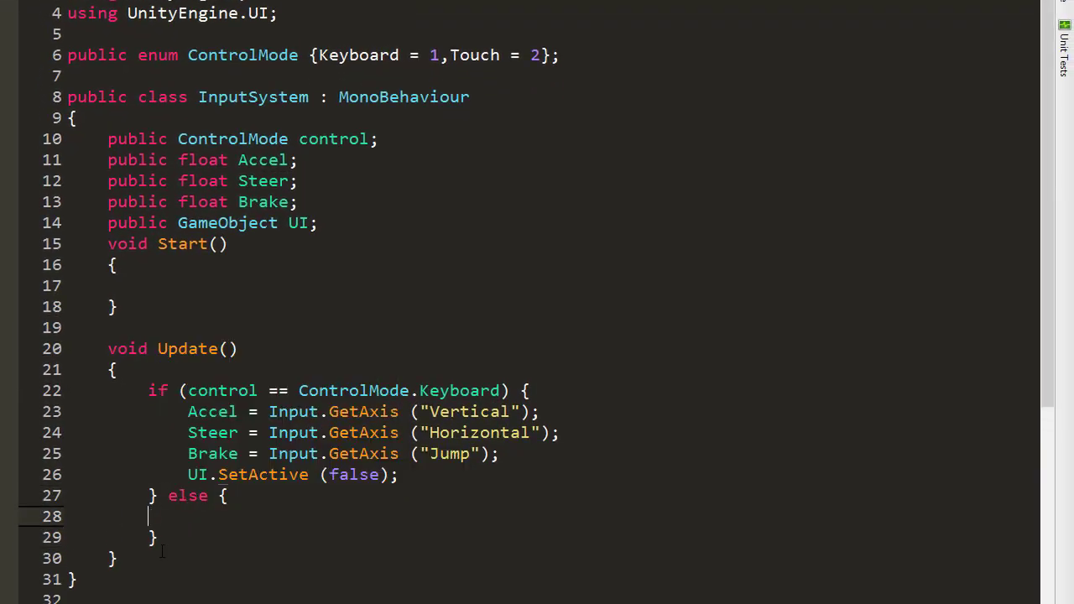
pyautogui.write('ui.s')
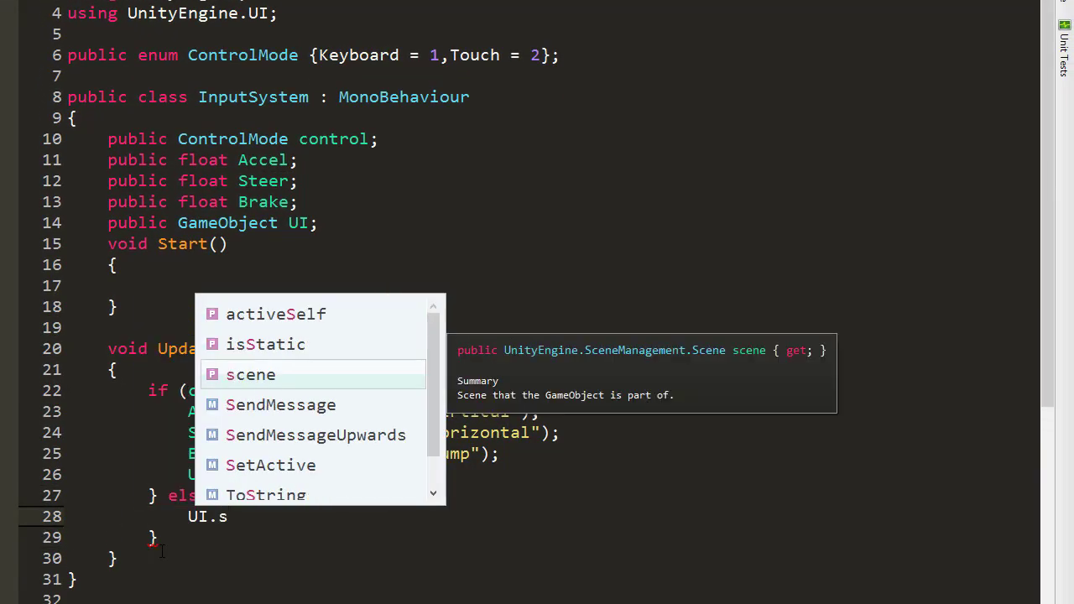
pyautogui.write('e(true)')
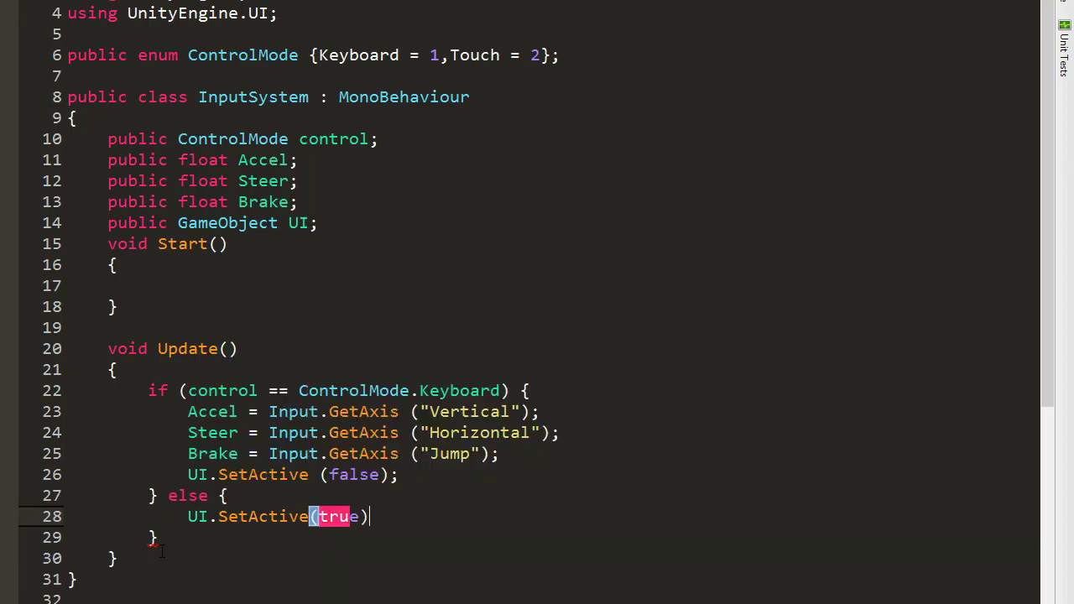
pyautogui.write(';')
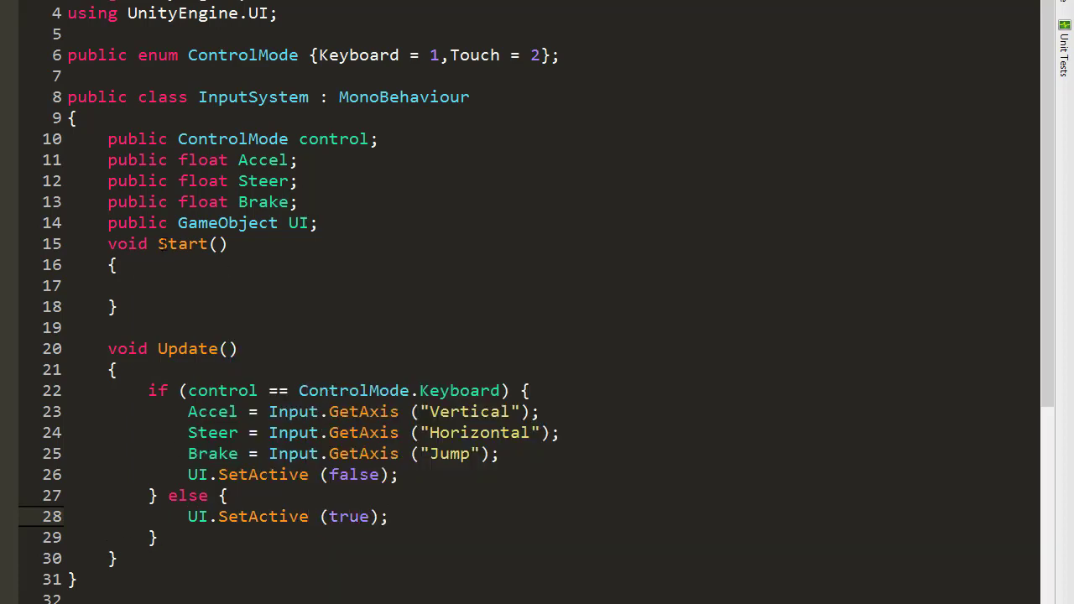
pyautogui.click(107, 243)
# Turn Start into a one-line 'public void AccelInput(float input){ Accel = input; }'.
pyautogui.write('public')
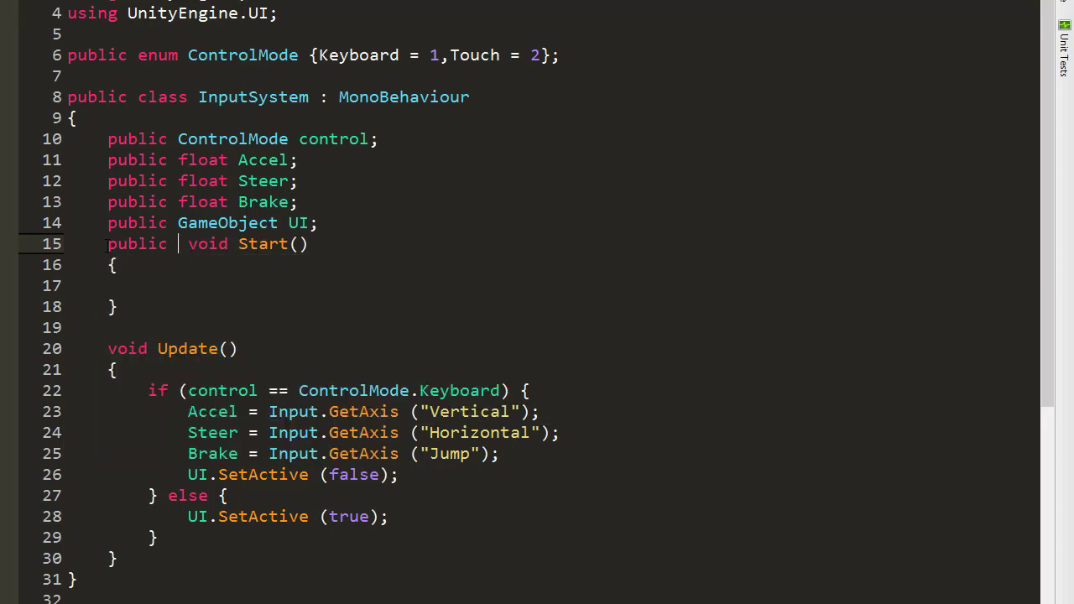
pyautogui.press('Delete')
pyautogui.doubleClick(237, 243)
pyautogui.write('A')
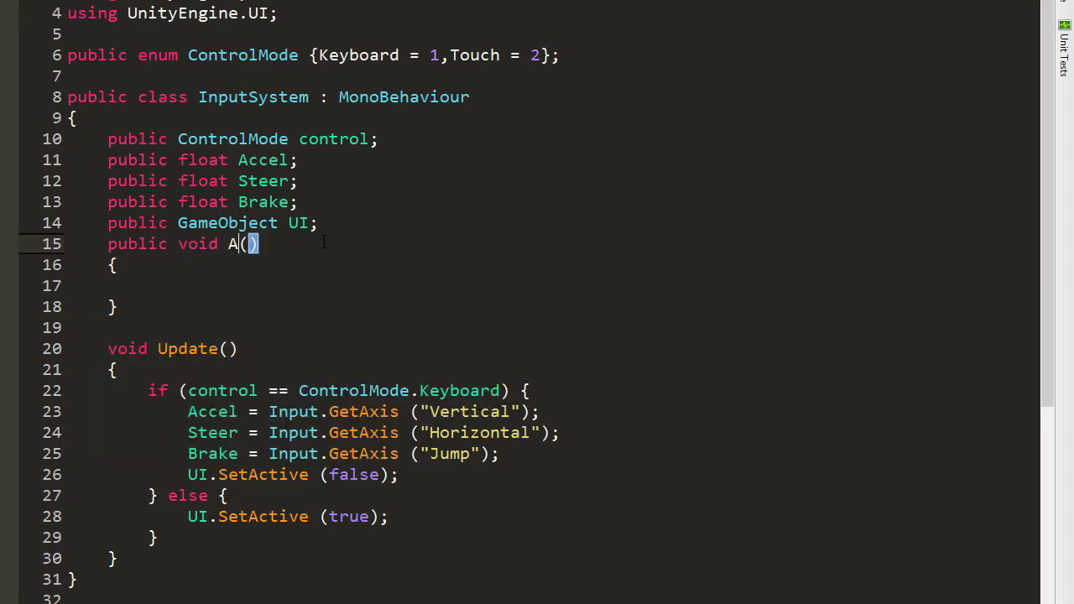
pyautogui.write('ccelInput')
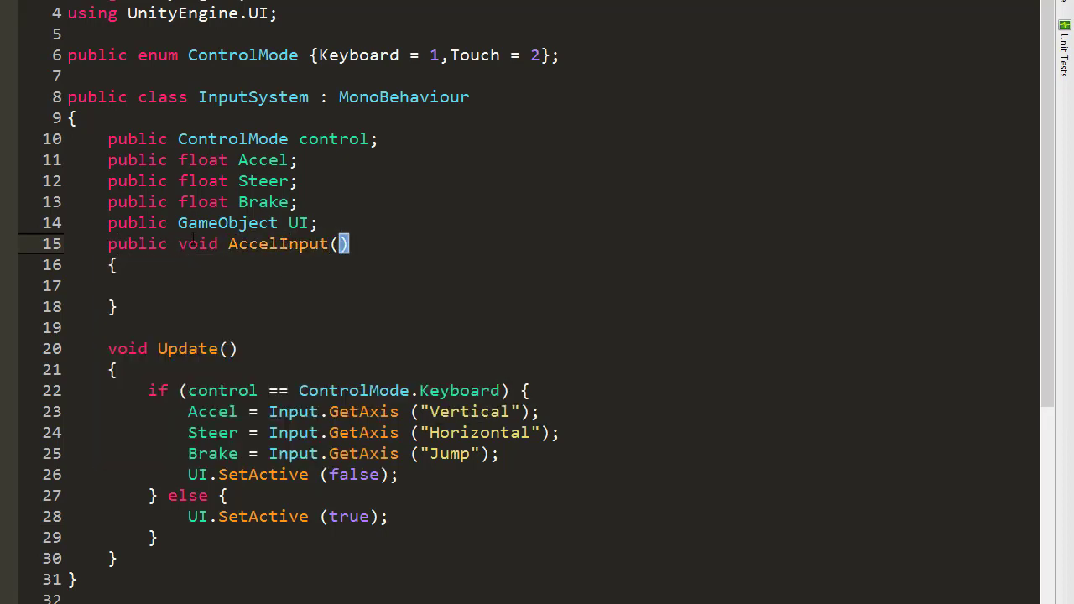
pyautogui.click(109, 264)
pyautogui.press('BackSpace')
pyautogui.press('BackSpace')
pyautogui.press('BackSpace')
pyautogui.click(375, 244)
pyautogui.press('Delete')
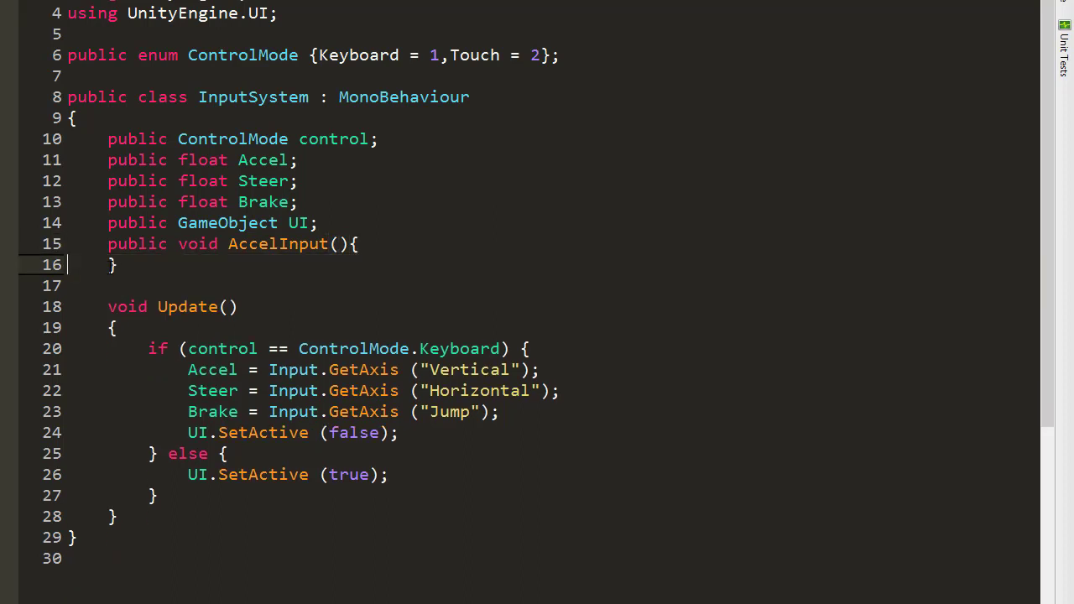
pyautogui.click(370, 243)
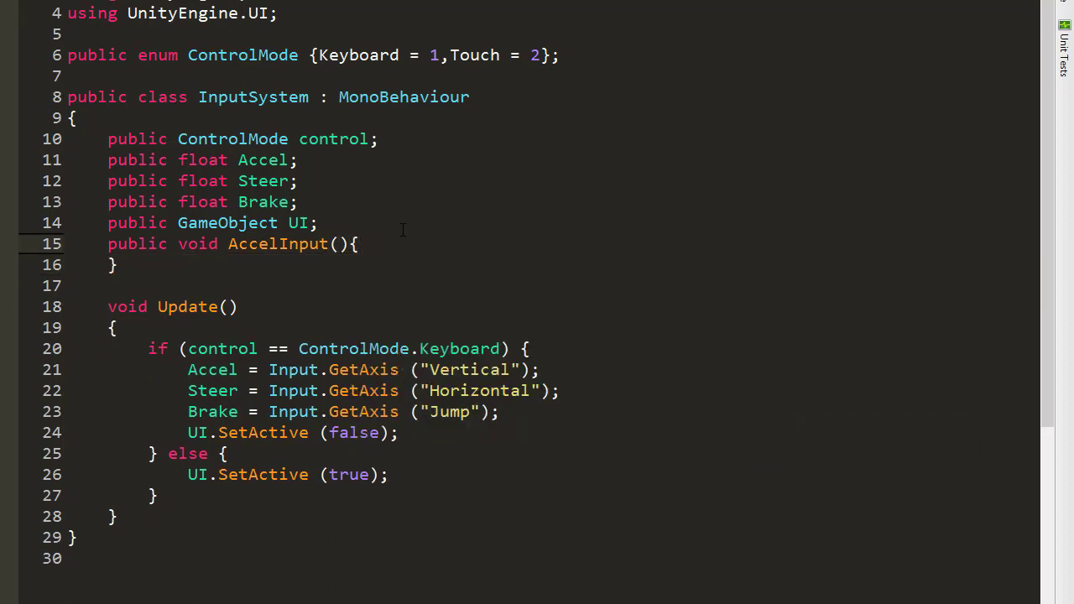
pyautogui.write('acc')
pyautogui.press('space')
pyautogui.click(338, 244)
pyautogui.write('float ')
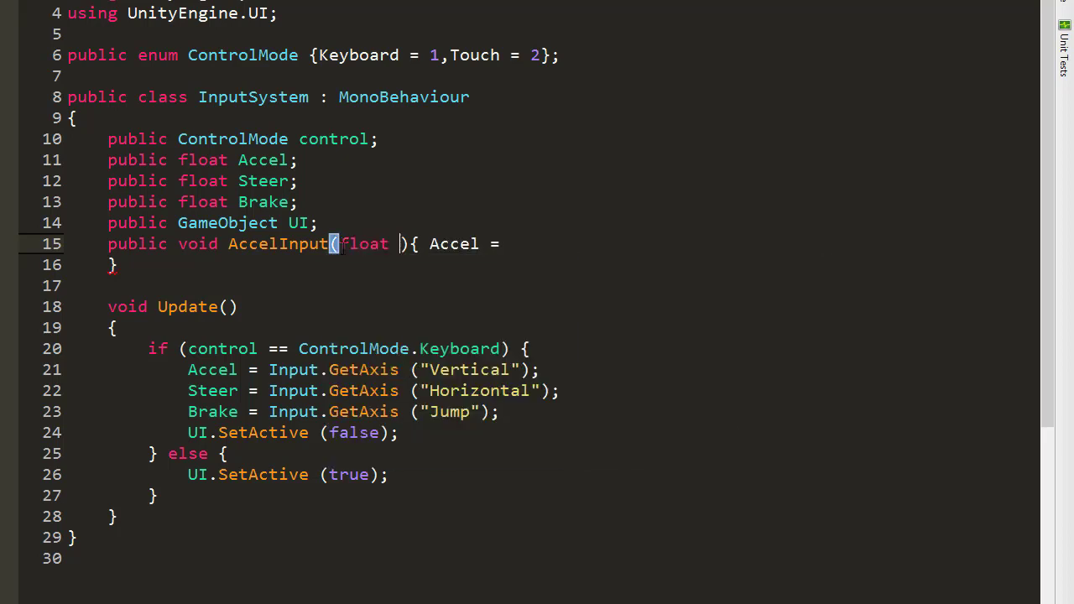
pyautogui.write('input){ Accel = ')
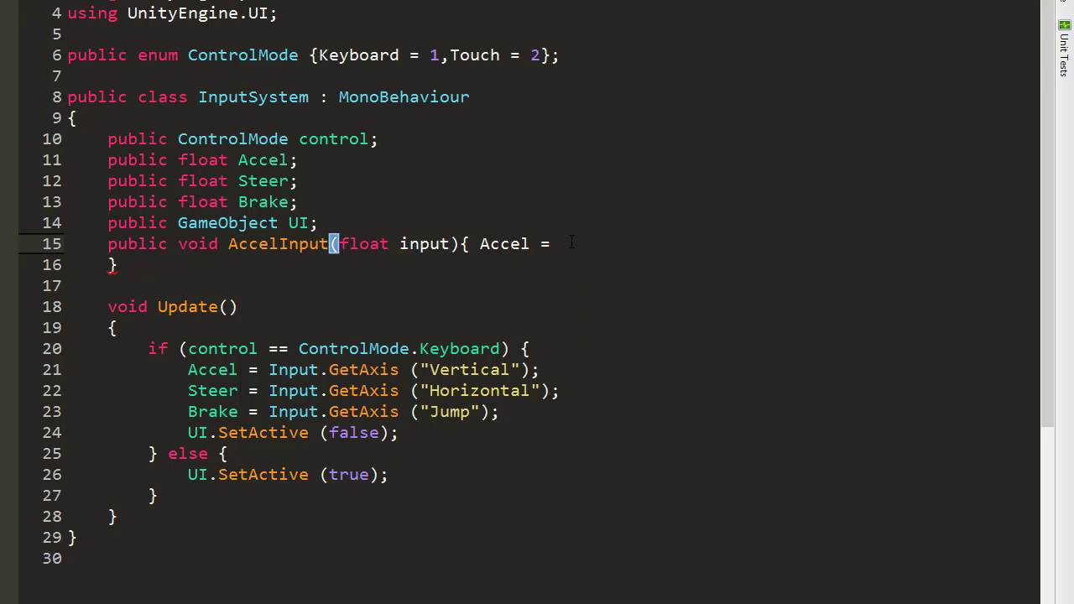
pyautogui.write('input')
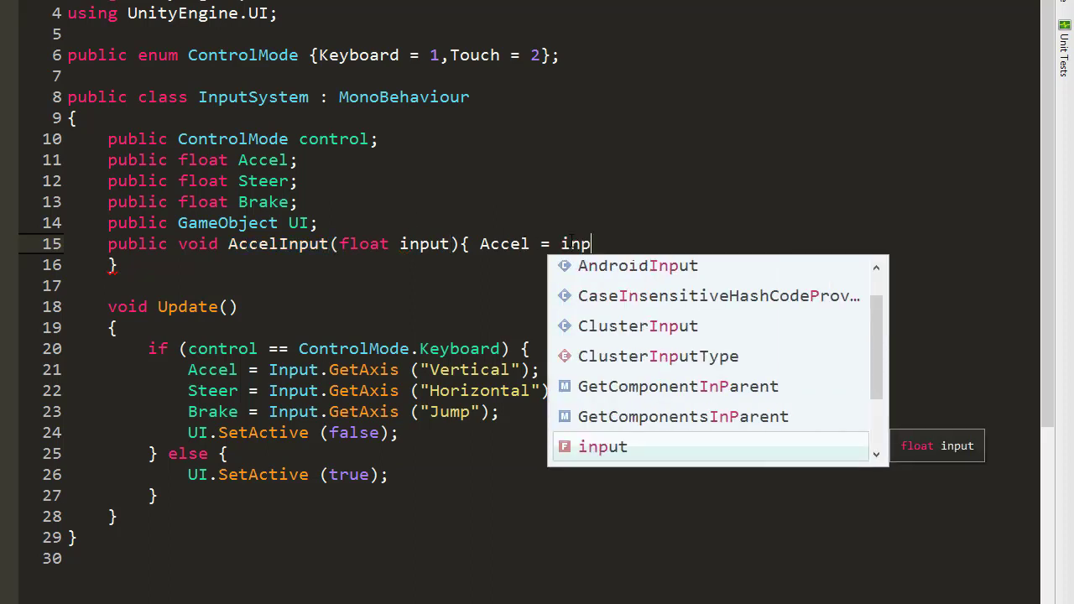
pyautogui.write(';')
pyautogui.click(109, 264)
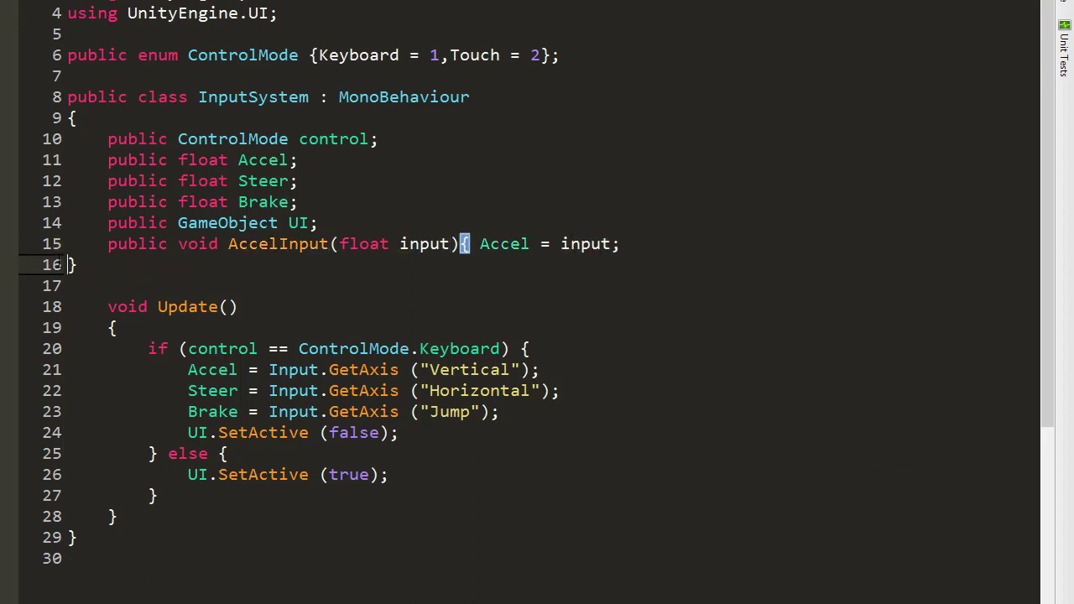
pyautogui.press('BackSpace')
# Duplicate the AccelInput line twice below itself.
pyautogui.click(443, 223)
pyautogui.click(367, 243)
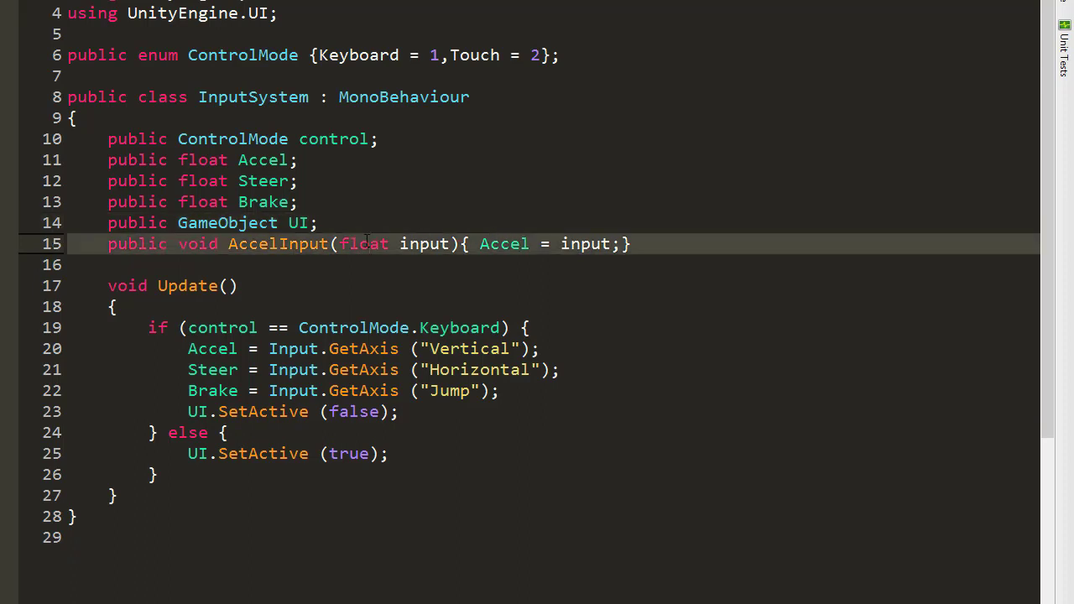
pyautogui.hotkey('ctrl', 'c')
pyautogui.press('Down')
pyautogui.hotkey('ctrl', 'v')
pyautogui.hotkey('ctrl', 'v')
# Rename the first copy to SteerInput, assigning the input to Steer.
pyautogui.click(281, 264)
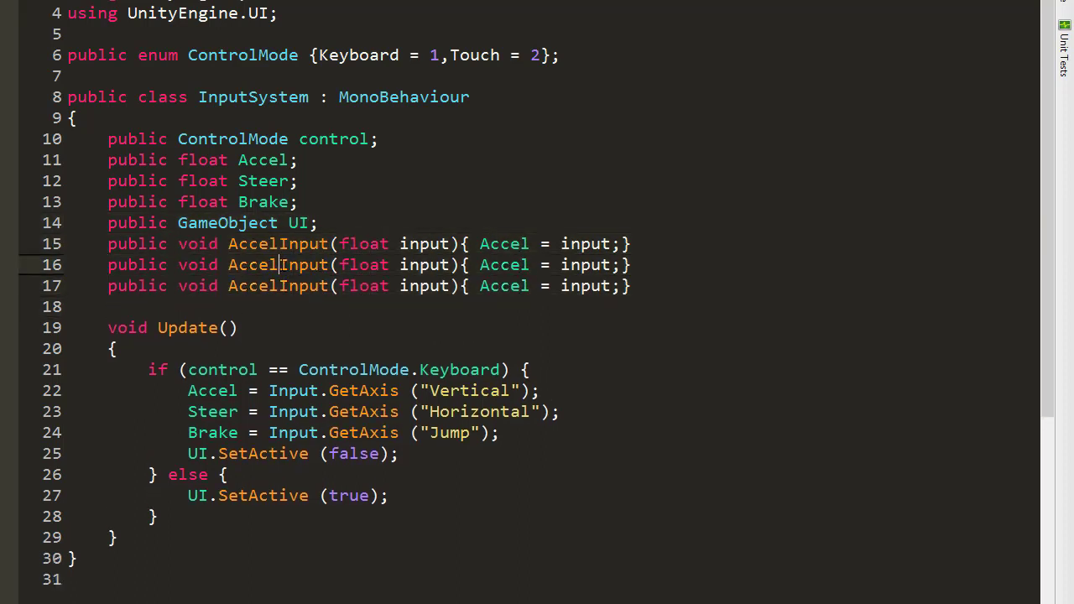
pyautogui.press('BackSpace')
pyautogui.press('BackSpace')
pyautogui.press('BackSpace')
pyautogui.press('BackSpace')
pyautogui.write('Steer')
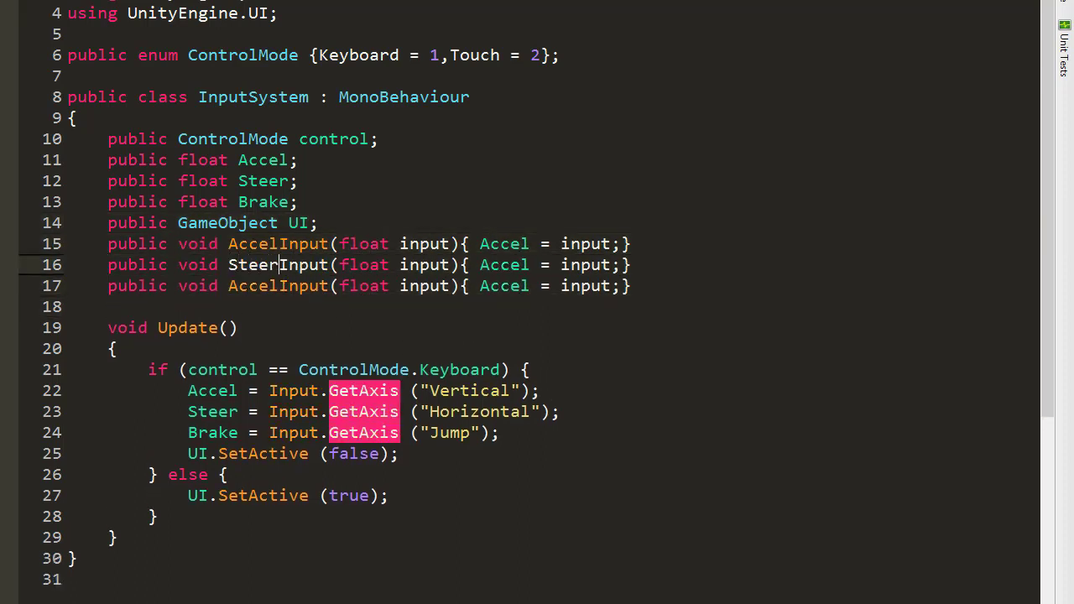
pyautogui.doubleClick(501, 266)
pyautogui.write('ste')
pyautogui.press('Return')
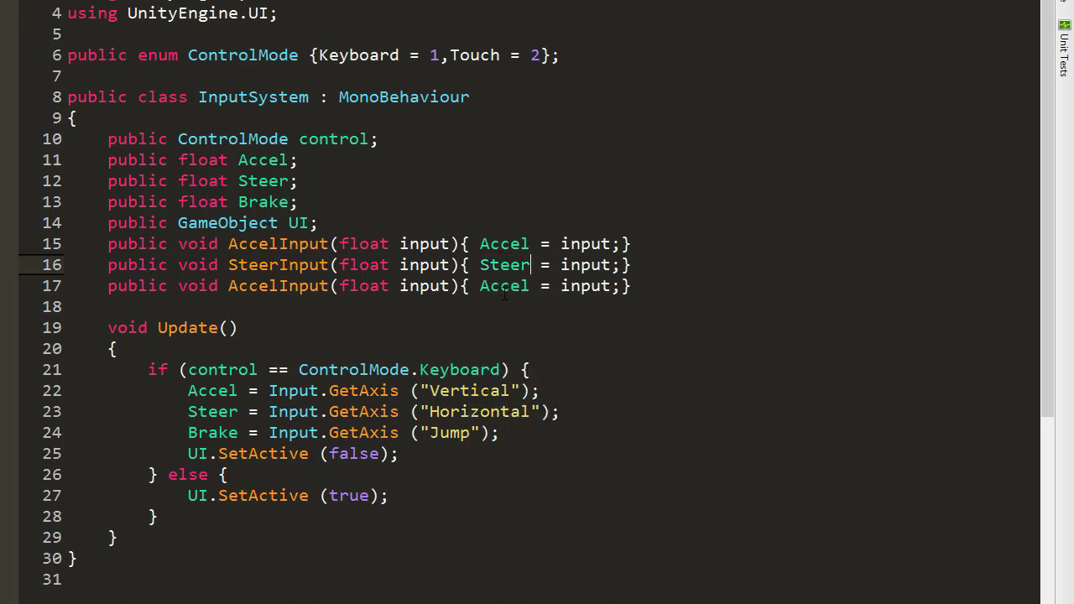
# Rename the second copy to BrakeInput, assigning the input to Brake.
pyautogui.doubleClick(271, 286)
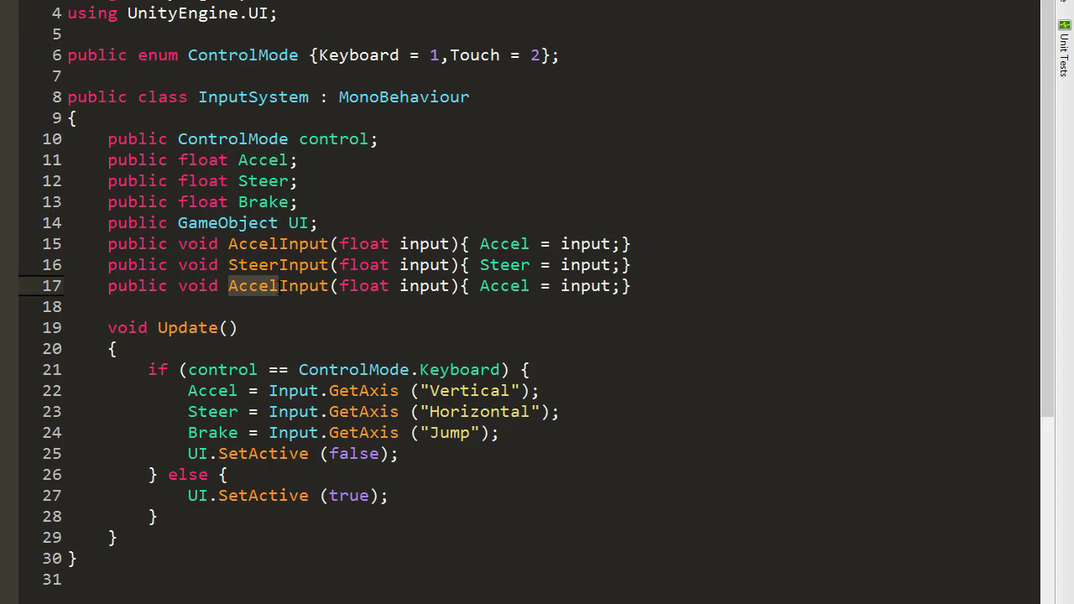
pyautogui.write('Brake')
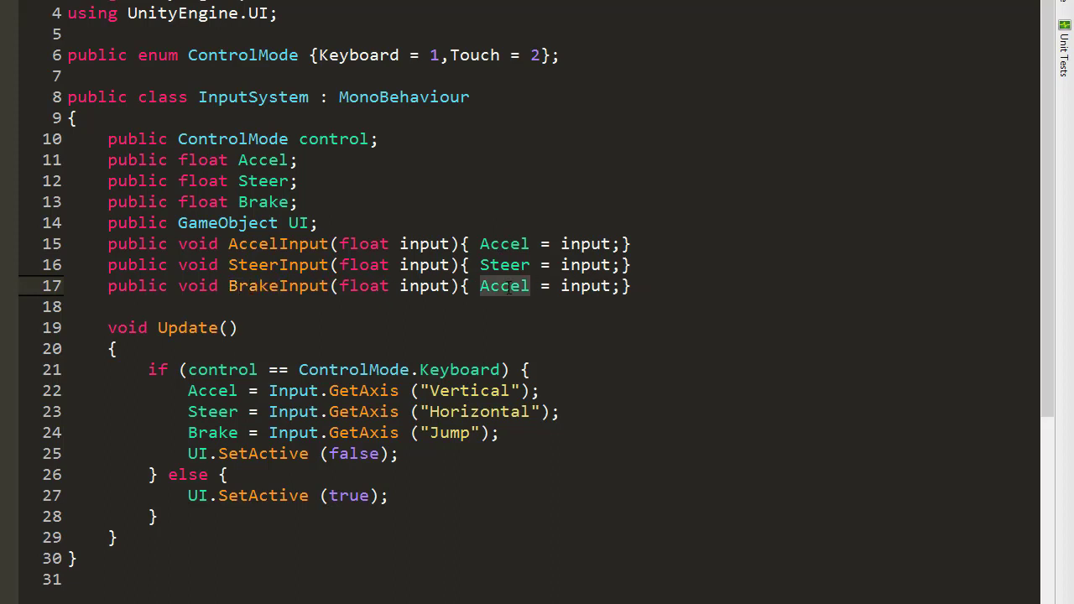
pyautogui.doubleClick(508, 284)
pyautogui.write('brak')
pyautogui.press('Return')
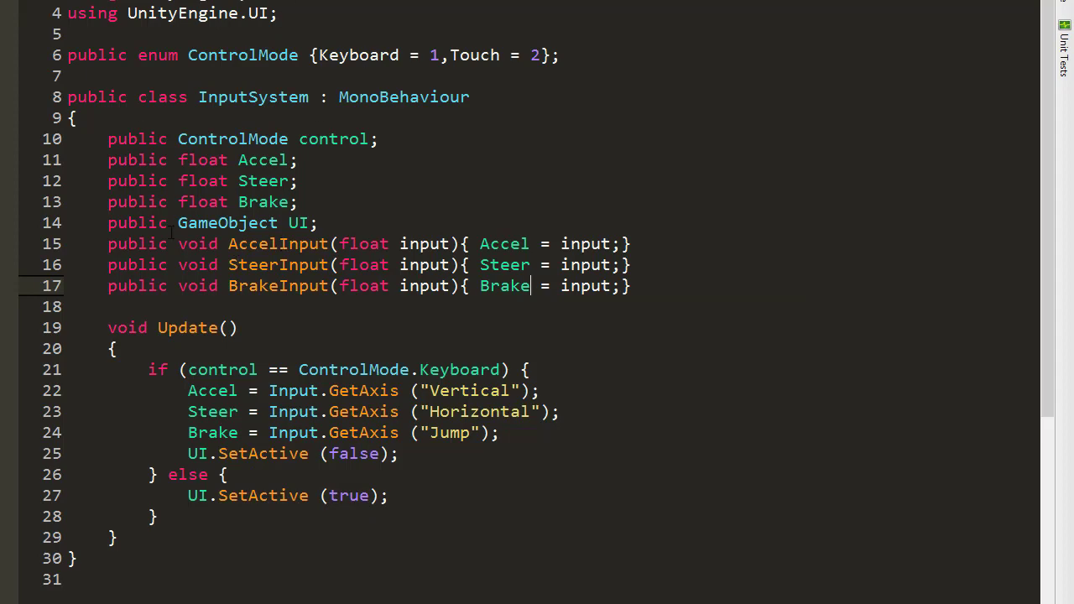
pyautogui.scroll(-3, 172, 233)
# Add an empty FixedUpdate method after Update.
pyautogui.click(130, 392)
pyautogui.press('Return')
pyautogui.write('vo')
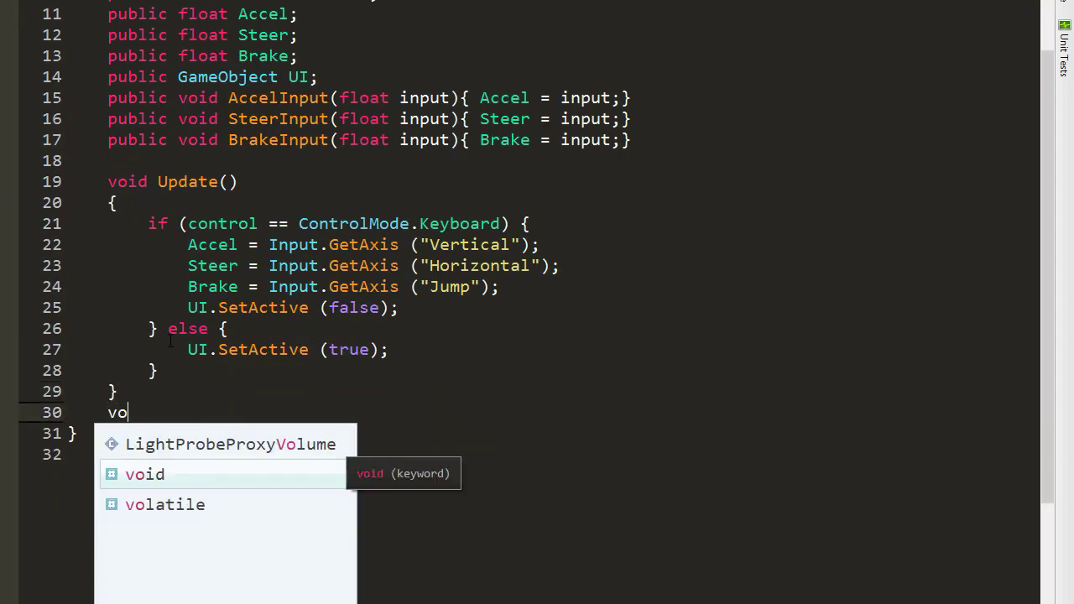
pyautogui.write('id Fixed')
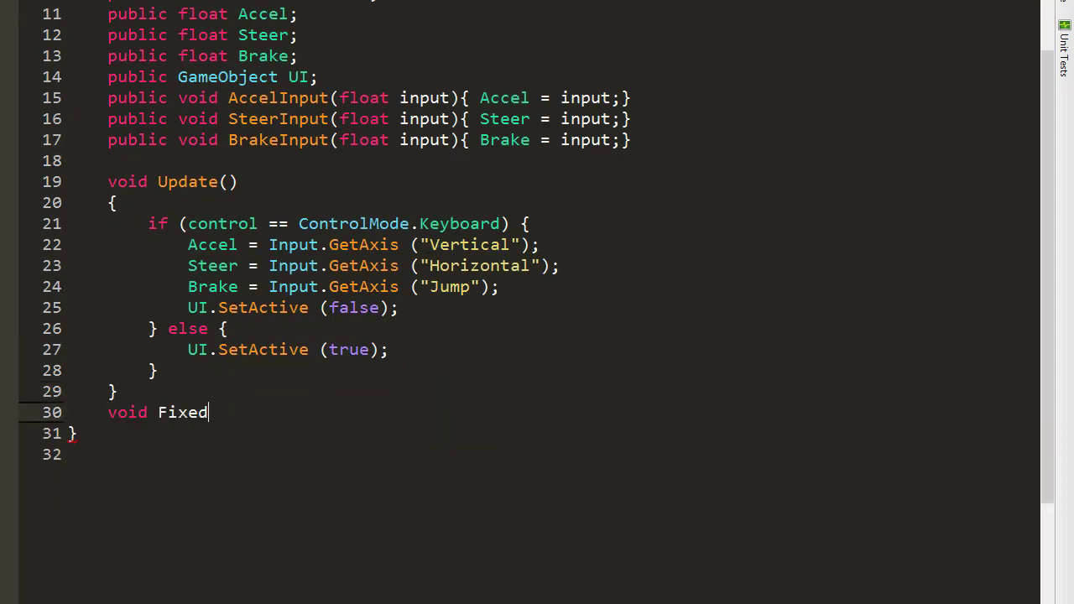
pyautogui.write('Update(')
pyautogui.write('){')
pyautogui.press('Return')
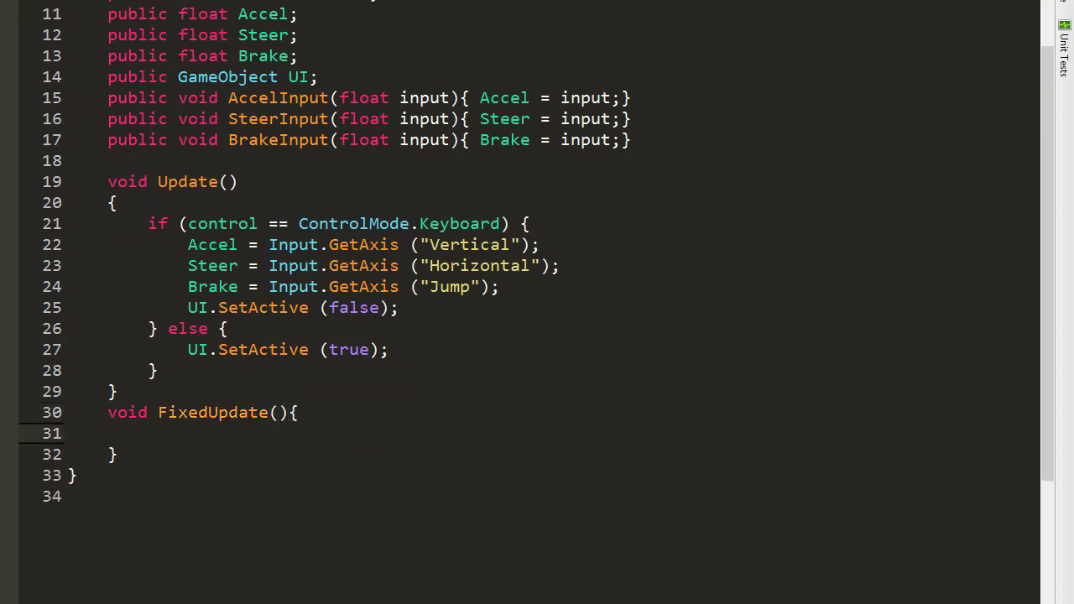
# Declare a CarController Car field after the BrakeInput method.
pyautogui.scroll(1, 538, 302)
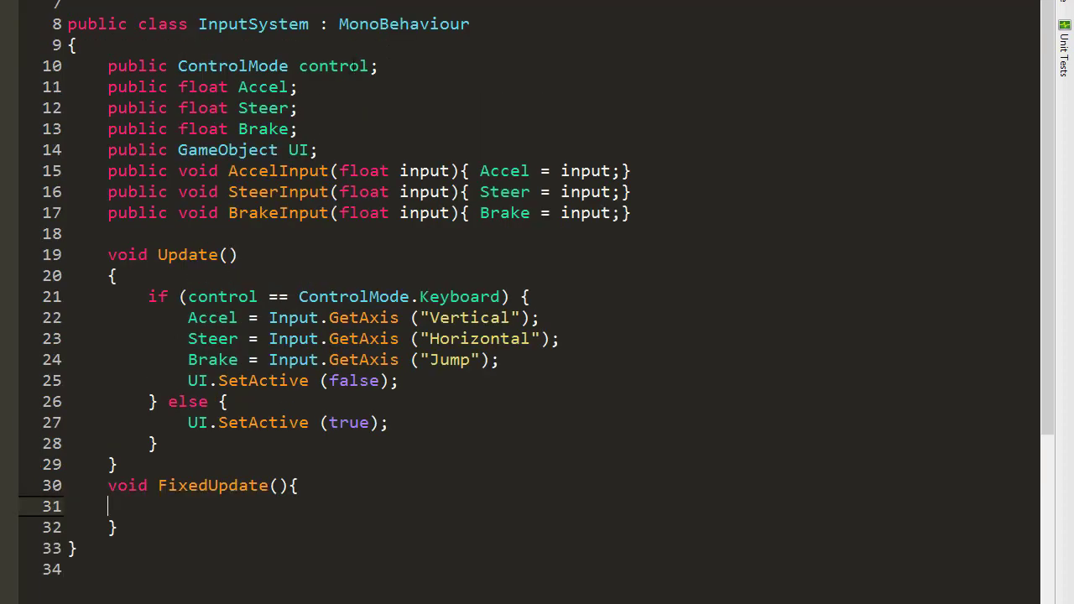
pyautogui.click(402, 64)
pyautogui.click(152, 233)
pyautogui.write('C')
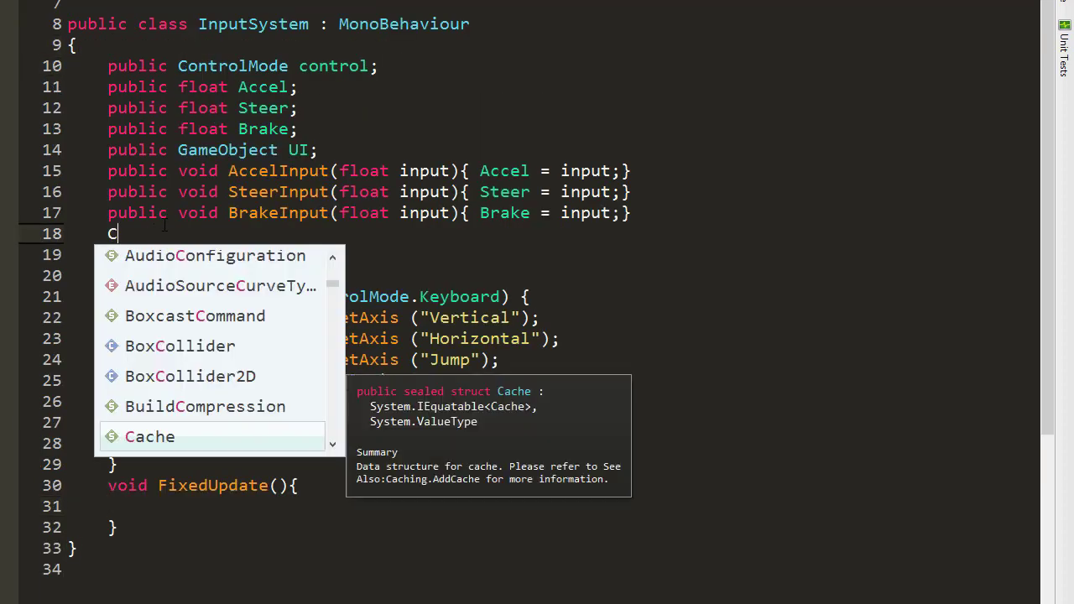
pyautogui.write('arc')
pyautogui.press('Return')
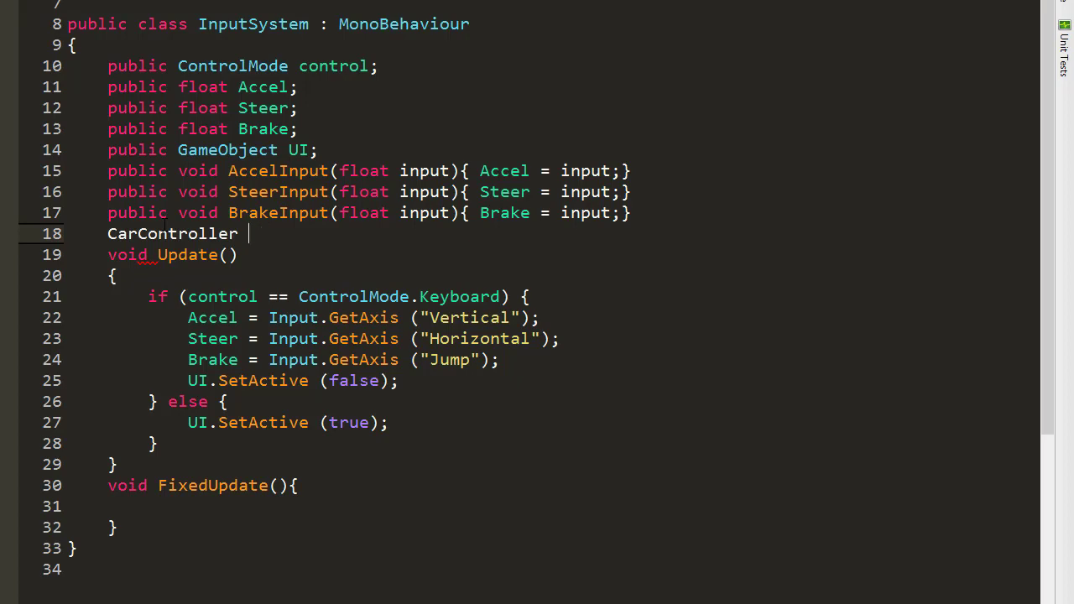
pyautogui.write('Car;')
pyautogui.press('Return')
# Write a Start method setting Car = GetComponent<CarController>(), with a blank line before it.
pyautogui.scroll(-3, 537, 302)
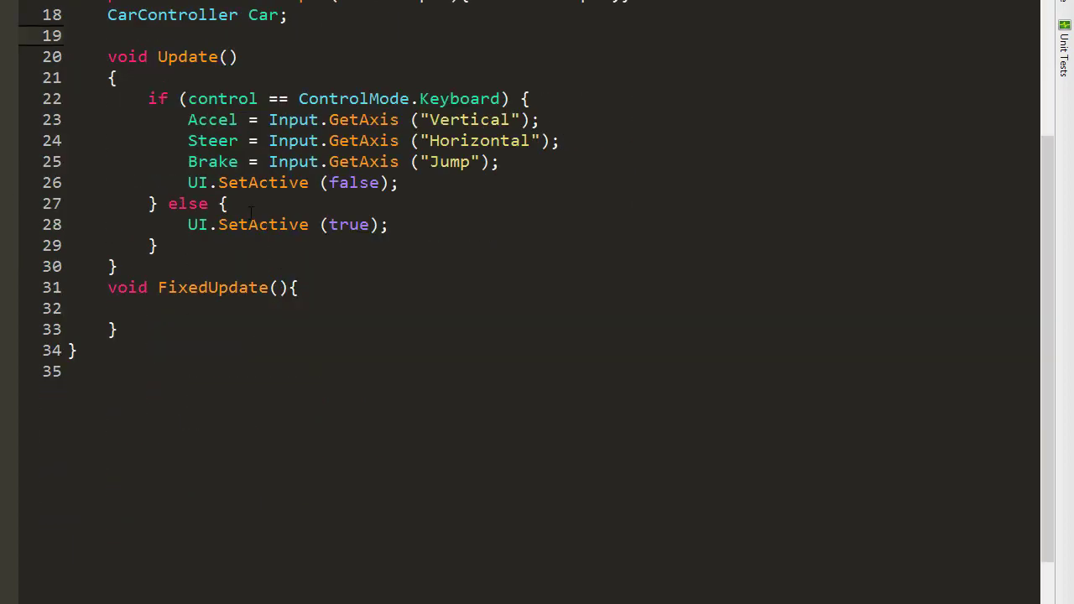
pyautogui.scroll(2, 538, 302)
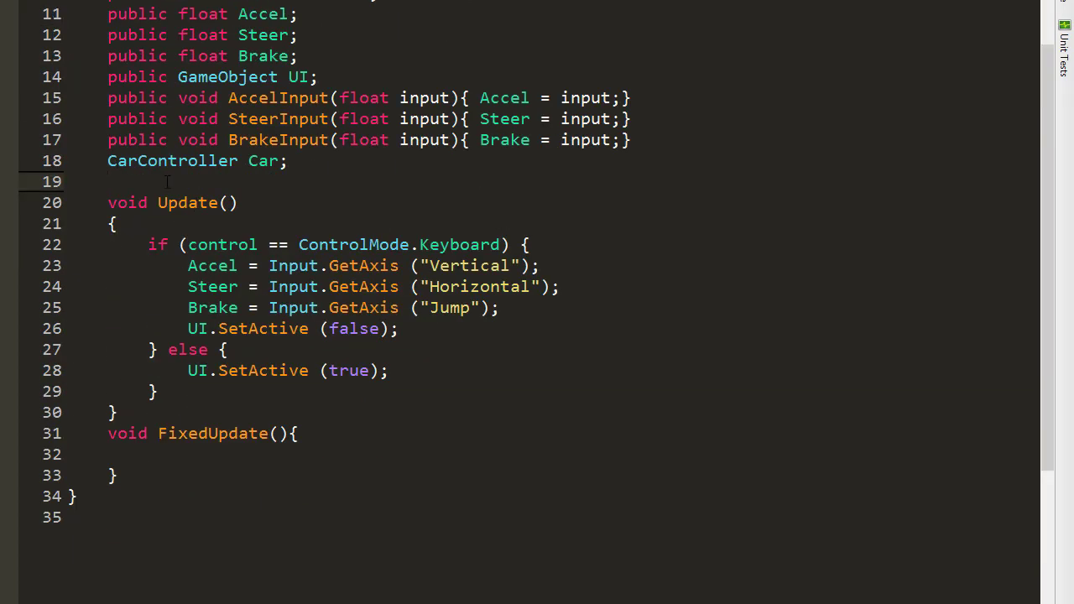
pyautogui.write('void Start')
pyautogui.write('(){')
pyautogui.press('Return')
pyautogui.write('ca')
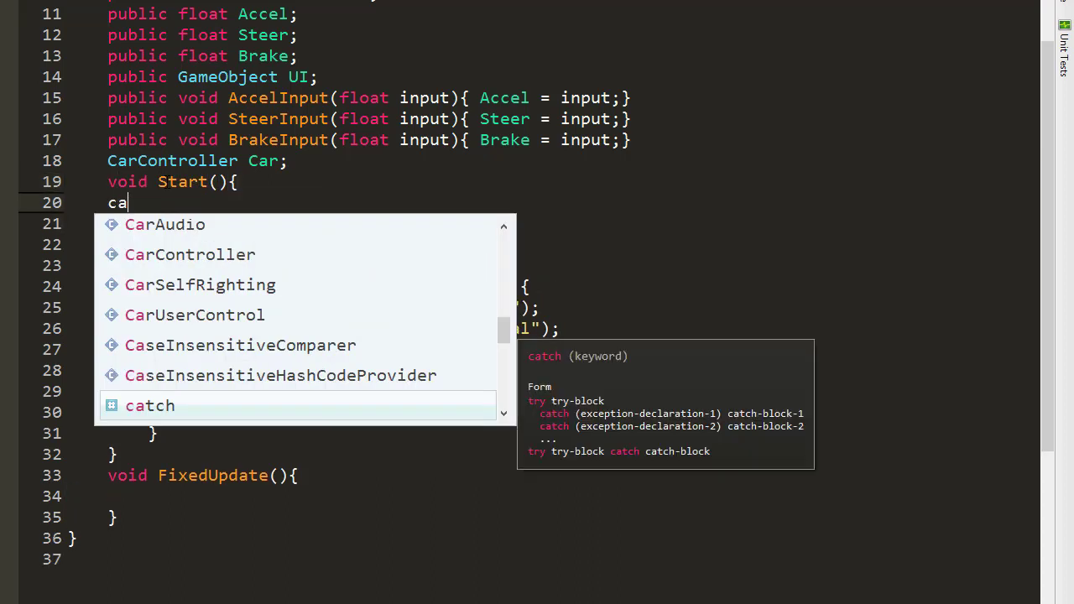
pyautogui.write('r = ge')
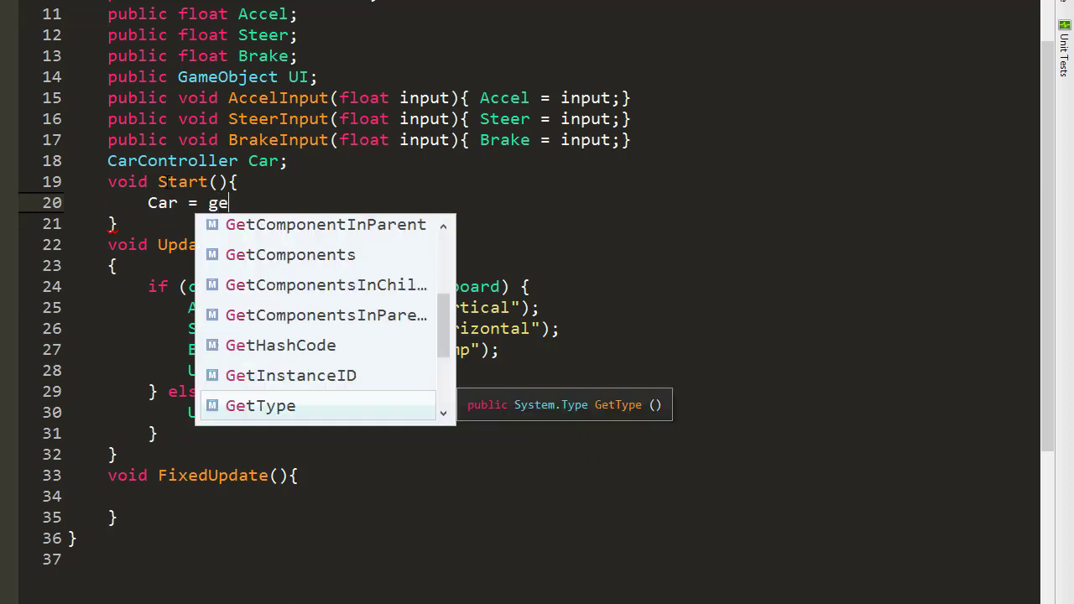
pyautogui.write('c<')
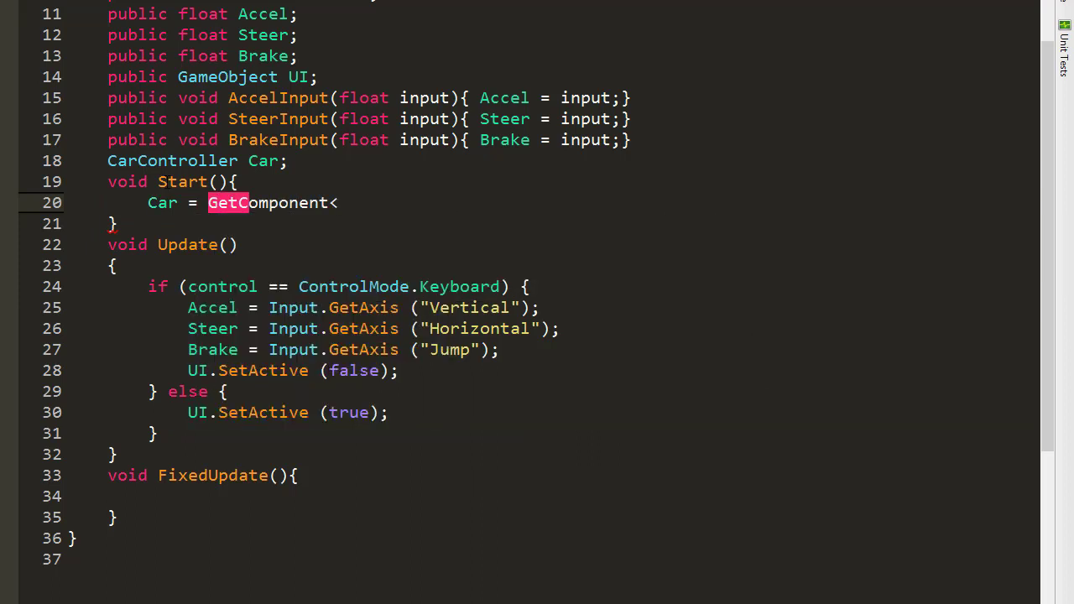
pyautogui.write('Car')
pyautogui.press('Return')
pyautogui.write('();')
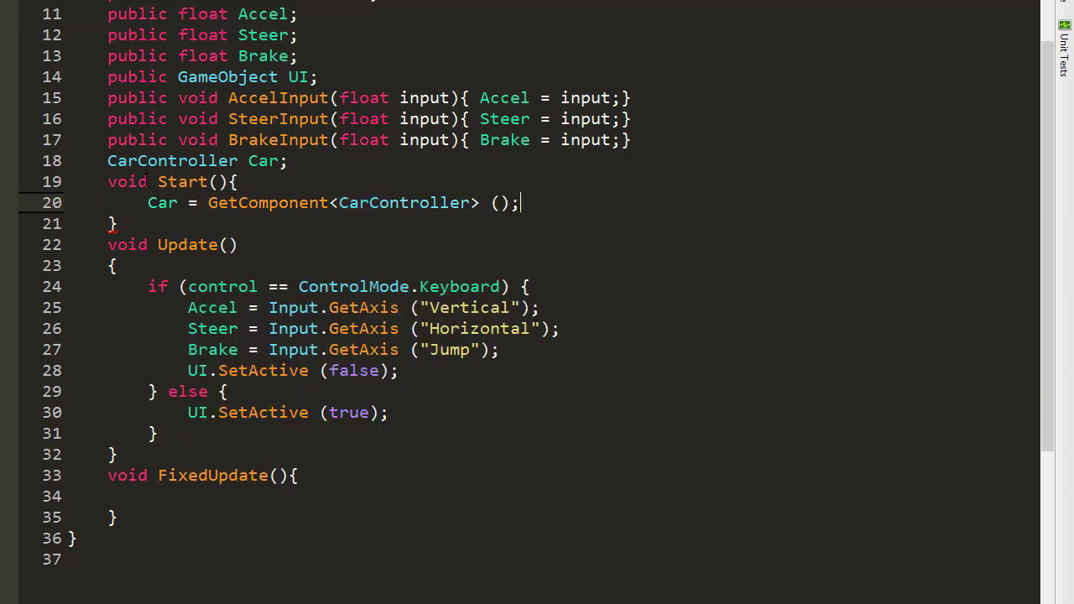
pyautogui.click(323, 162)
pyautogui.press('Return')
pyautogui.click(168, 517)
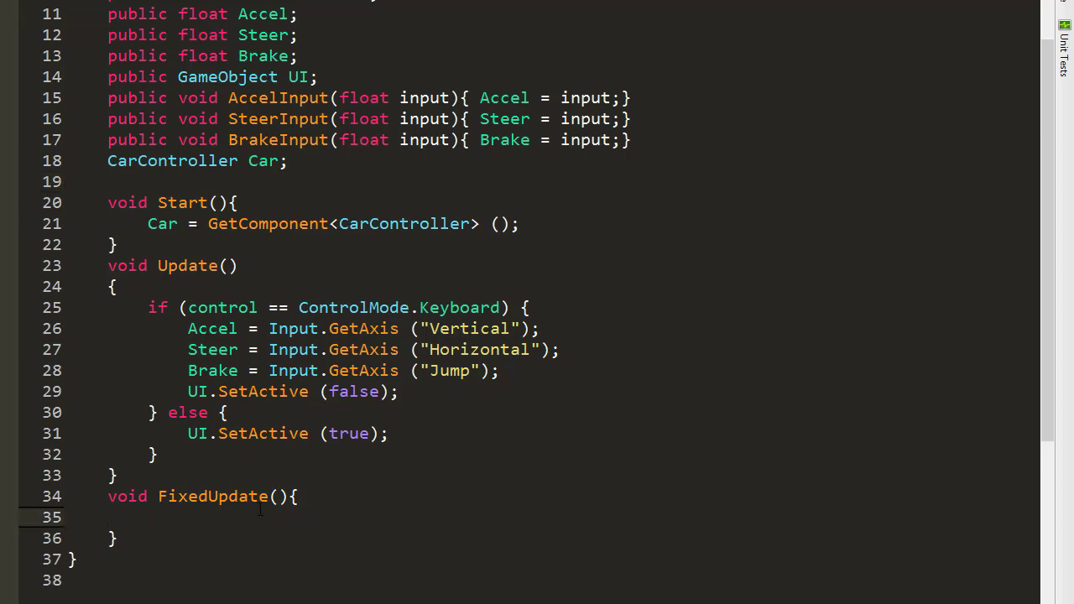
# Make FixedUpdate call Car.Move(Steer, Accel, Accel, Brake).
pyautogui.write('car')
pyautogui.press('Return')
pyautogui.write('Car.m')
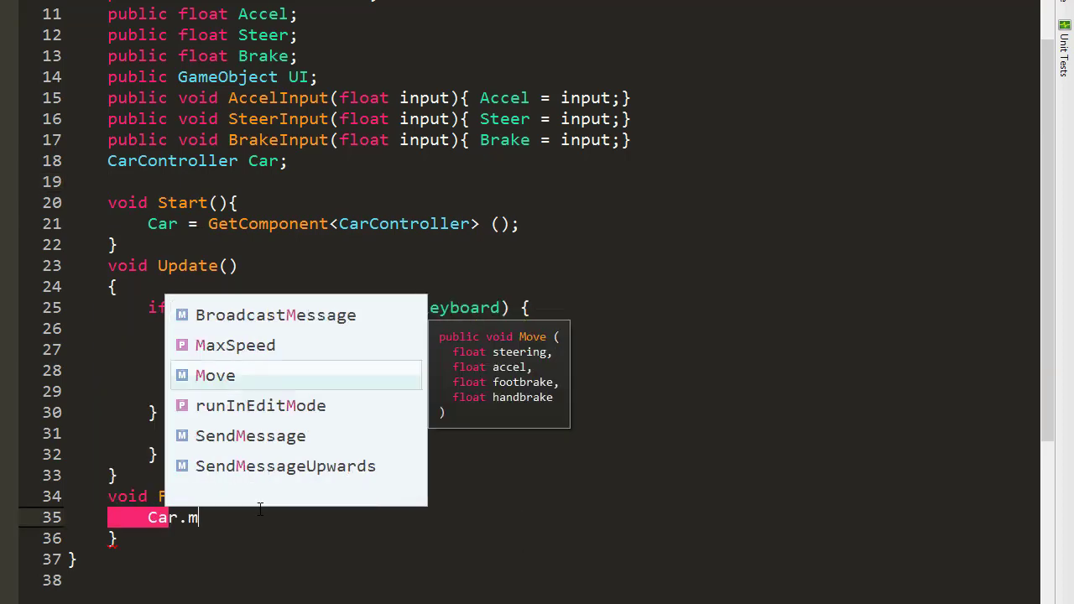
pyautogui.write('(')
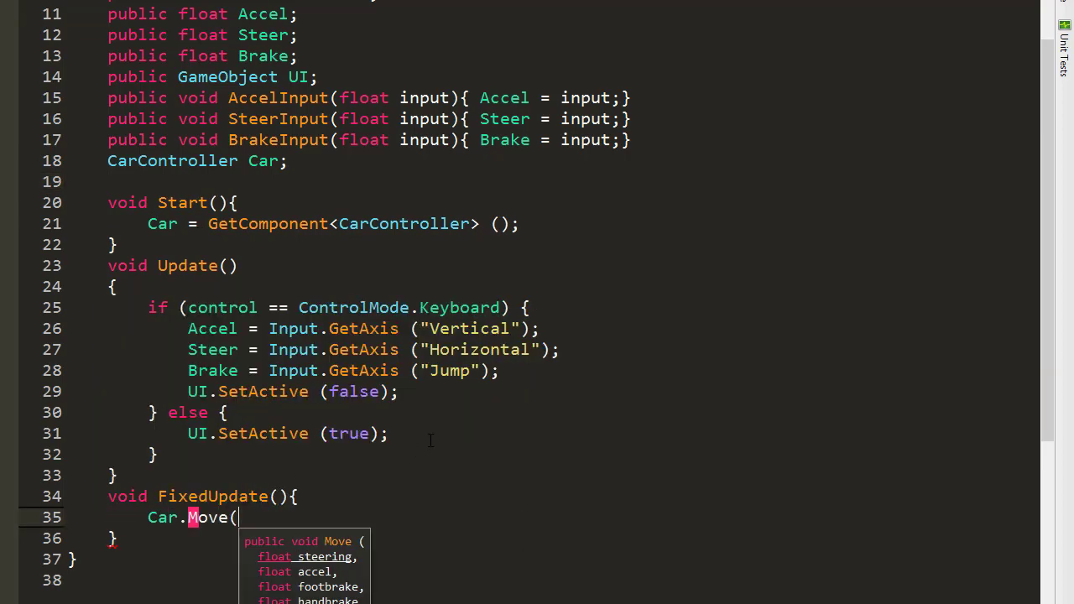
pyautogui.write('ste,')
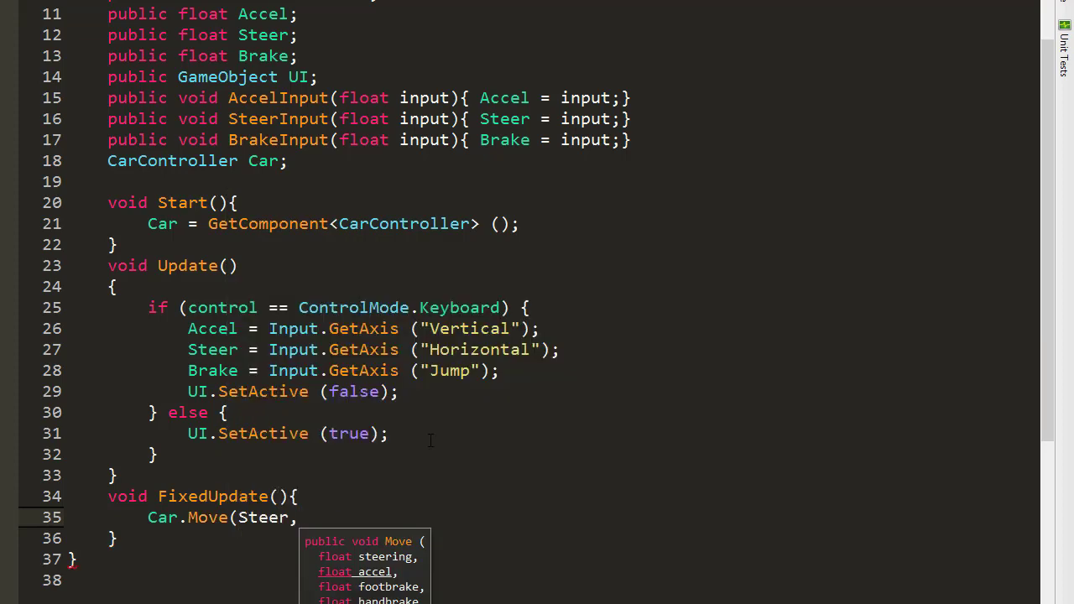
pyautogui.write('ac,')
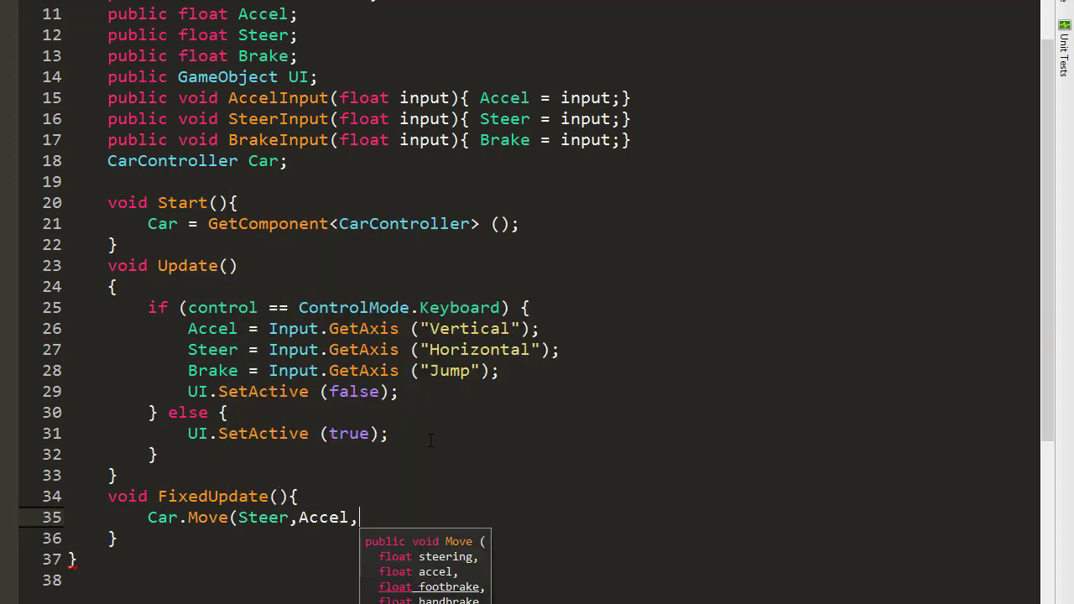
pyautogui.write('br')
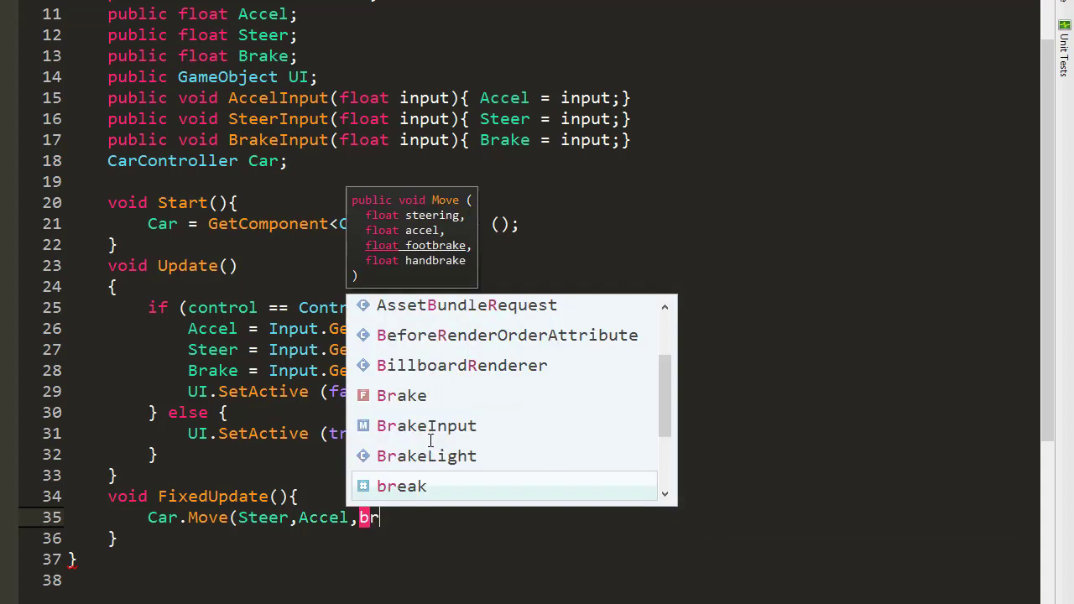
pyautogui.write('ake,0')
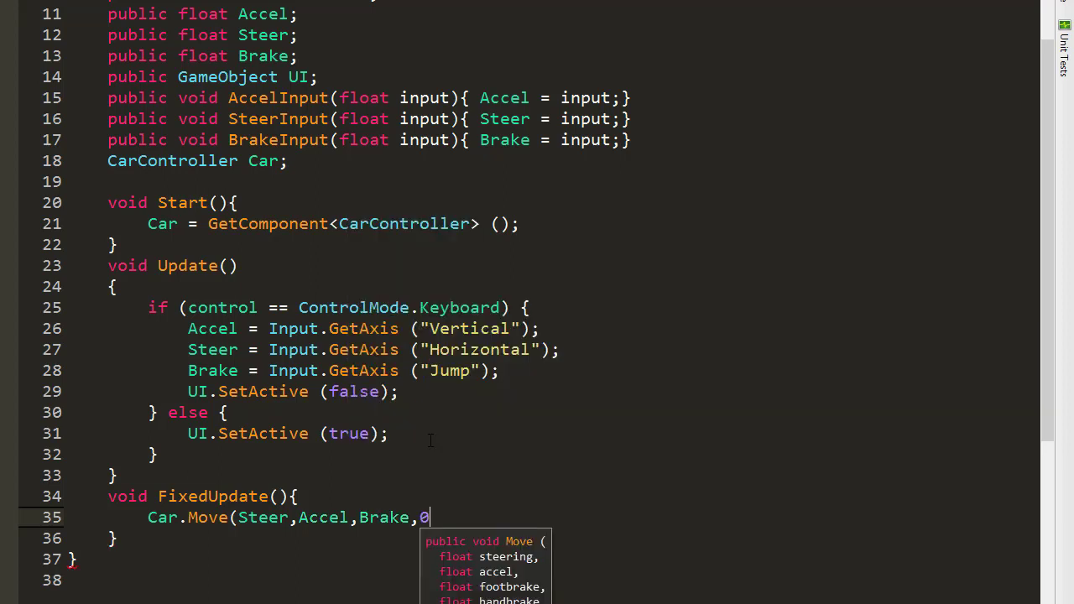
pyautogui.write(');')
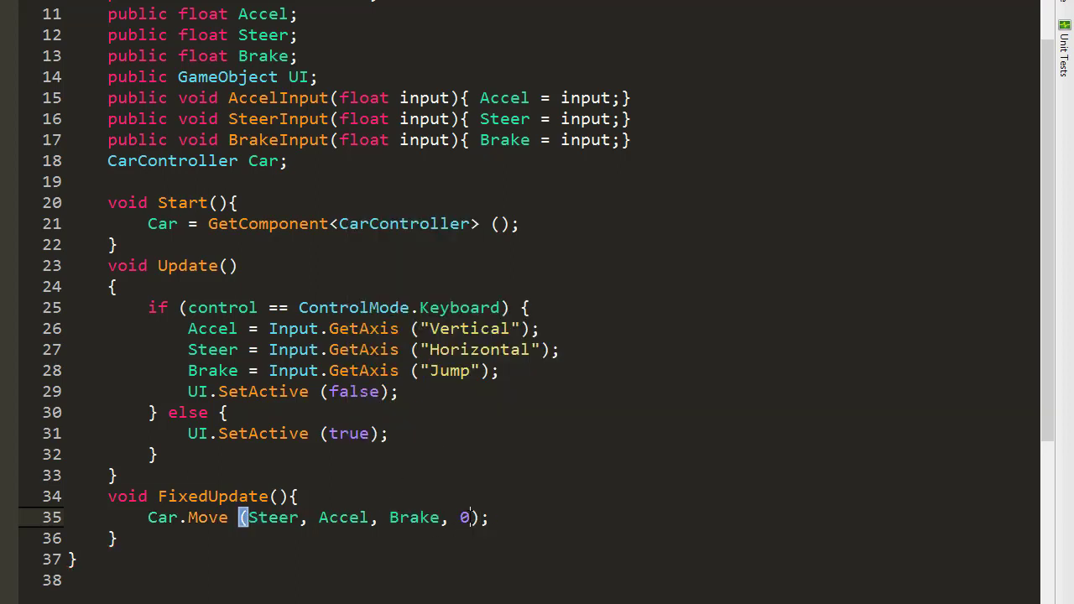
pyautogui.press('BackSpace')
pyautogui.click(378, 519)
pyautogui.write('a')
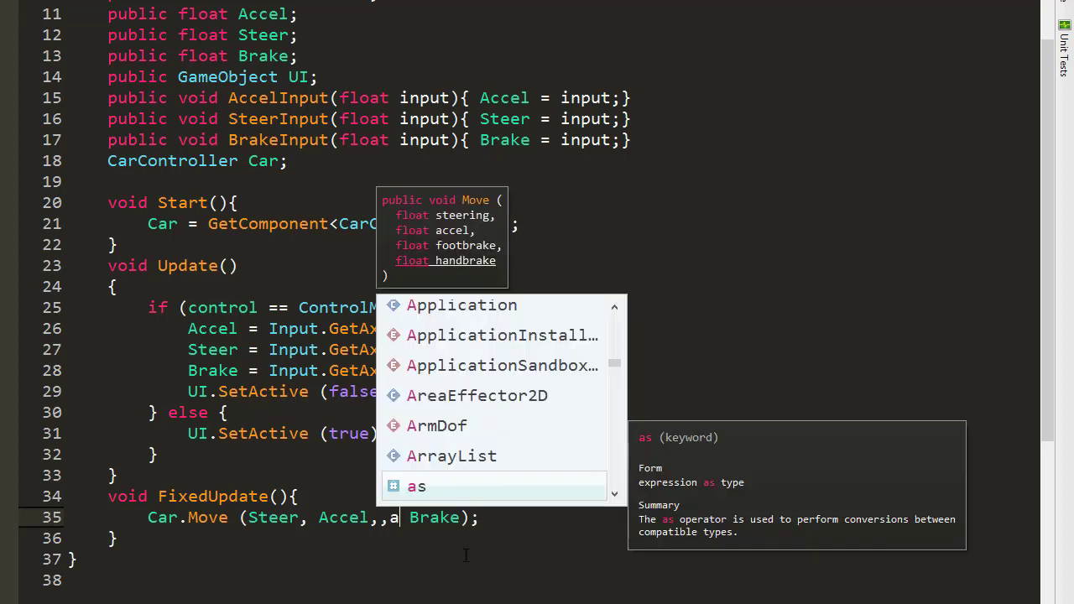
pyautogui.press('BackSpace')
pyautogui.write('acc')
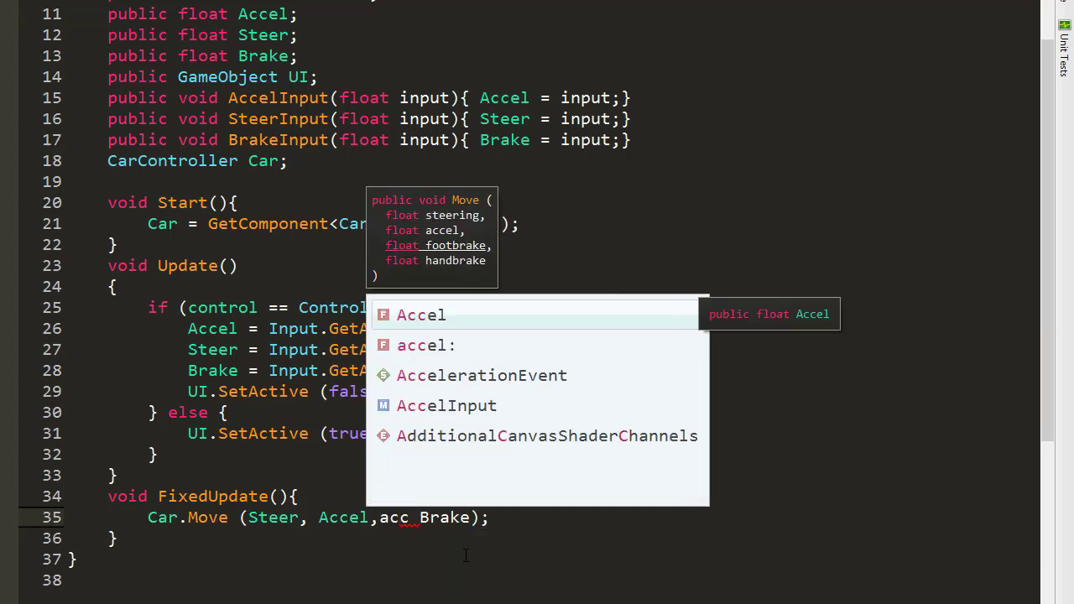
pyautogui.press('Return')
# Save the script and go back to Unity, selecting the Canvas.
pyautogui.hotkey('ctrl', 's')
pyautogui.hotkey('alt', 'Tab')
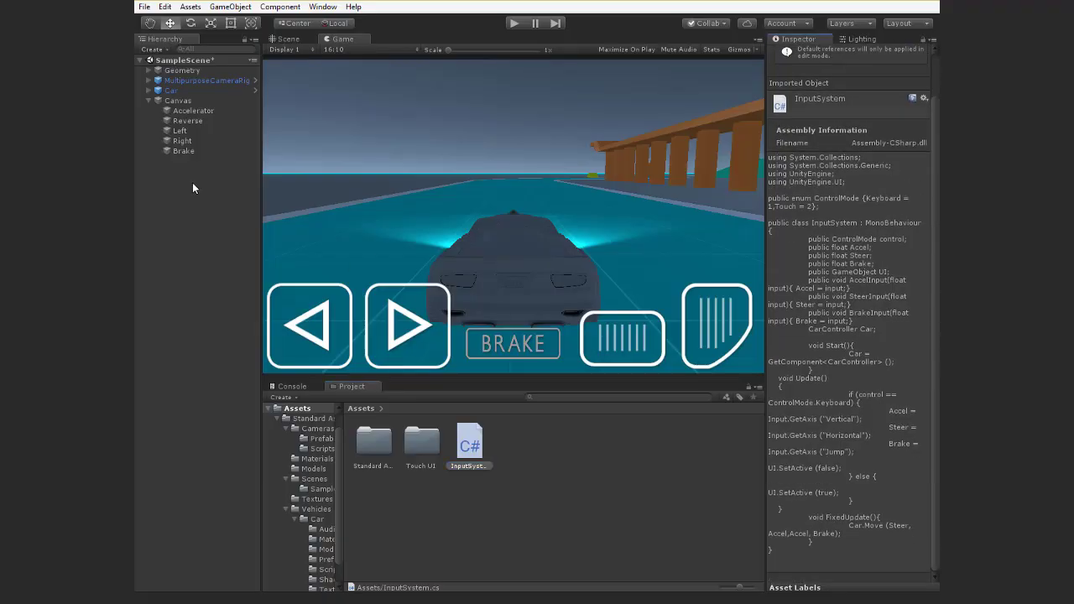
pyautogui.click(179, 101)
# Remove the Car User Control component from the Car.
pyautogui.click(171, 89)
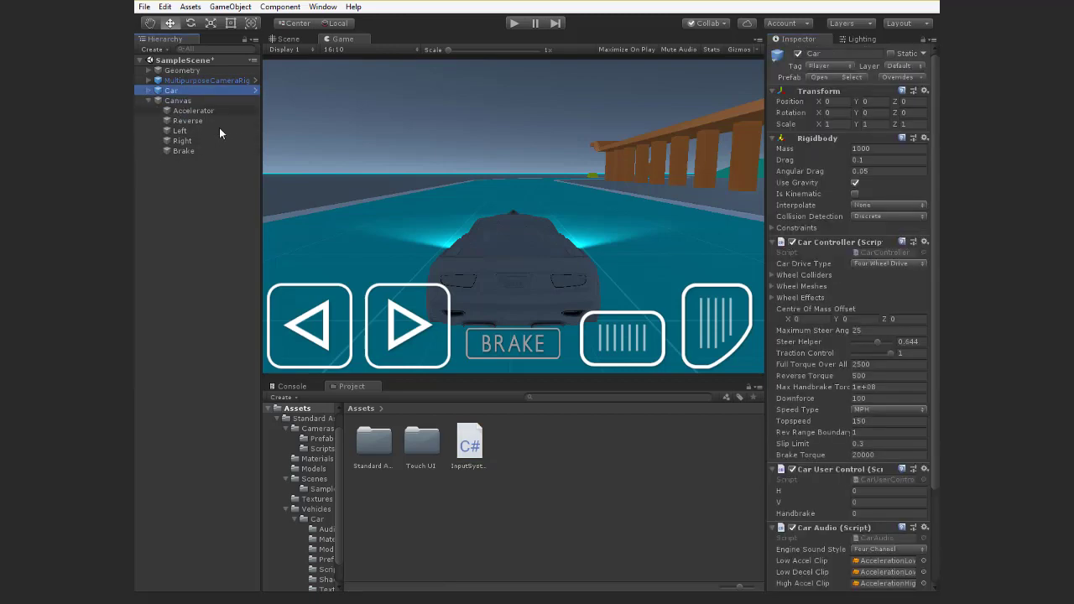
pyautogui.scroll(-5, 890, 377)
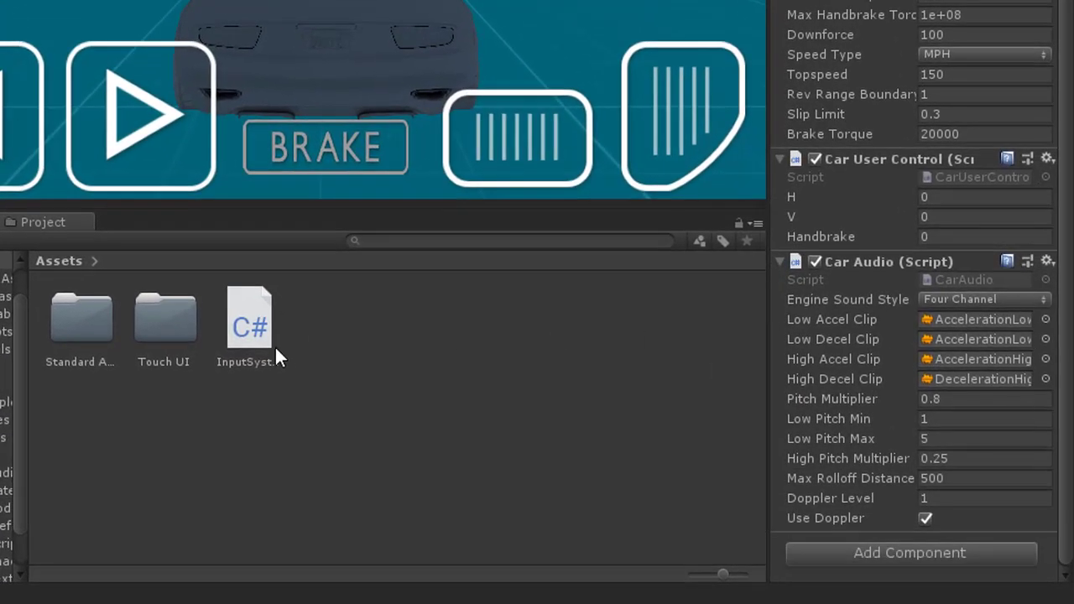
pyautogui.click(1046, 158)
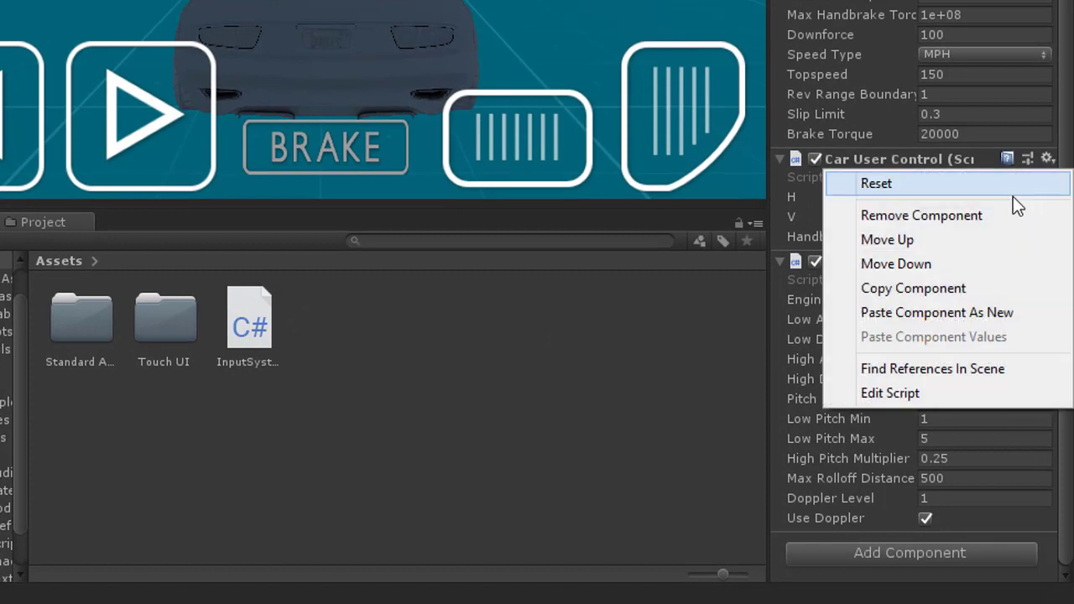
pyautogui.click(970, 223)
# Add the InputSystem script to the Car and set its Control to Keyboard.
pyautogui.moveTo(232, 316)
pyautogui.mouseDown()
pyautogui.moveTo(773, 464)
pyautogui.moveTo(856, 546)
pyautogui.mouseUp()
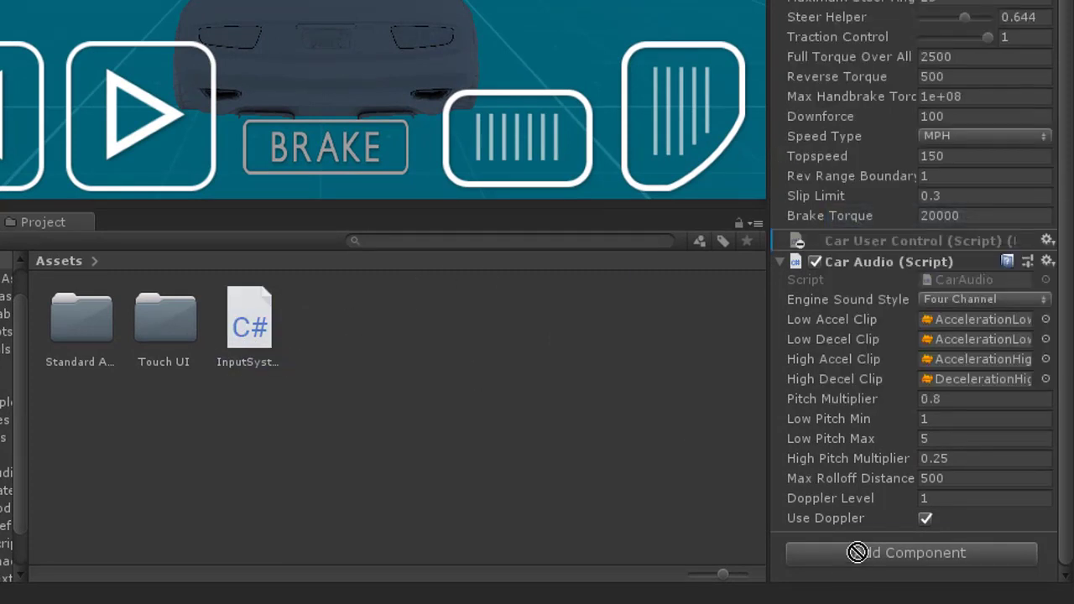
pyautogui.moveTo(275, 341); pyautogui.dragTo(873, 544)
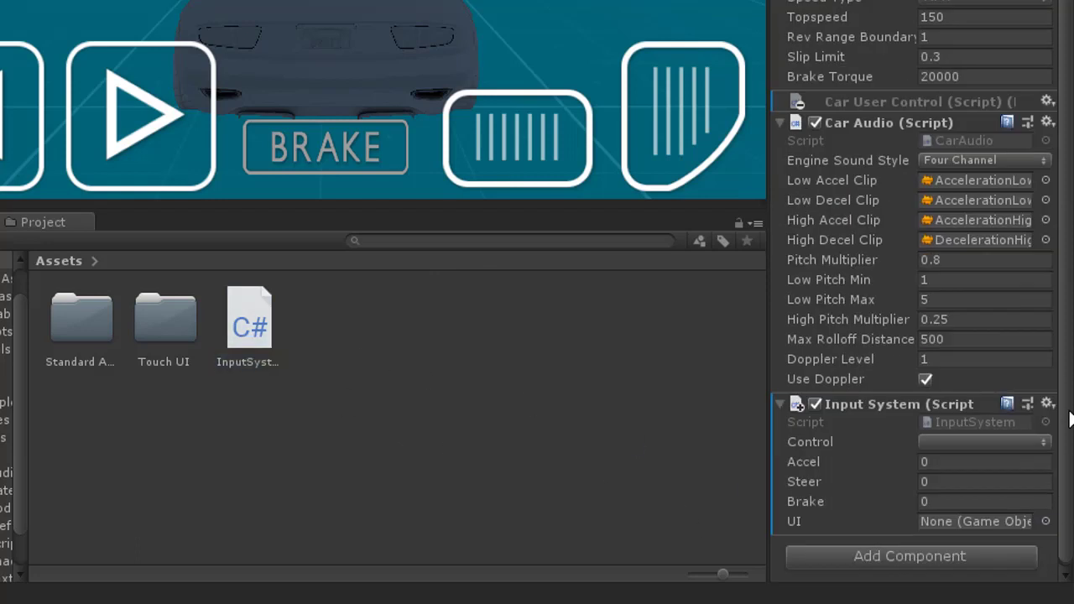
pyautogui.click(960, 442)
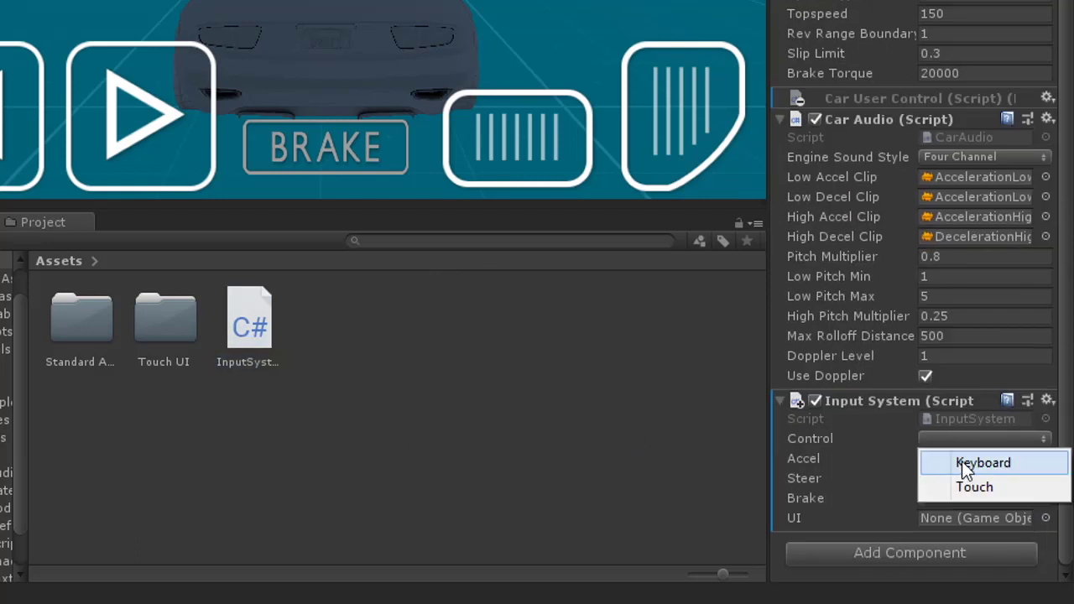
pyautogui.click(962, 463)
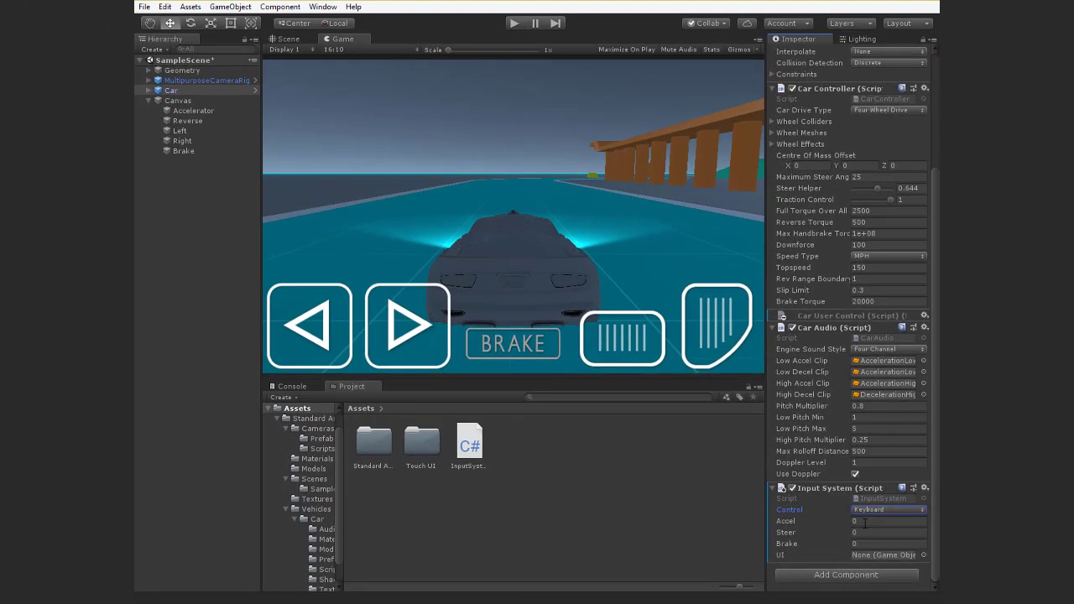
pyautogui.click(873, 522)
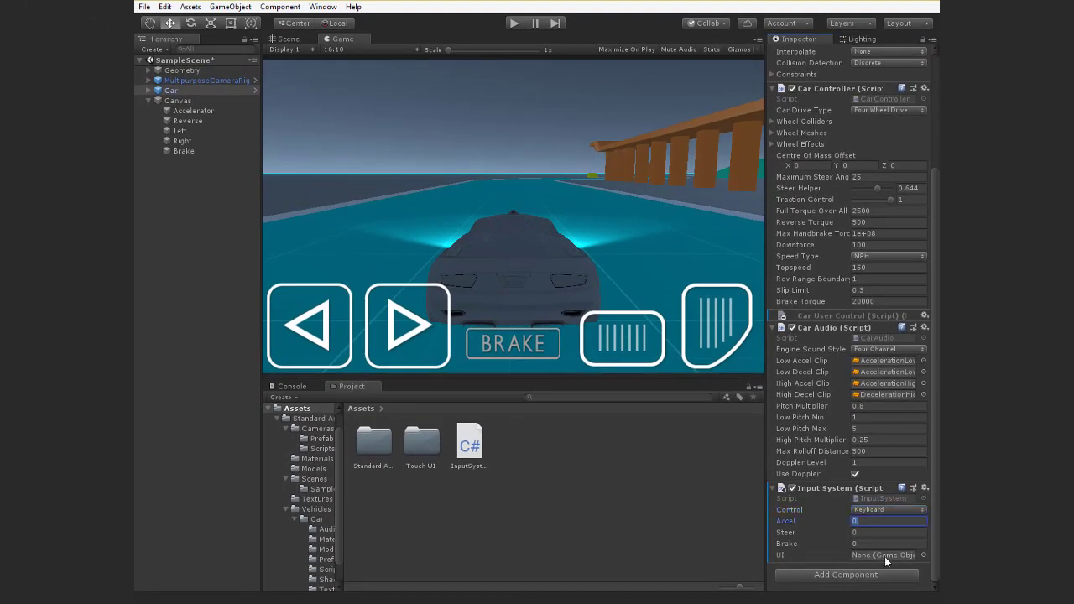
# Create an empty object under Canvas, move the Left, Accelerator, Reverse, Right and Brake buttons into it, and name it UI.
pyautogui.click(167, 101)
pyautogui.click(152, 160)
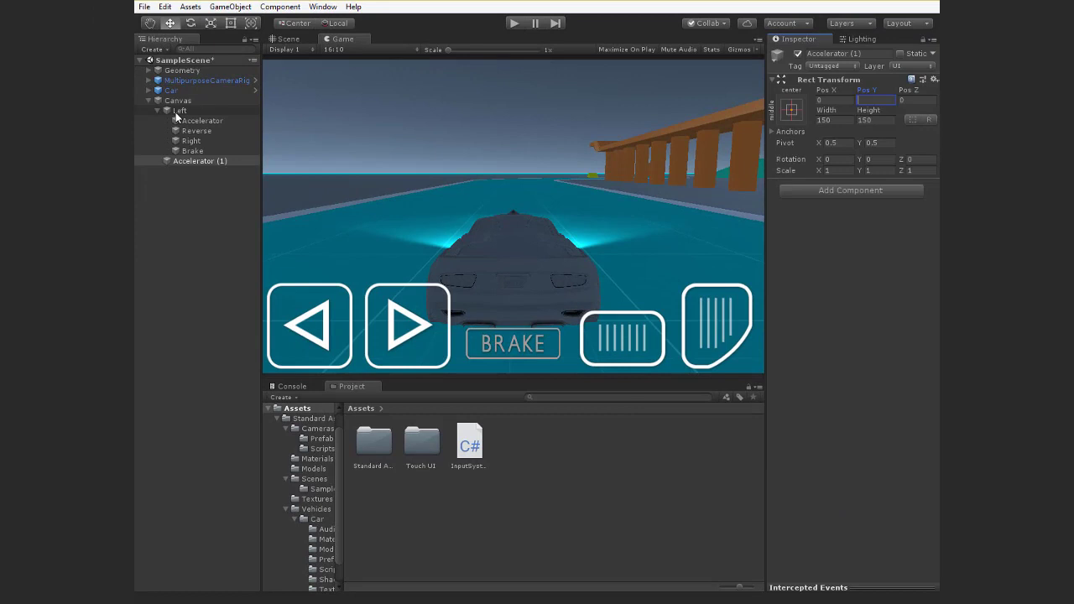
pyautogui.click(179, 111)
pyautogui.keyDown('shift'); pyautogui.click(192, 151); pyautogui.keyUp('shift')
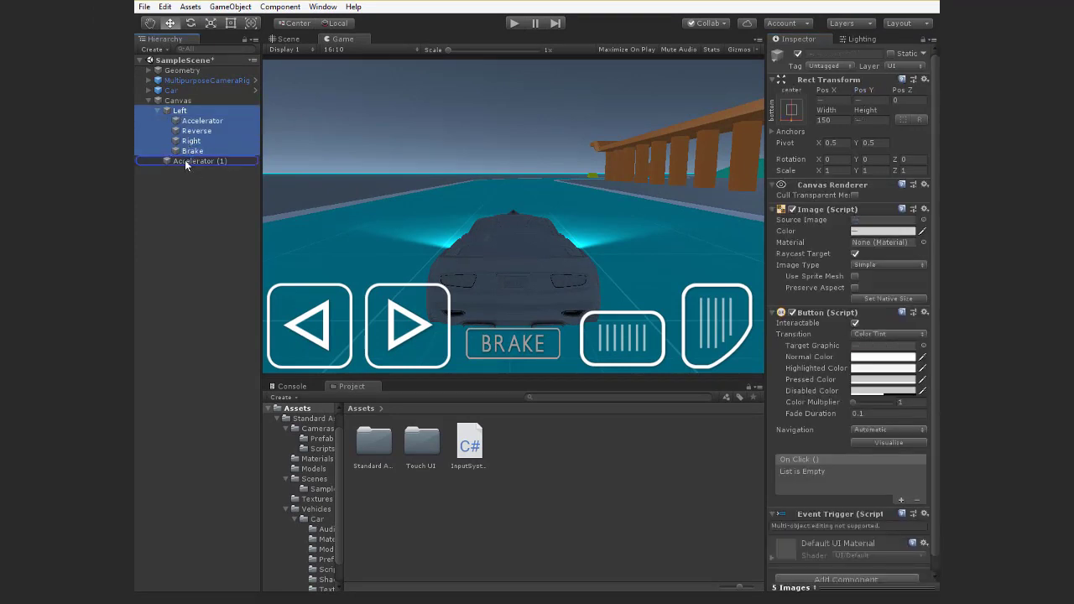
pyautogui.moveTo(185, 159); pyautogui.dragTo(186, 160)
pyautogui.click(197, 110)
pyautogui.click(835, 54)
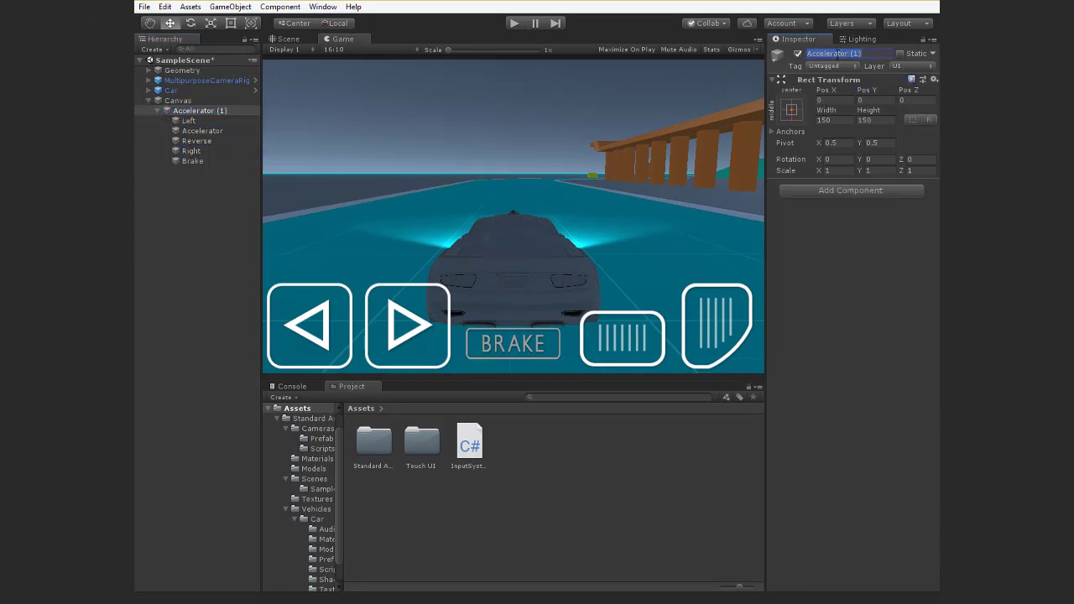
pyautogui.write('UI')
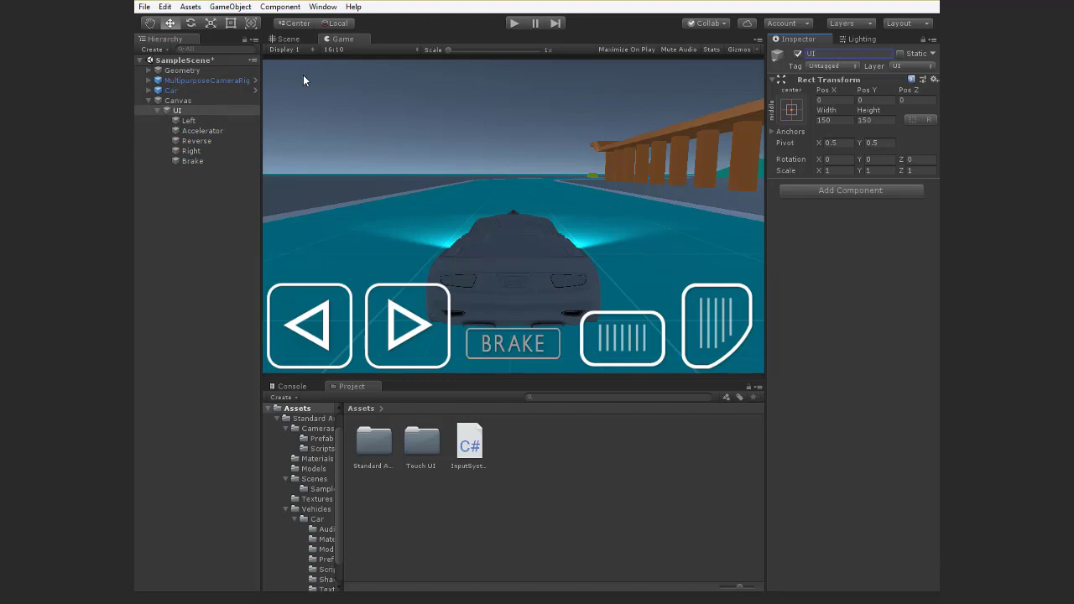
# Move the InputSystem script from Canvas onto the Car and point its UI field at the UI object.
pyautogui.click(195, 100)
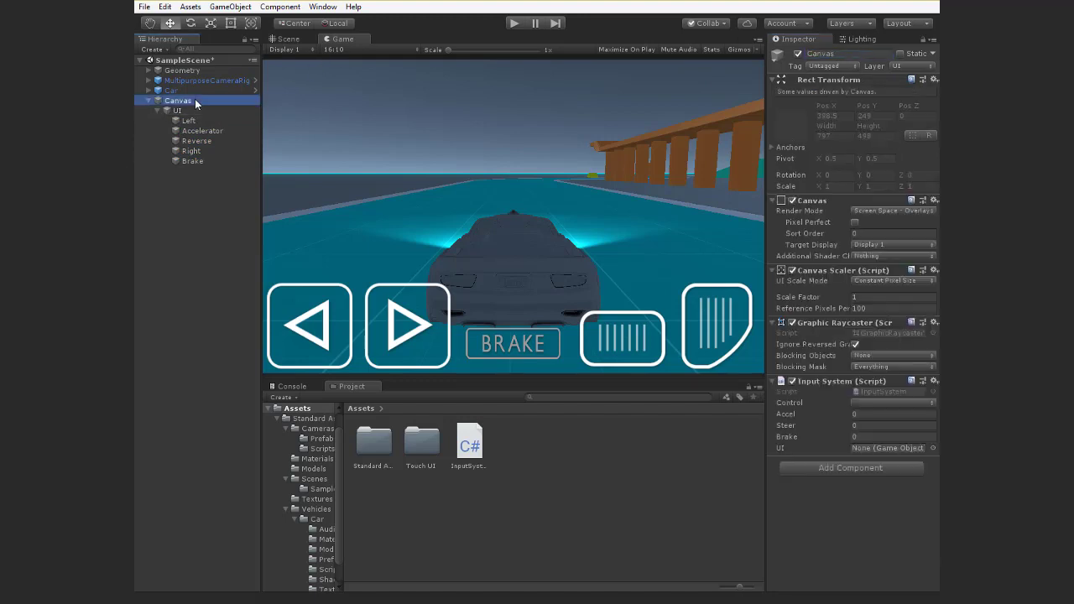
pyautogui.click(934, 381)
pyautogui.click(850, 438)
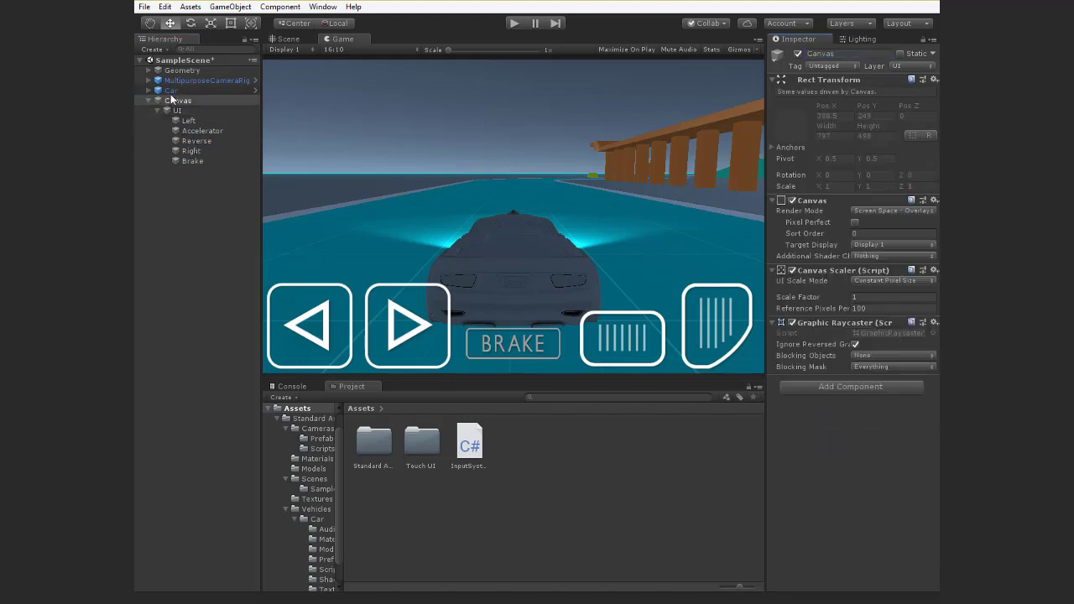
pyautogui.click(171, 92)
pyautogui.moveTo(172, 115); pyautogui.dragTo(866, 550)
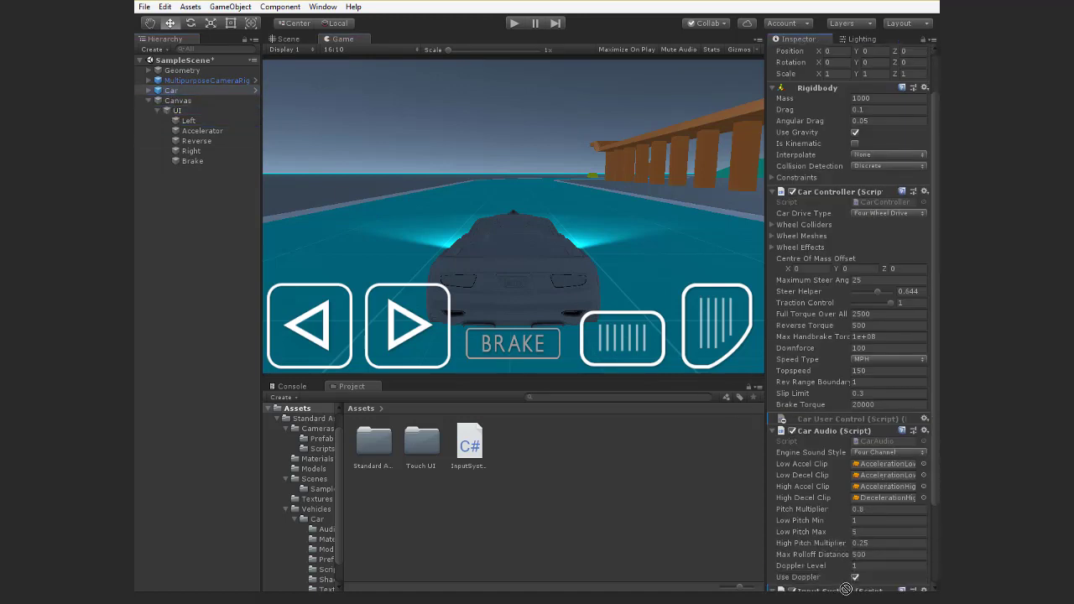
pyautogui.moveTo(850, 586); pyautogui.dragTo(865, 535)
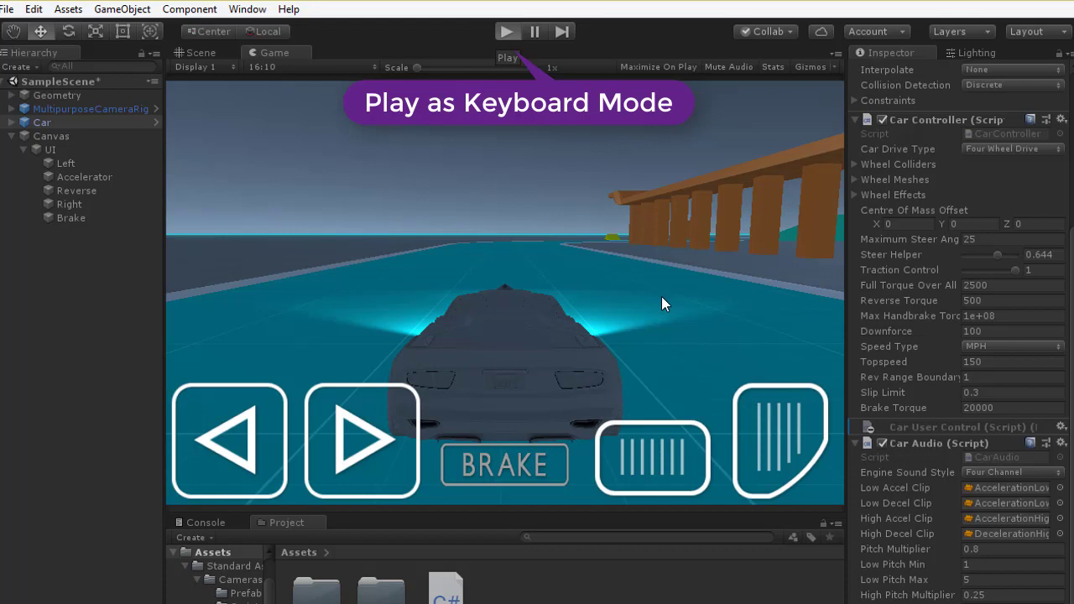
# In Play mode, drive the car with the Up, Right and Down arrow keys, accelerating, turning and reversing.
pyautogui.hotkey('ctrl', 'p')
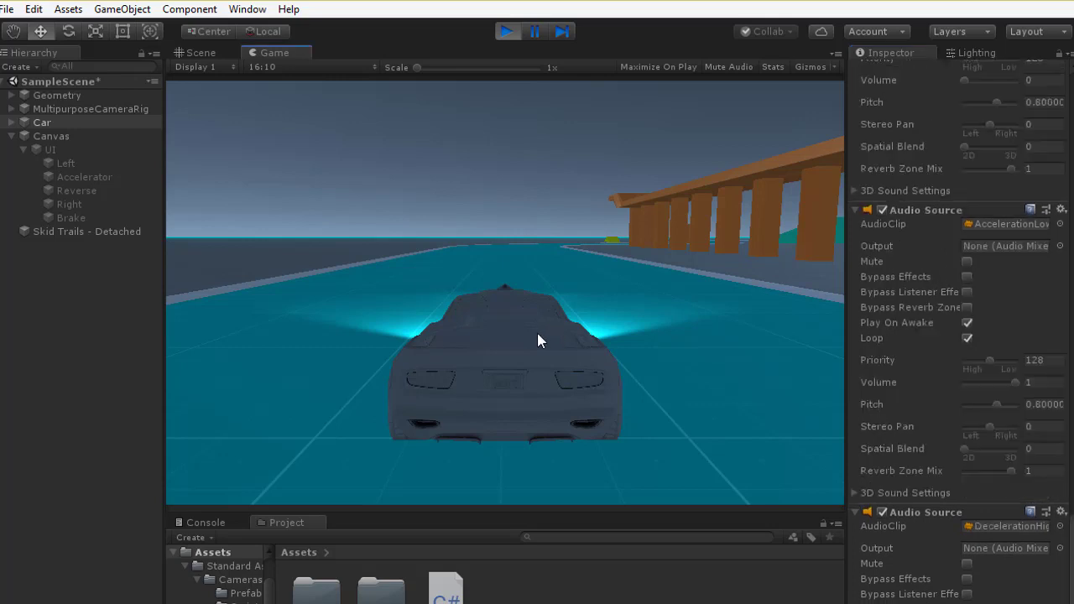
pyautogui.press('Up')
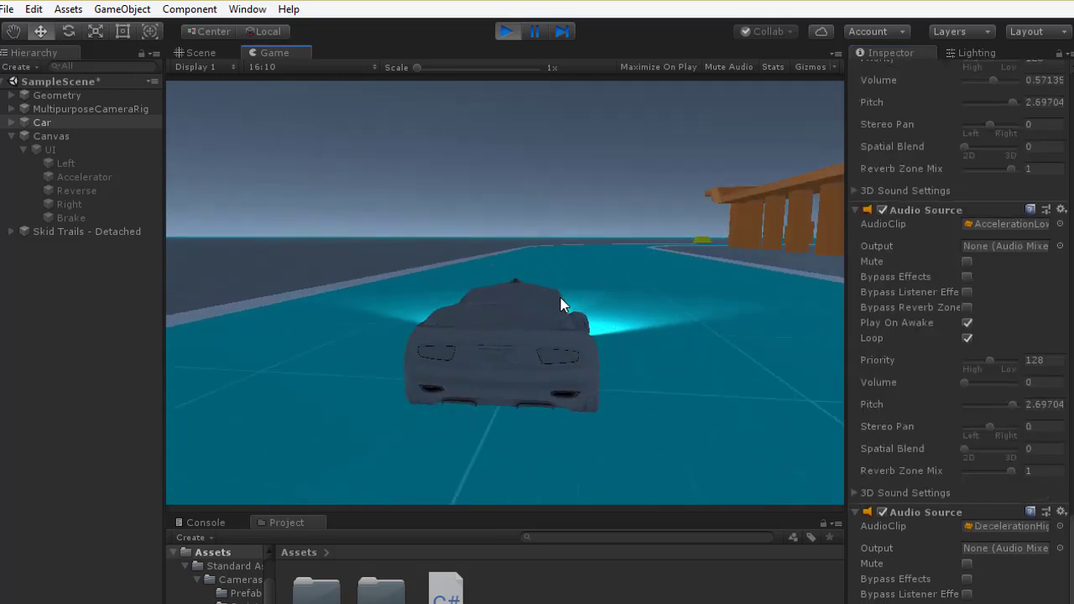
pyautogui.press('Right')
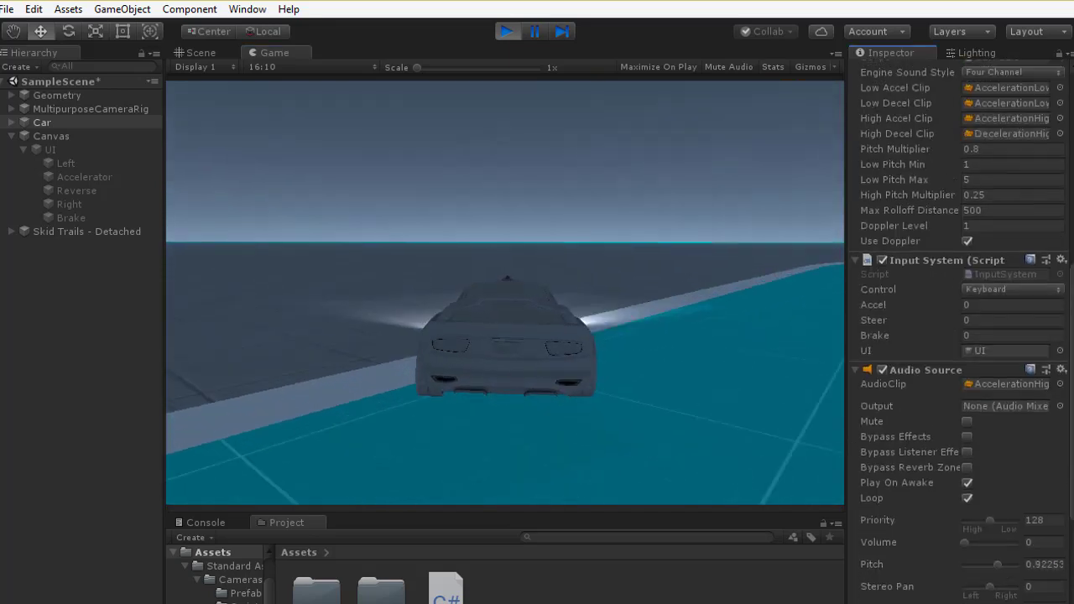
pyautogui.press('Up')
pyautogui.press('Right')
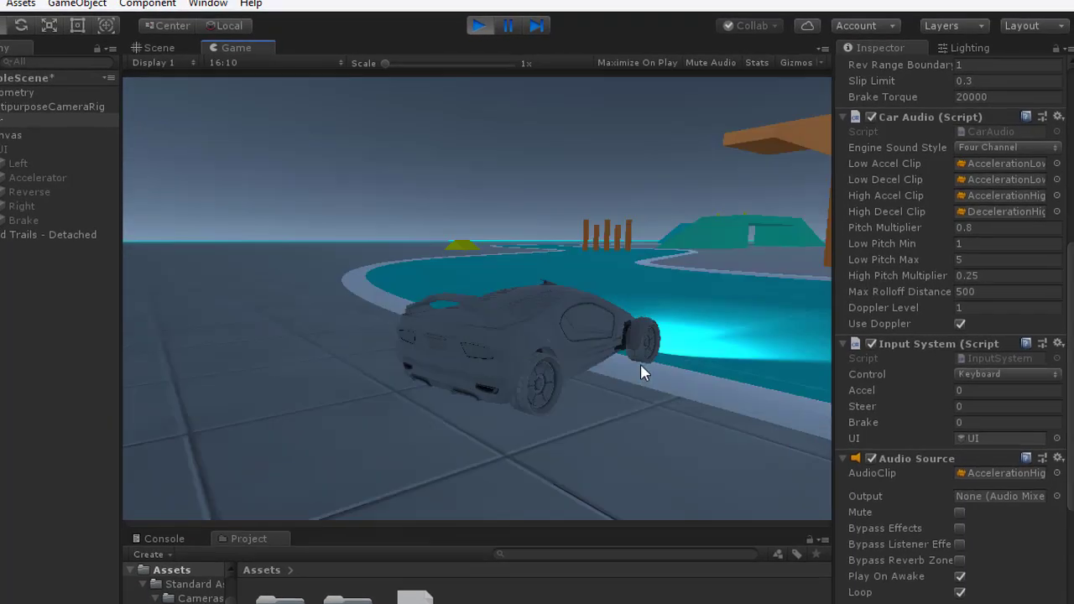
pyautogui.press('Down')
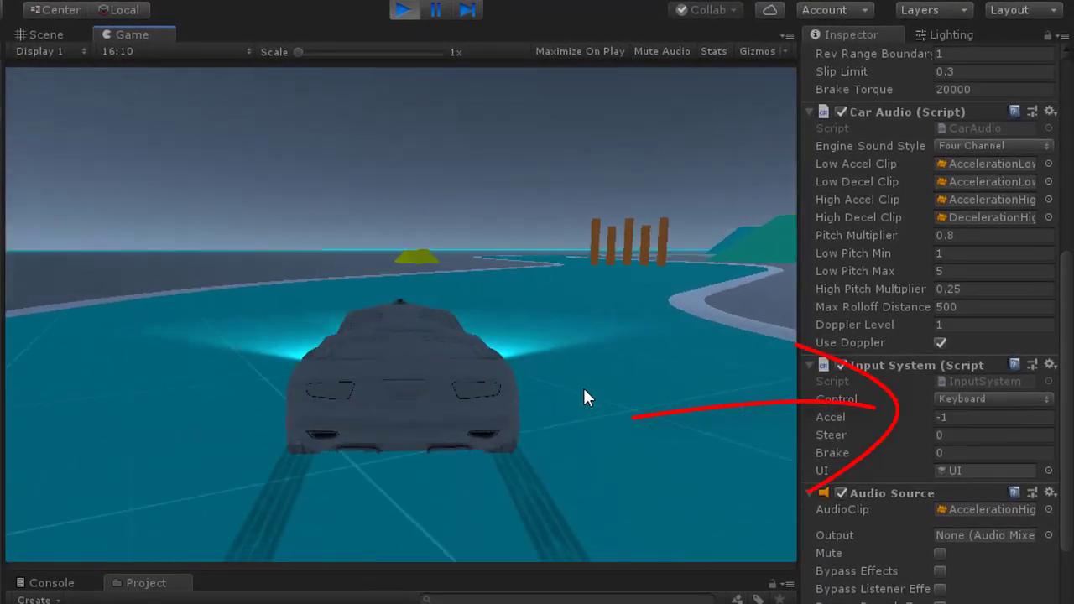
pyautogui.press('Up')
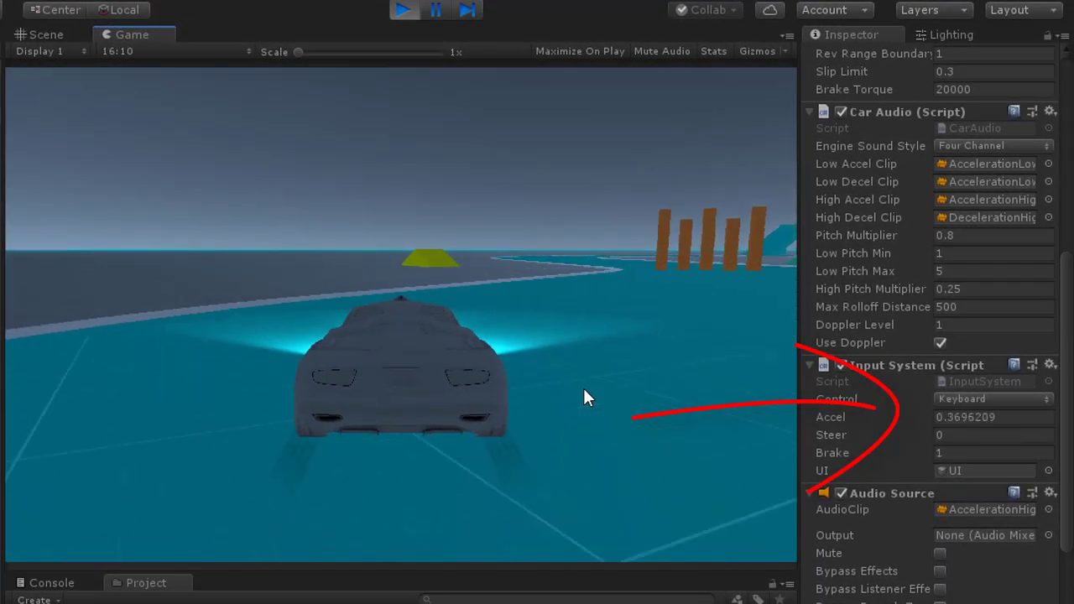
pyautogui.press('Right')
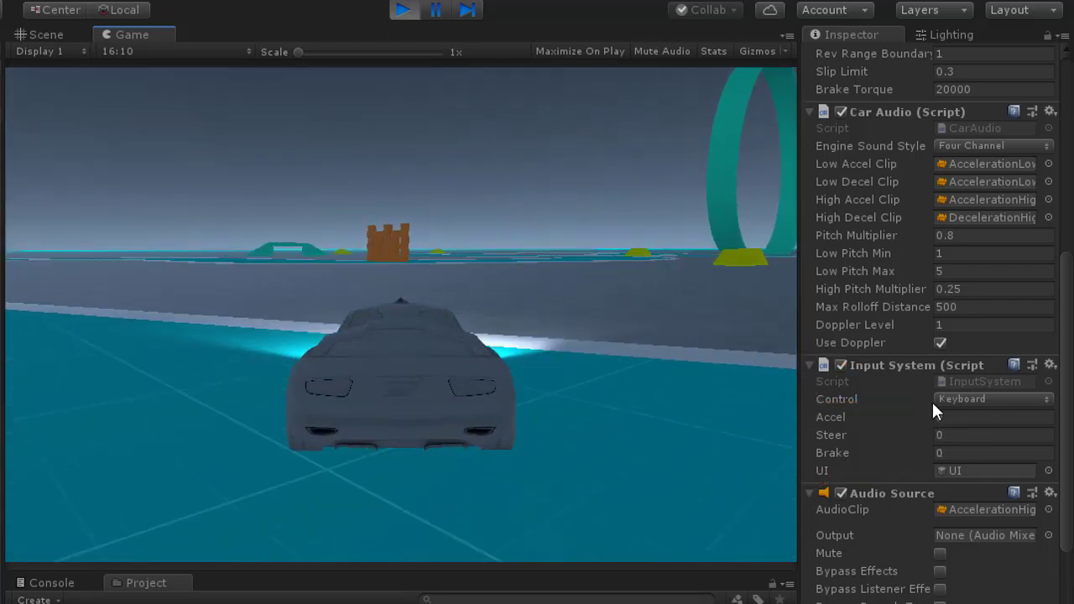
# Stop Play mode and make the Left button's Pointer Enter call the Car's InputSystem.SteerInput with -1.
pyautogui.click(403, 9)
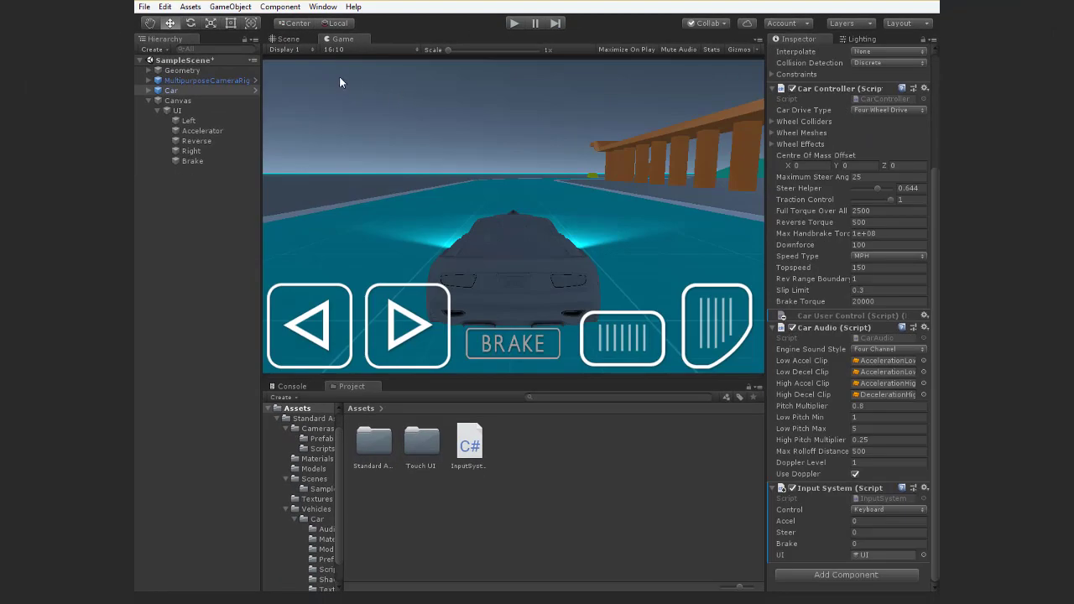
pyautogui.click(172, 101)
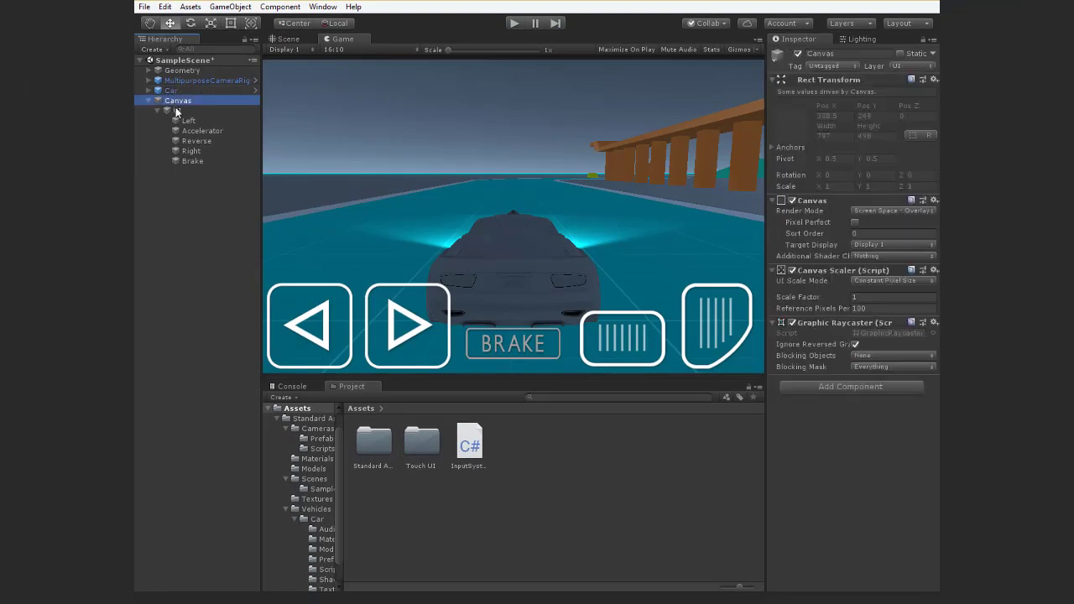
pyautogui.click(188, 120)
pyautogui.scroll(-5, 930, 357)
pyautogui.scroll(-5, 908, 460)
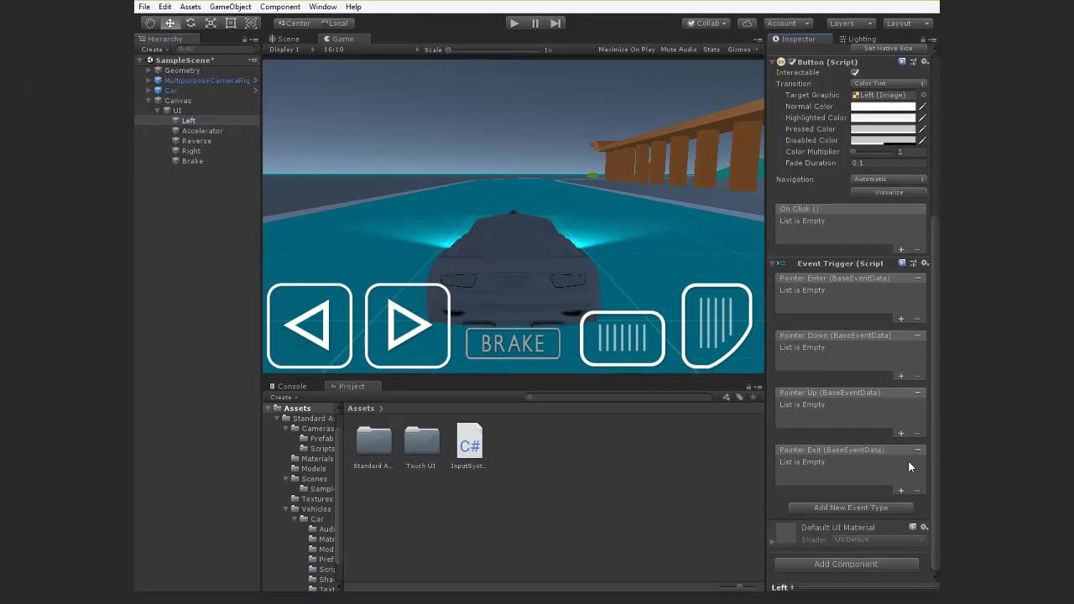
pyautogui.click(901, 320)
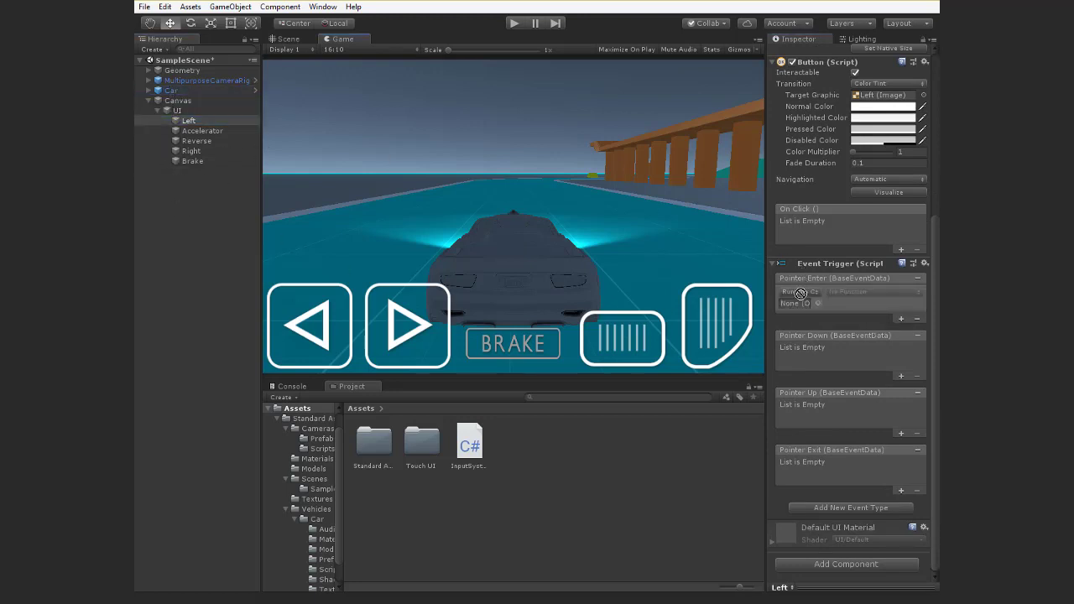
pyautogui.moveTo(176, 92); pyautogui.dragTo(795, 303)
pyautogui.click(867, 292)
pyautogui.moveTo(862, 382)
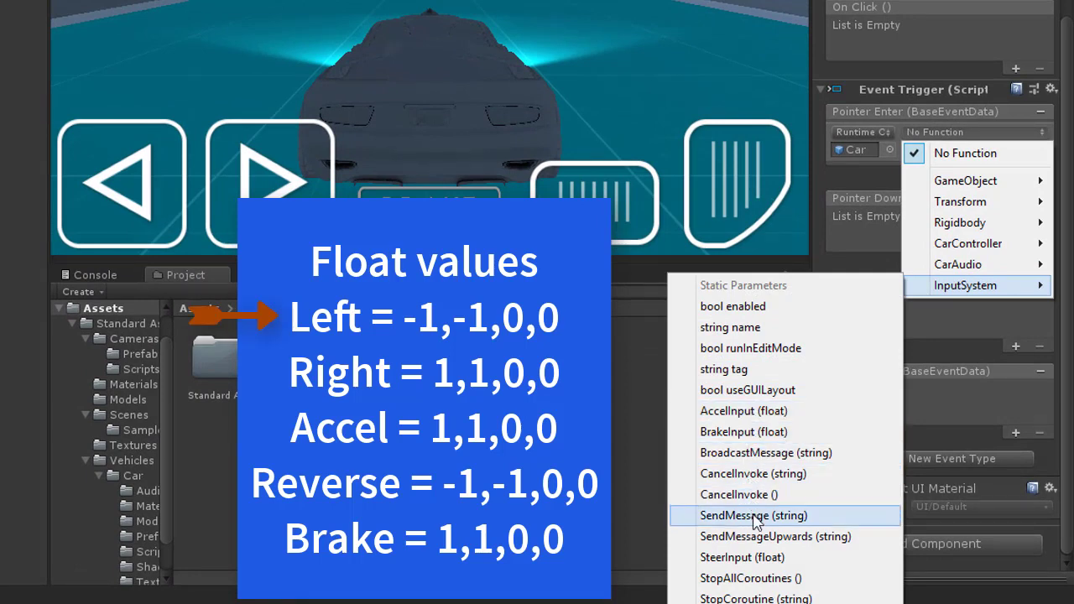
pyautogui.click(743, 557)
pyautogui.click(924, 153)
pyautogui.write('-1')
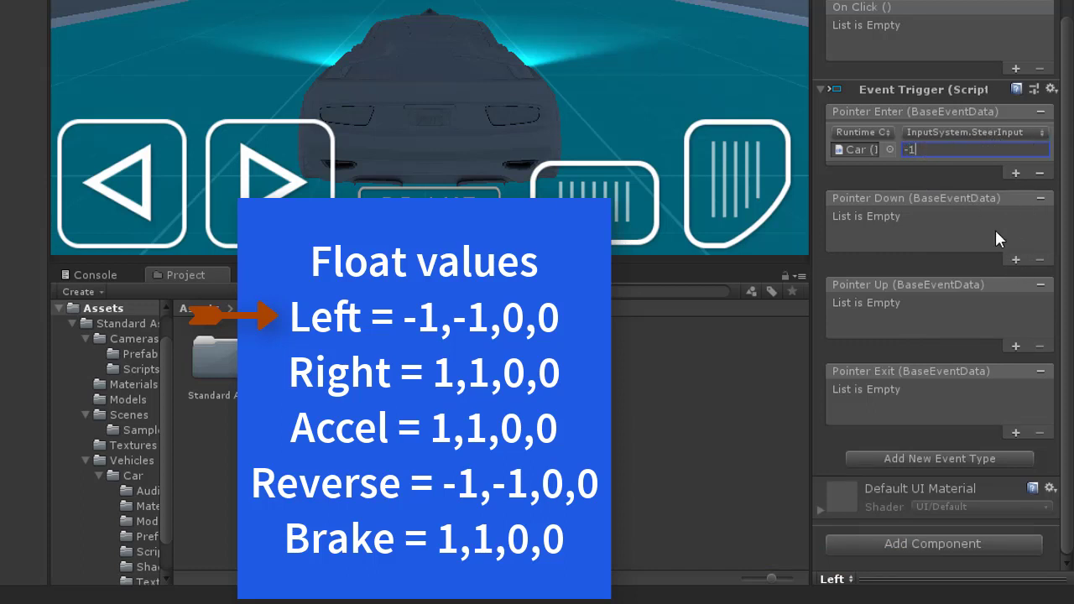
# Add a Pointer Down entry on Left calling the Car's SteerInput with -1.
pyautogui.click(1015, 259)
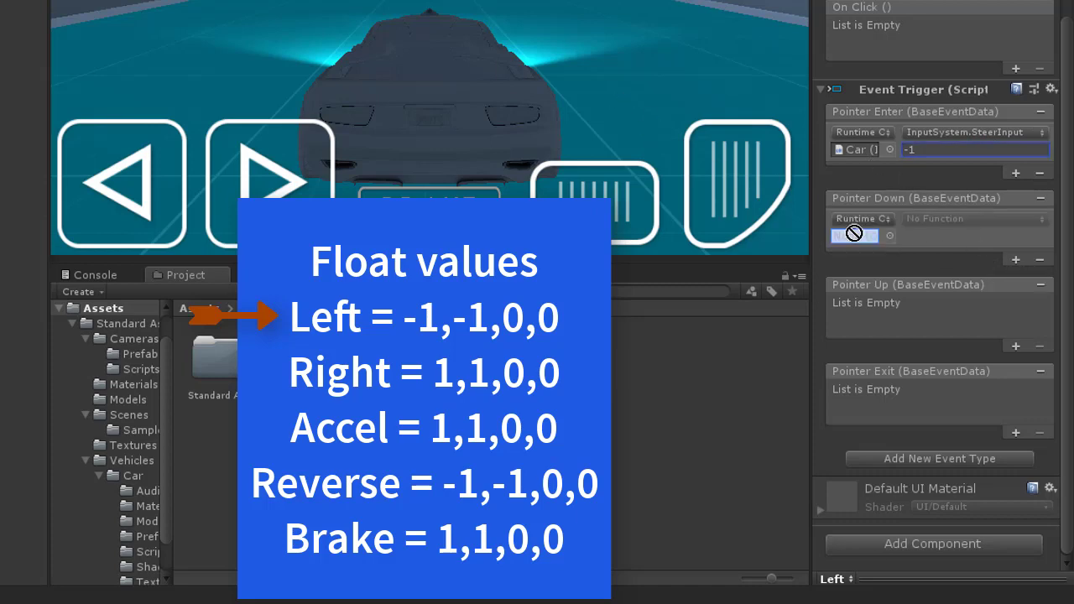
pyautogui.moveTo(627, 103); pyautogui.dragTo(854, 236)
pyautogui.click(925, 215)
pyautogui.moveTo(950, 372)
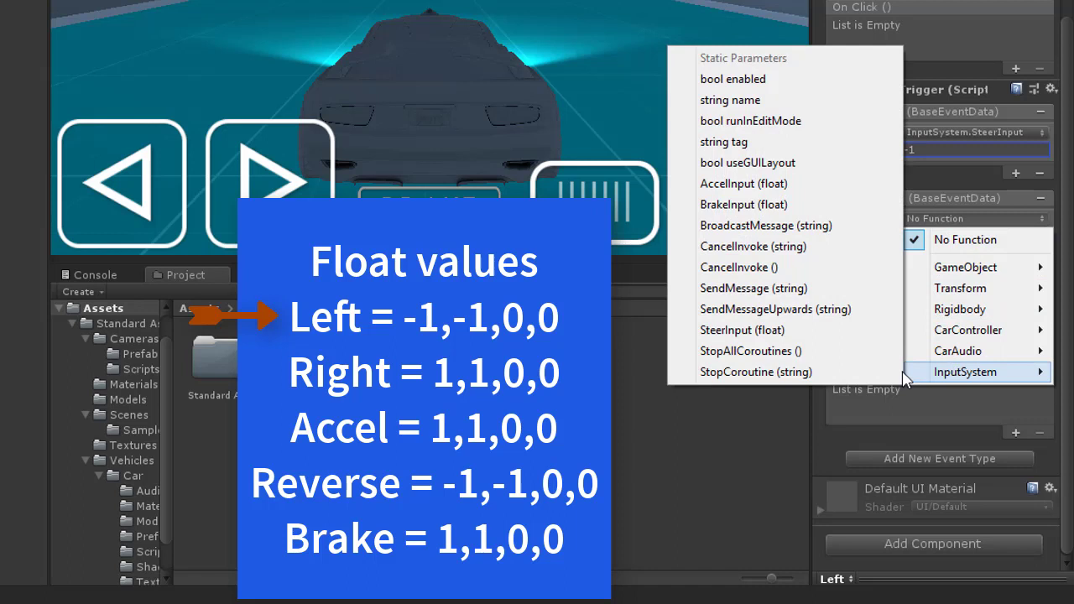
pyautogui.click(760, 333)
pyautogui.click(938, 240)
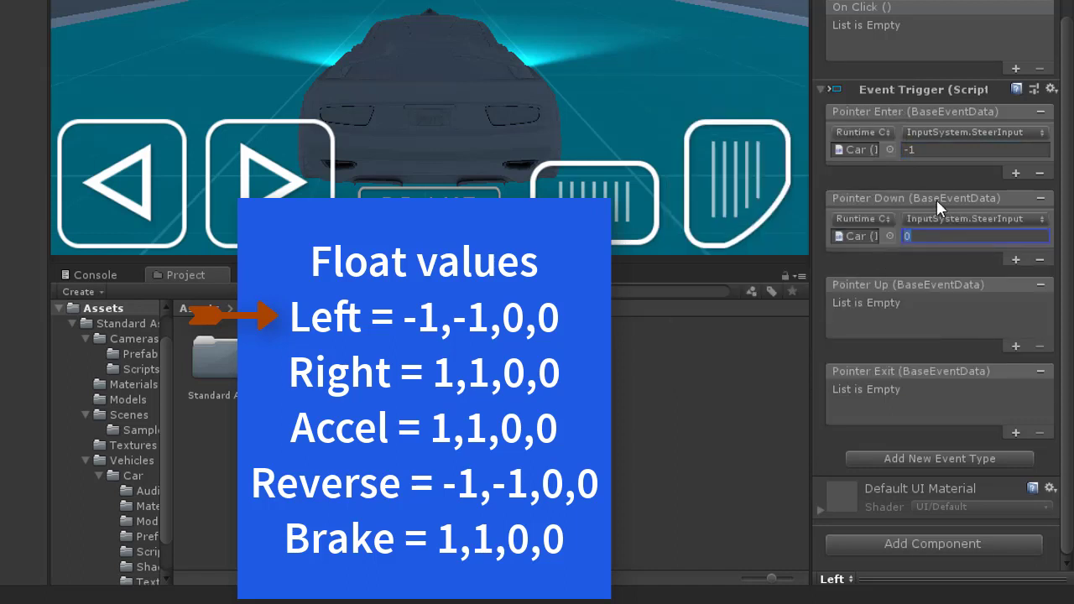
pyautogui.write('-1')
# Add Pointer Up and Pointer Exit entries on Left calling the Car's SteerInput with 0.
pyautogui.click(1015, 344)
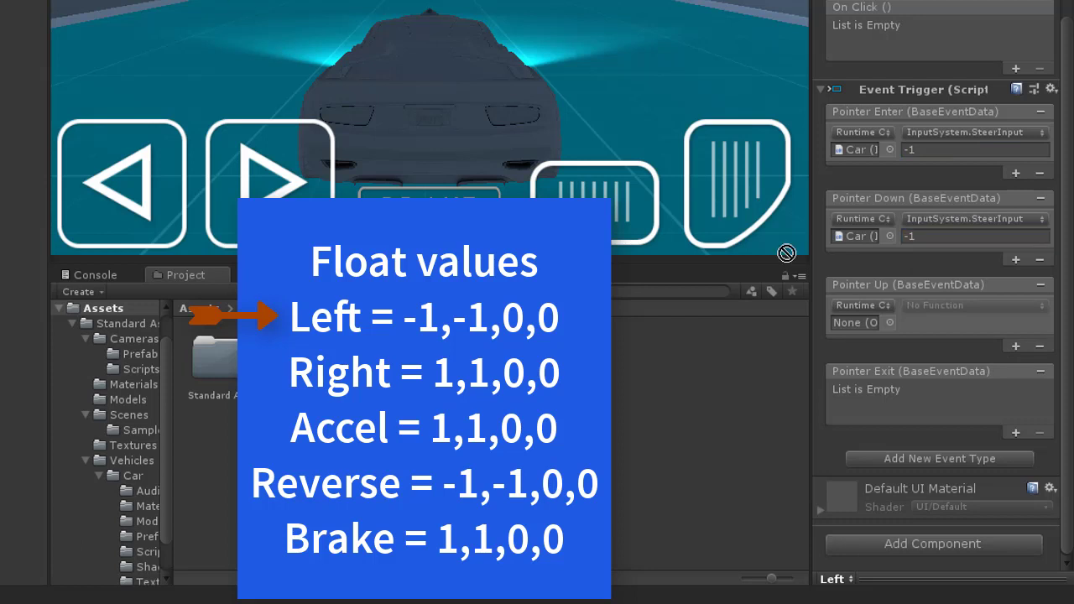
pyautogui.moveTo(789, 250); pyautogui.dragTo(855, 329)
pyautogui.click(1016, 433)
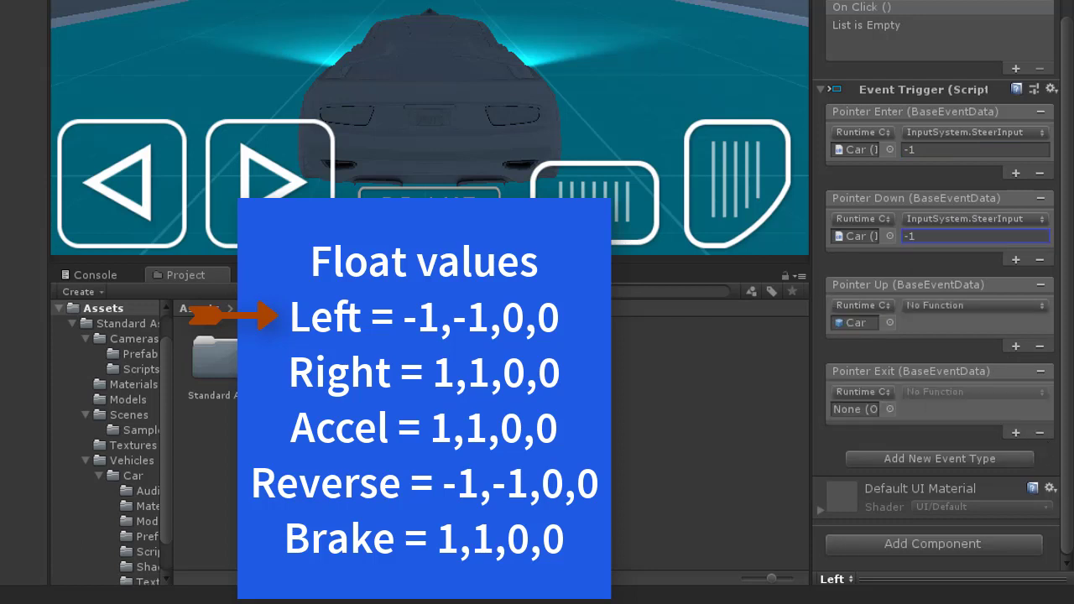
pyautogui.moveTo(789, 250); pyautogui.dragTo(854, 409)
pyautogui.click(916, 311)
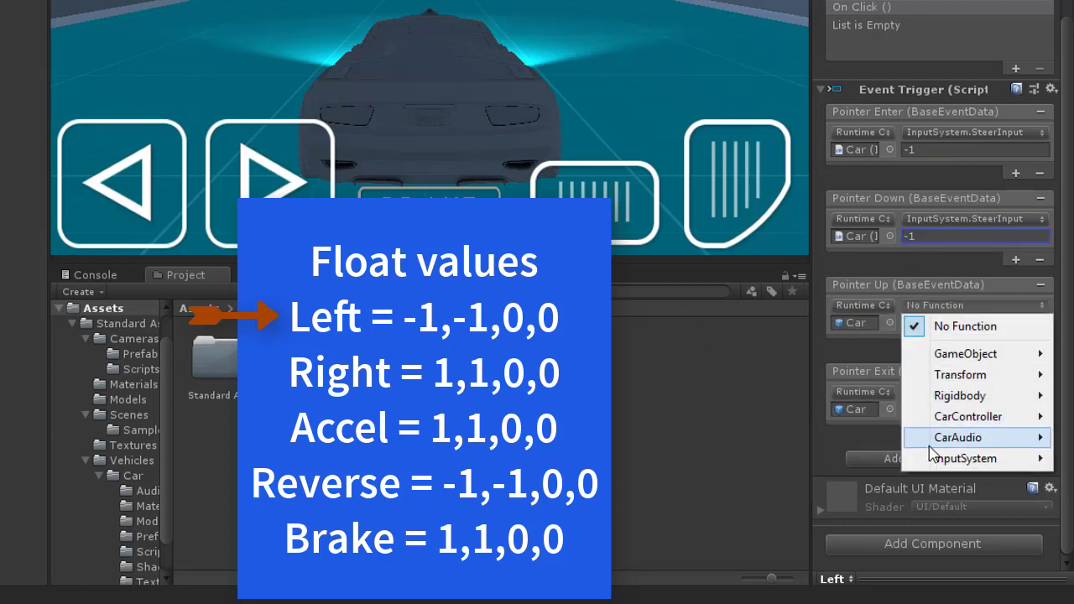
pyautogui.moveTo(982, 509)
pyautogui.click(807, 417)
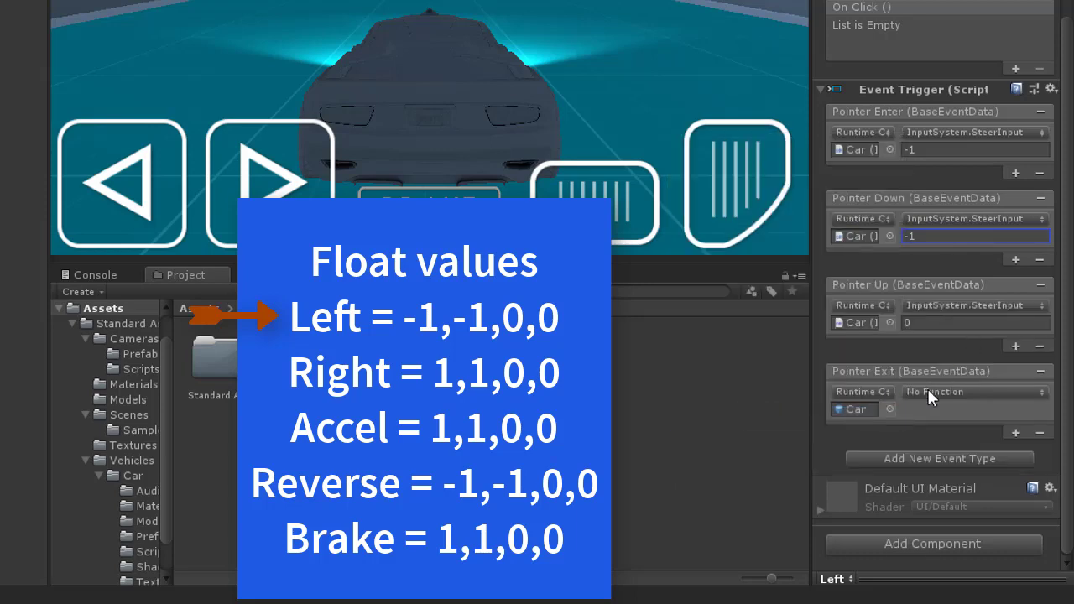
pyautogui.click(974, 392)
pyautogui.moveTo(881, 574)
pyautogui.click(818, 502)
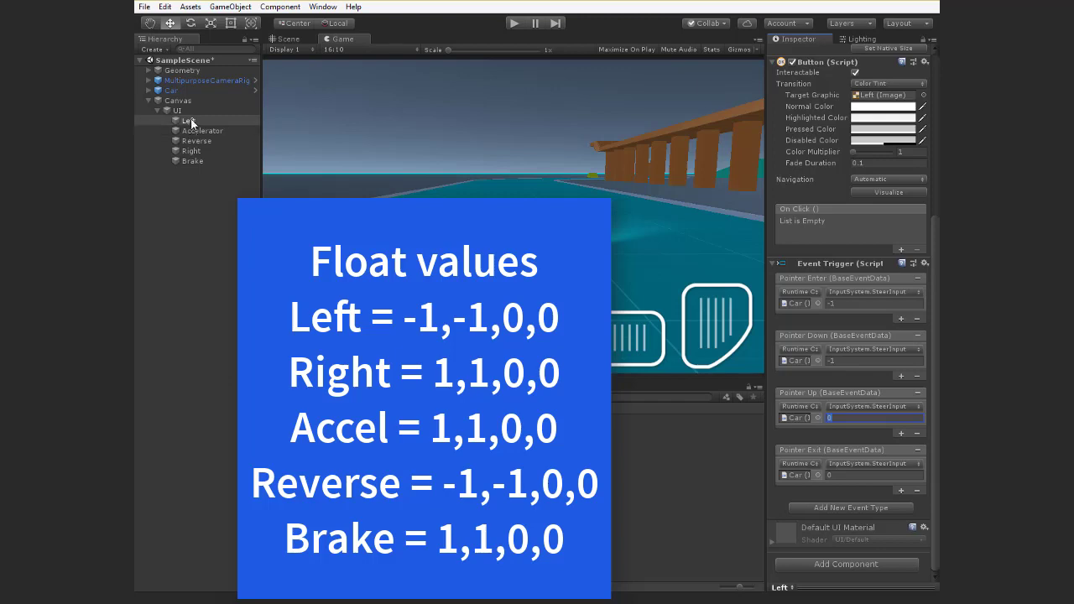
# Copy the Left button's Event Trigger onto Right, changing its Pointer Enter and Down values to 1.
pyautogui.click(190, 123)
pyautogui.click(926, 265)
pyautogui.click(818, 361)
pyautogui.moveTo(192, 152); pyautogui.dragTo(190, 130)
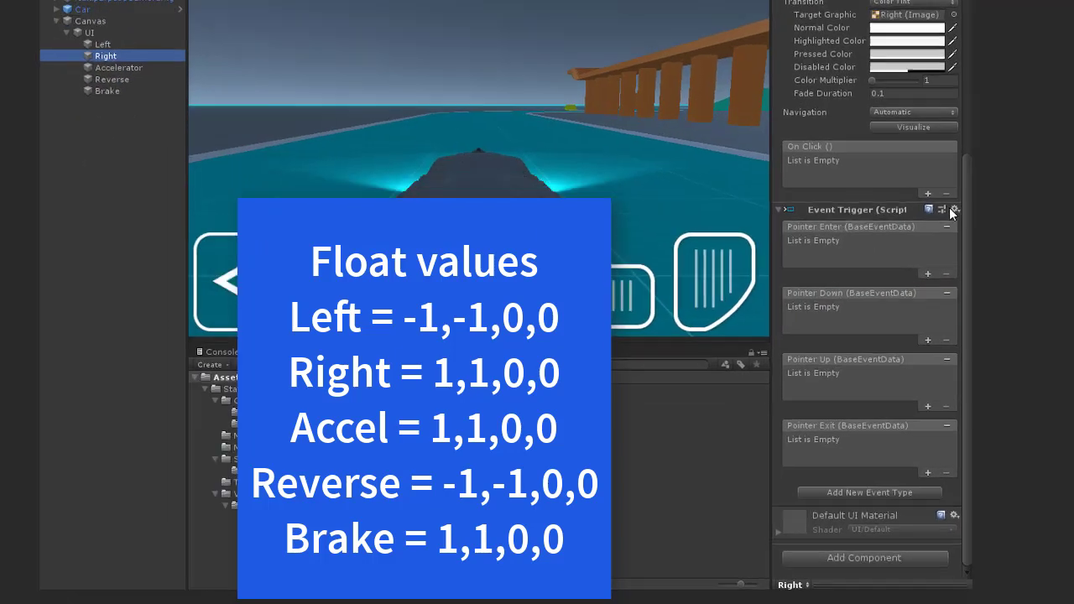
pyautogui.click(925, 263)
pyautogui.click(931, 258)
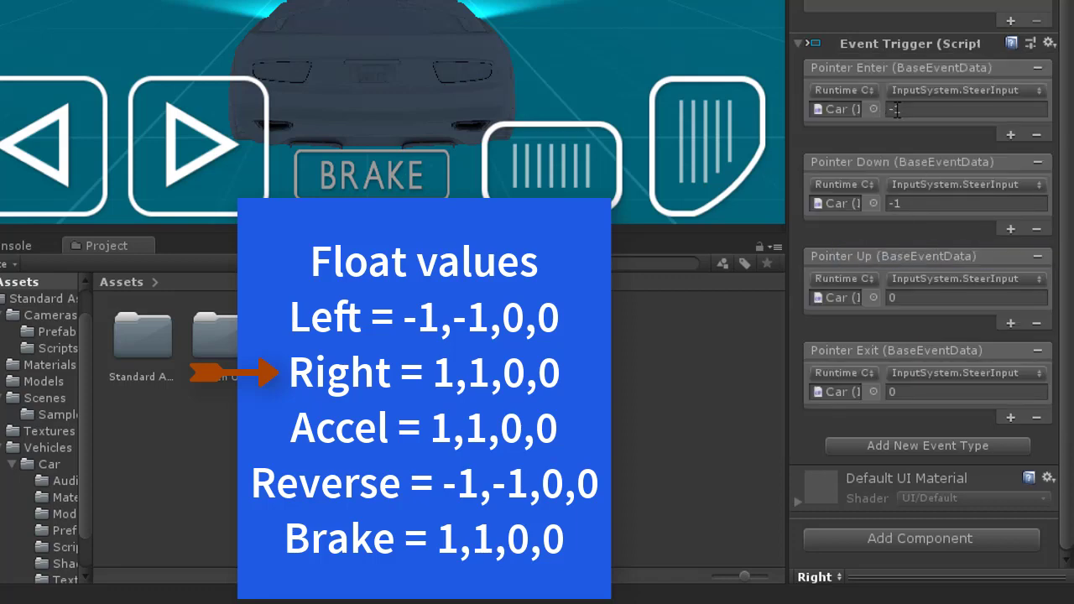
pyautogui.doubleClick(896, 110)
pyautogui.write('1')
pyautogui.doubleClick(897, 204)
pyautogui.write('1')
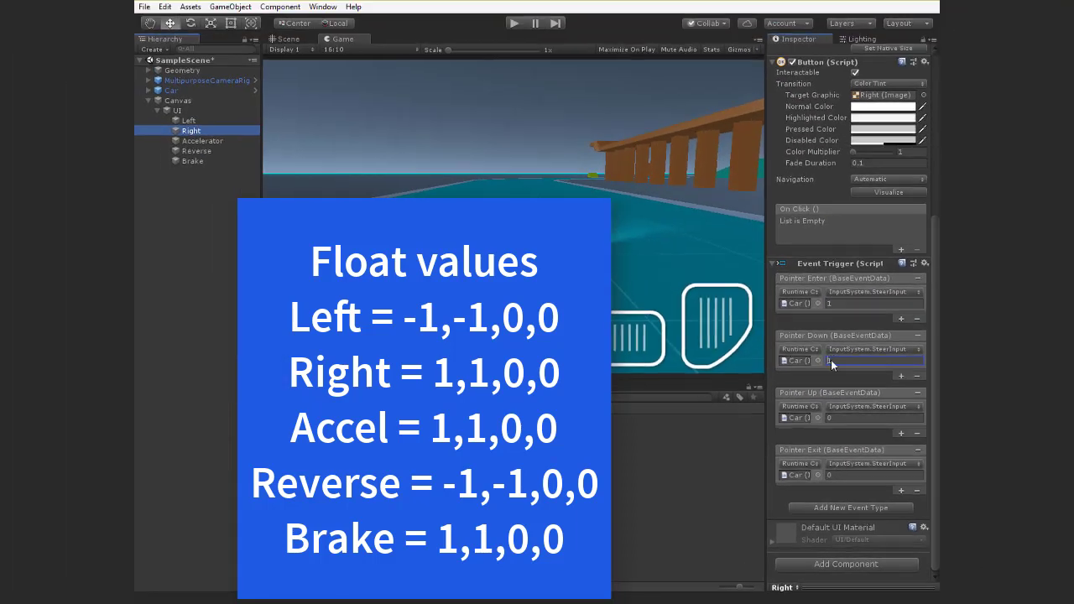
# Add Pointer Enter, Down, Up and Exit entries to the Accelerator button, each targeting the Car.
pyautogui.click(202, 141)
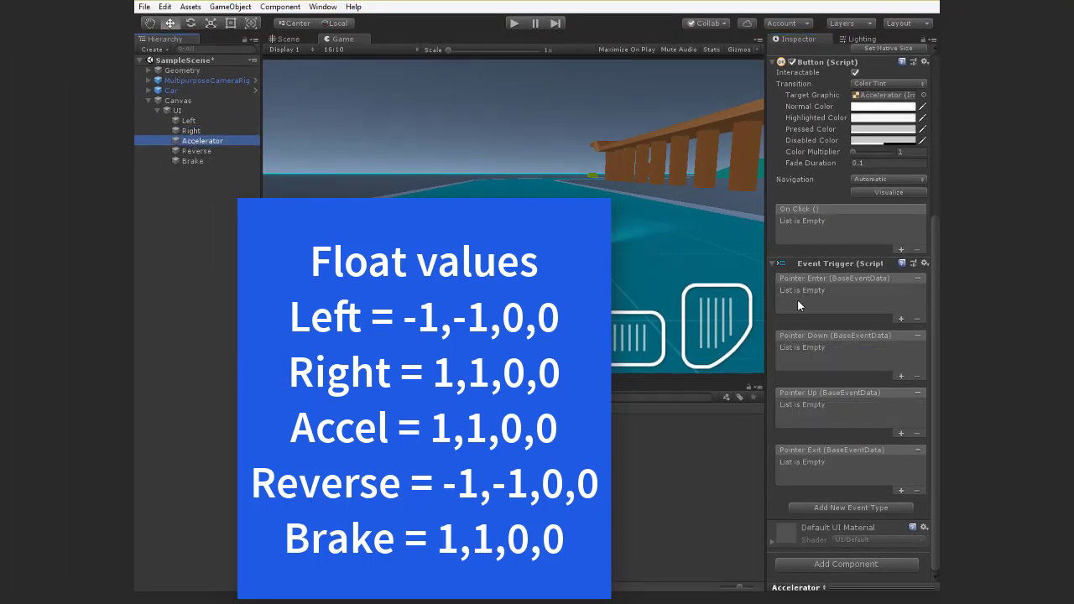
pyautogui.click(899, 319)
pyautogui.click(902, 376)
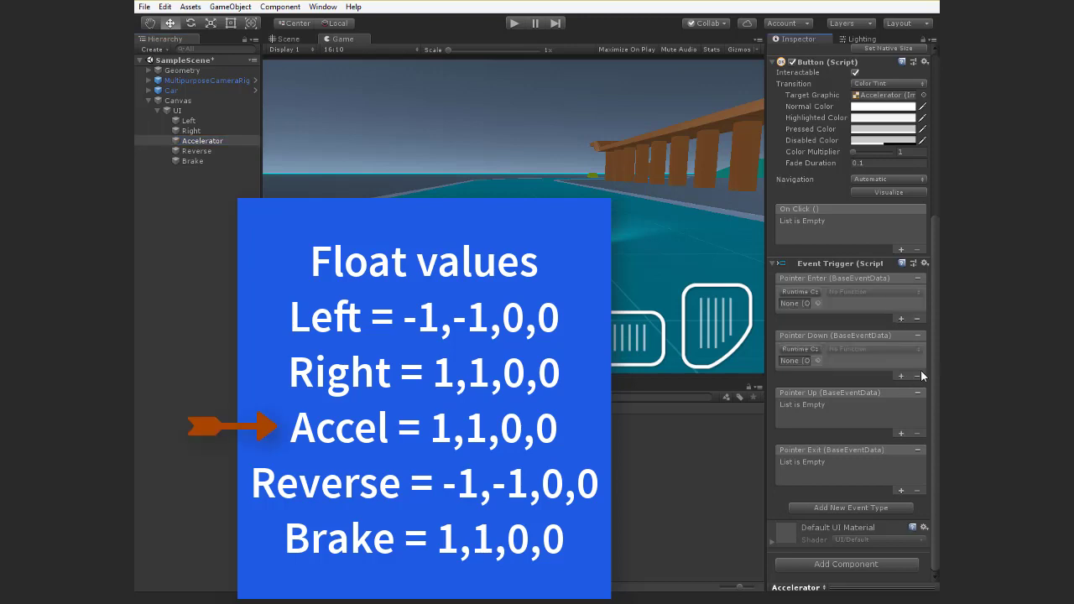
pyautogui.click(901, 434)
pyautogui.click(902, 493)
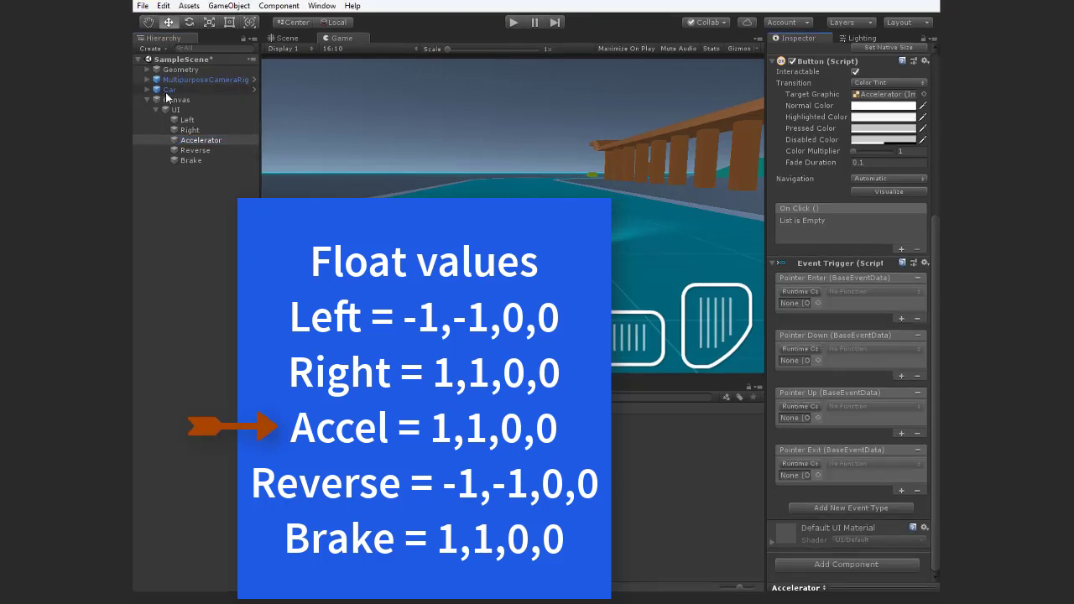
pyautogui.moveTo(172, 90); pyautogui.dragTo(789, 303)
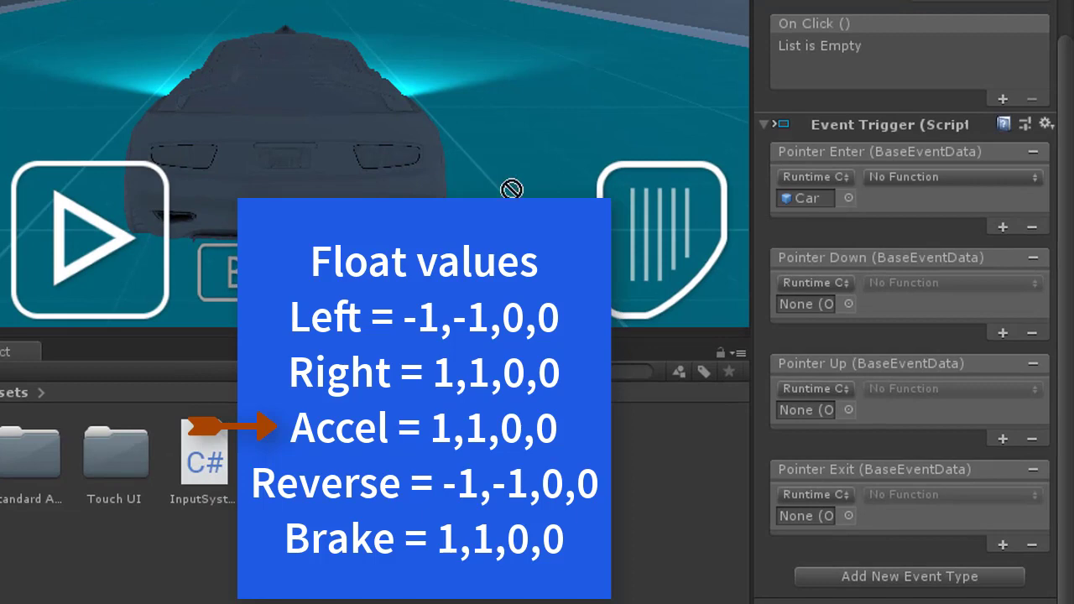
pyautogui.moveTo(512, 188); pyautogui.dragTo(804, 304)
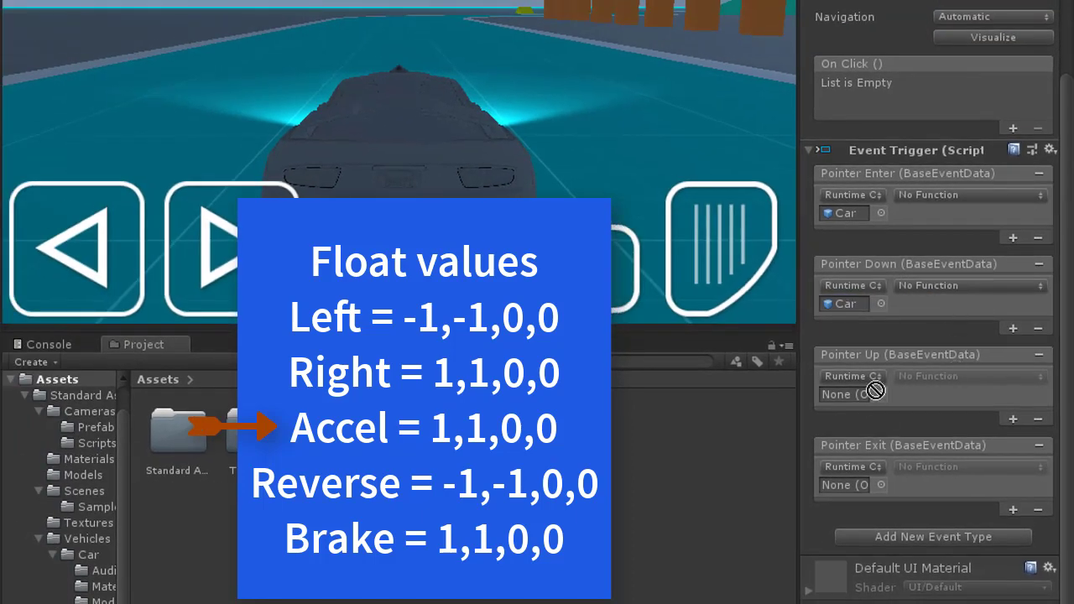
pyautogui.moveTo(365, 96); pyautogui.dragTo(844, 394)
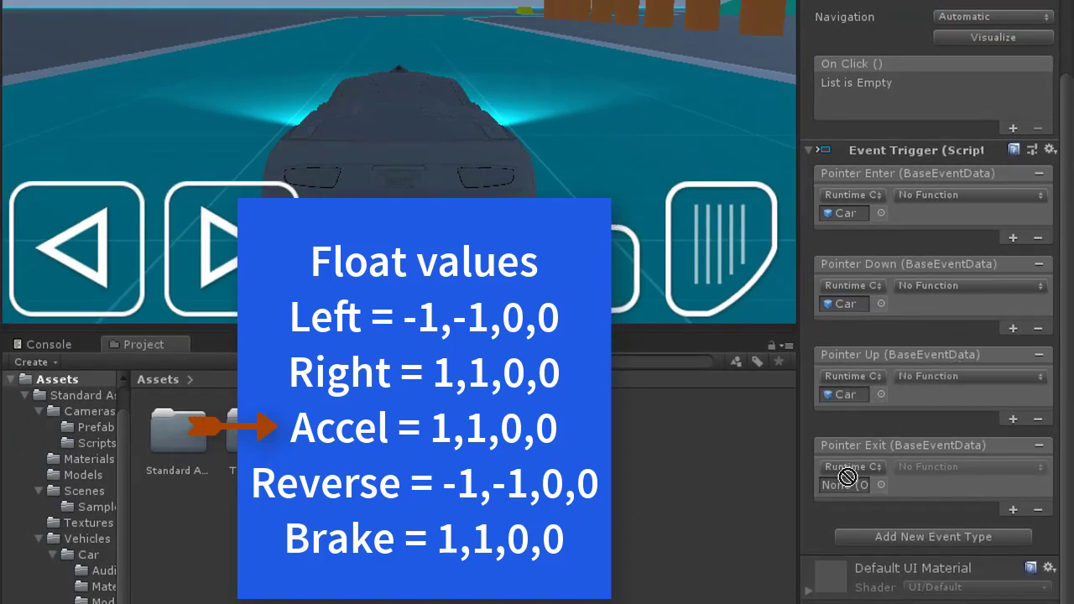
pyautogui.moveTo(822, 440); pyautogui.dragTo(843, 485)
# Set all four Accelerator events to InputSystem.AccelInput with values 1, 1, 0, 0.
pyautogui.click(935, 197)
pyautogui.moveTo(956, 355)
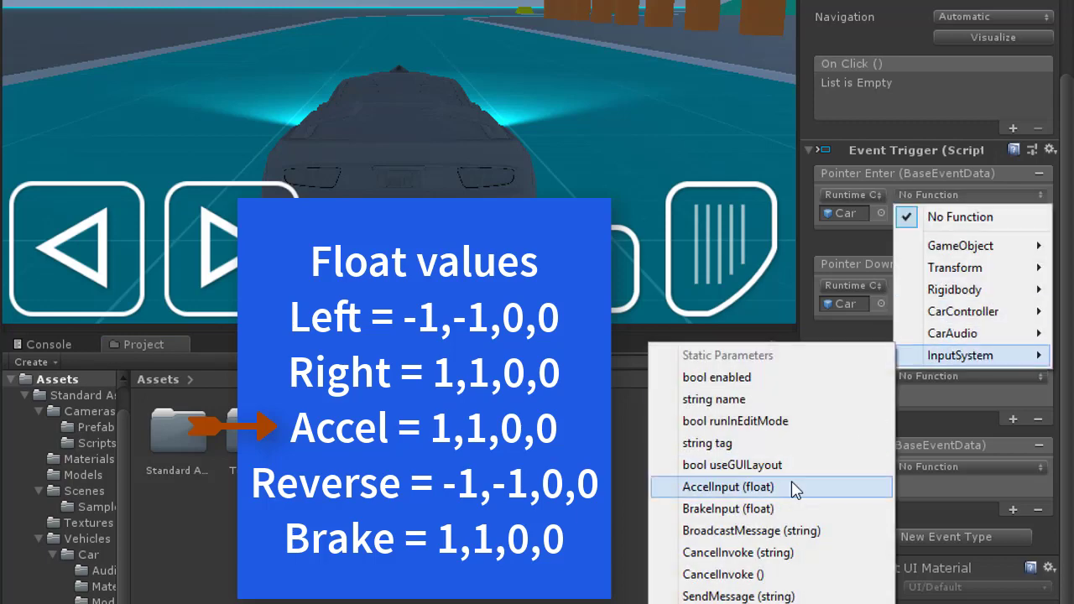
pyautogui.click(727, 487)
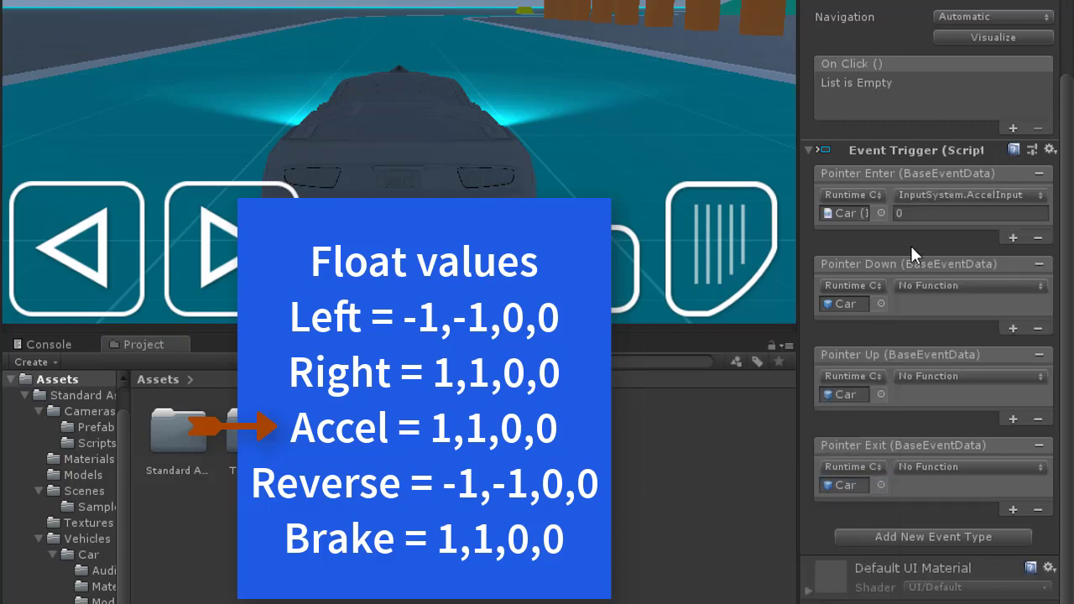
pyautogui.click(941, 215)
pyautogui.write('1')
pyautogui.click(912, 286)
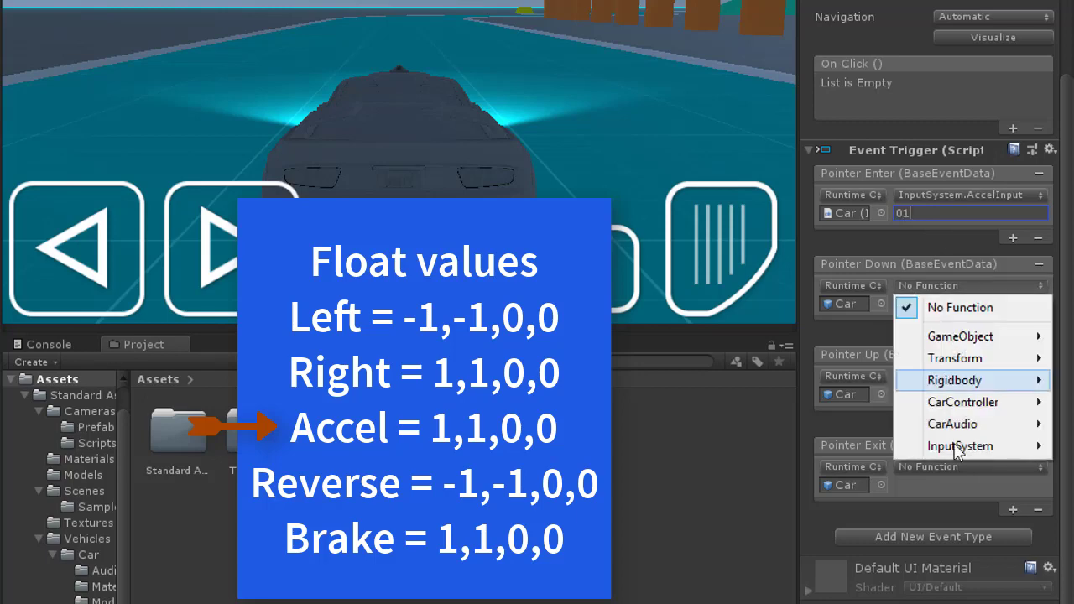
pyautogui.moveTo(957, 446)
pyautogui.click(720, 248)
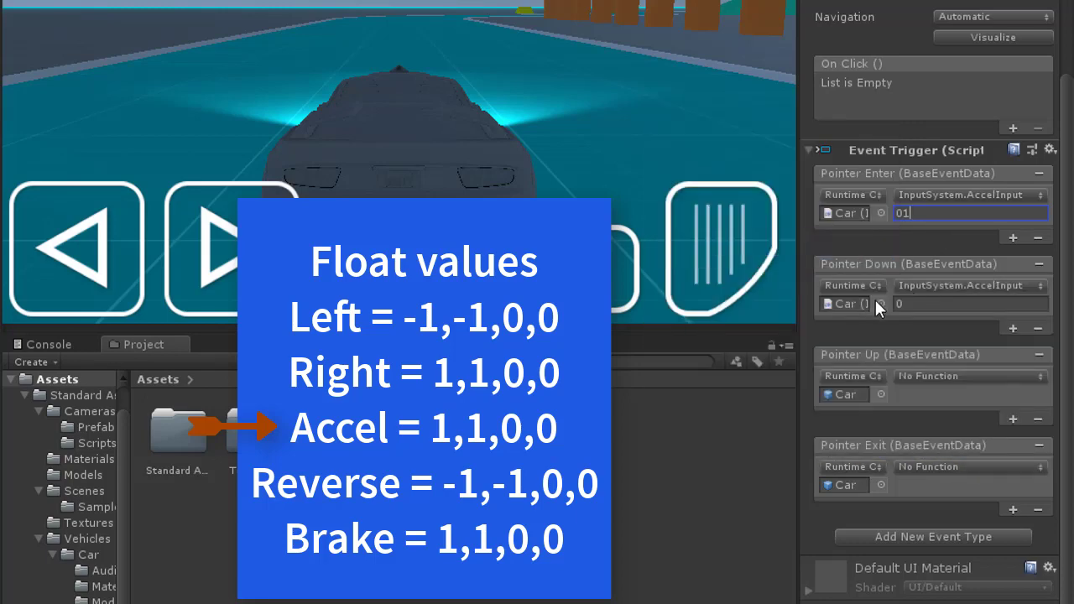
pyautogui.click(915, 303)
pyautogui.write('1')
pyautogui.click(933, 377)
pyautogui.moveTo(957, 536)
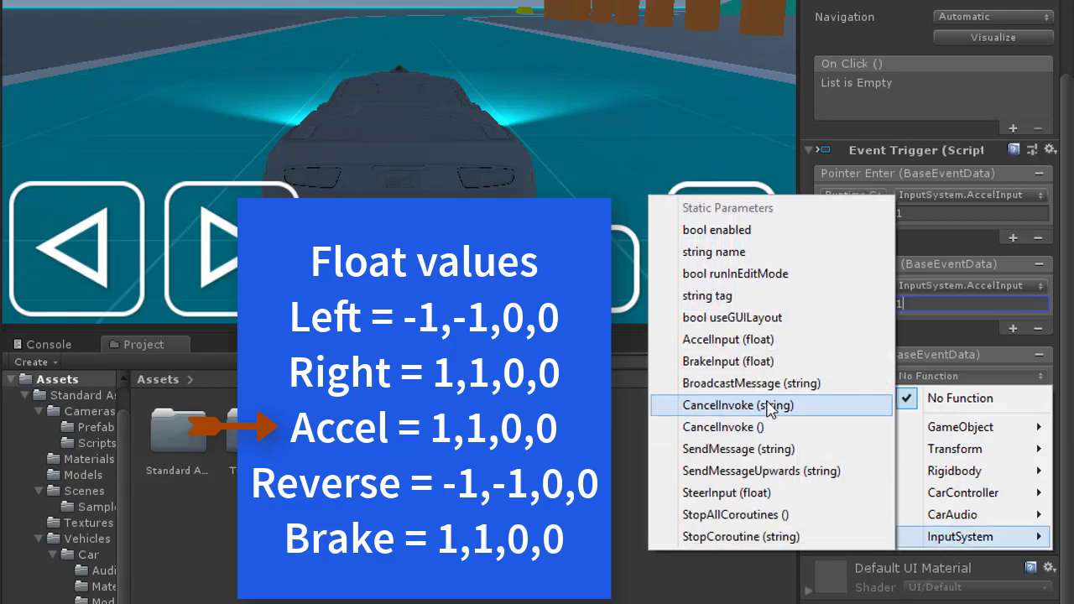
pyautogui.click(722, 360)
pyautogui.click(924, 466)
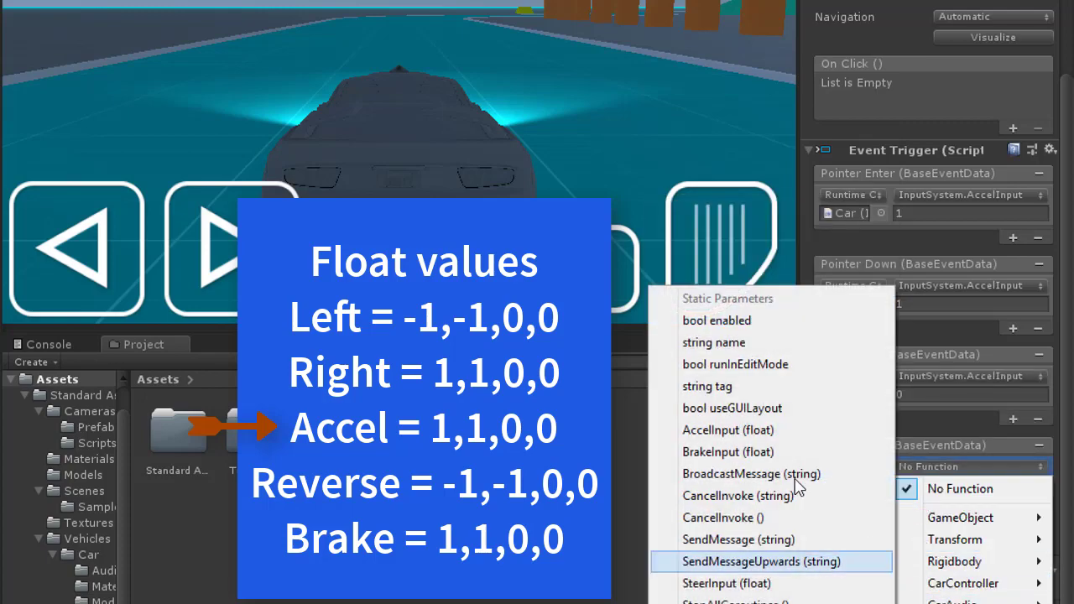
pyautogui.click(688, 355)
pyautogui.click(1018, 179)
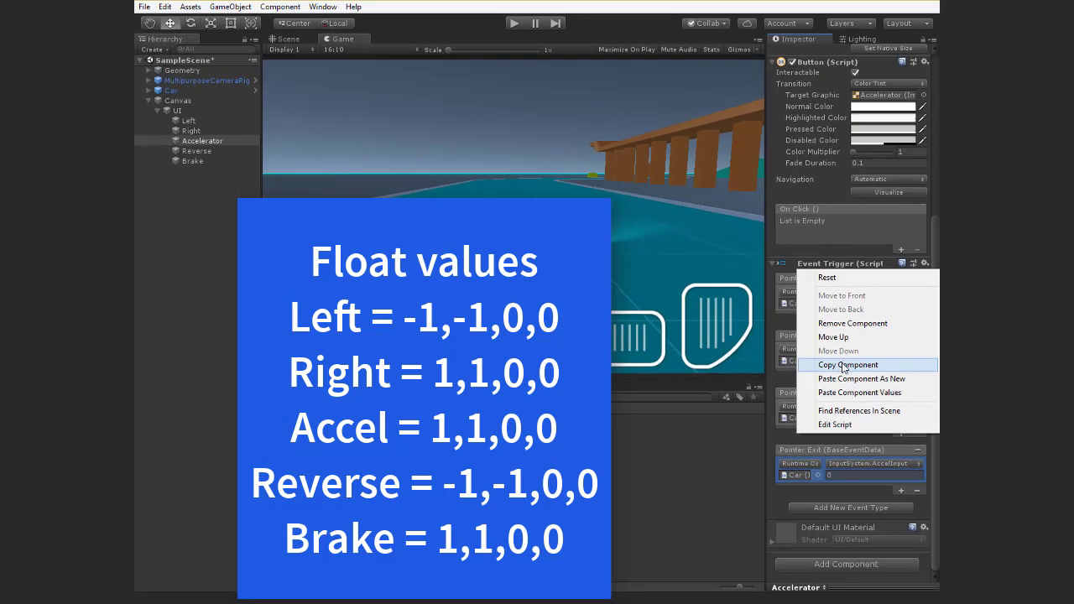
# Paste the Accelerator's Event Trigger onto Reverse, changing its Pointer Enter and Down values to -1.
pyautogui.click(848, 366)
pyautogui.click(178, 150)
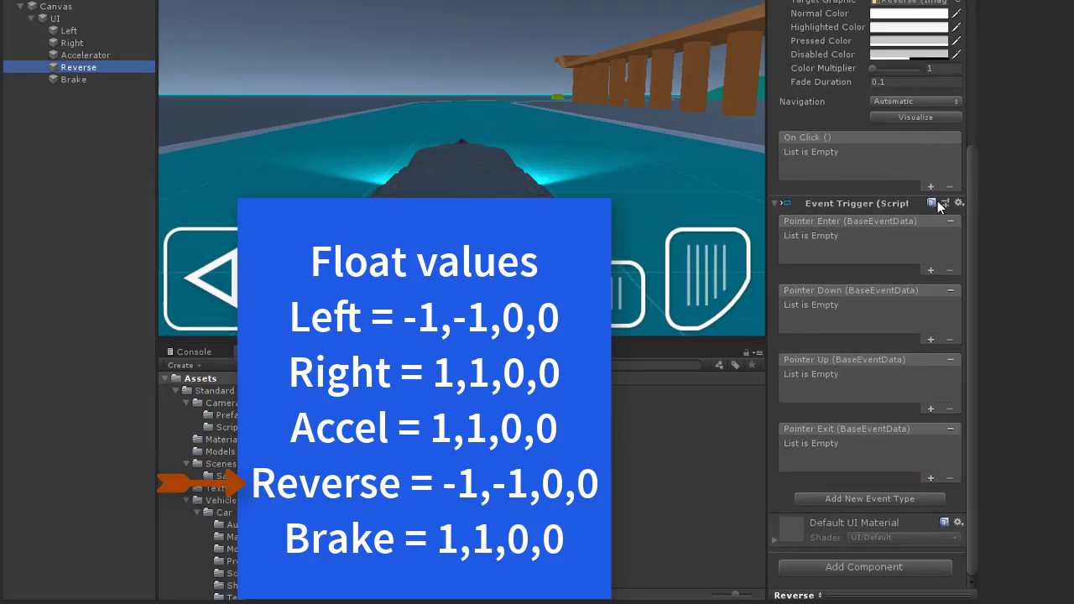
pyautogui.click(1045, 48)
pyautogui.click(935, 274)
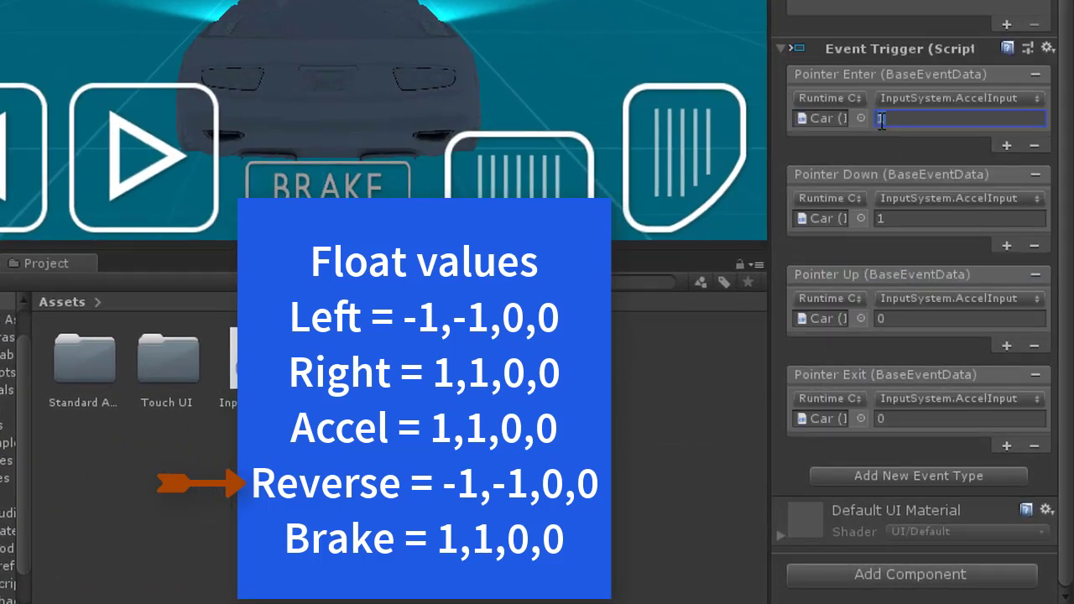
pyautogui.write('-1')
pyautogui.click(874, 216)
pyautogui.write('-1')
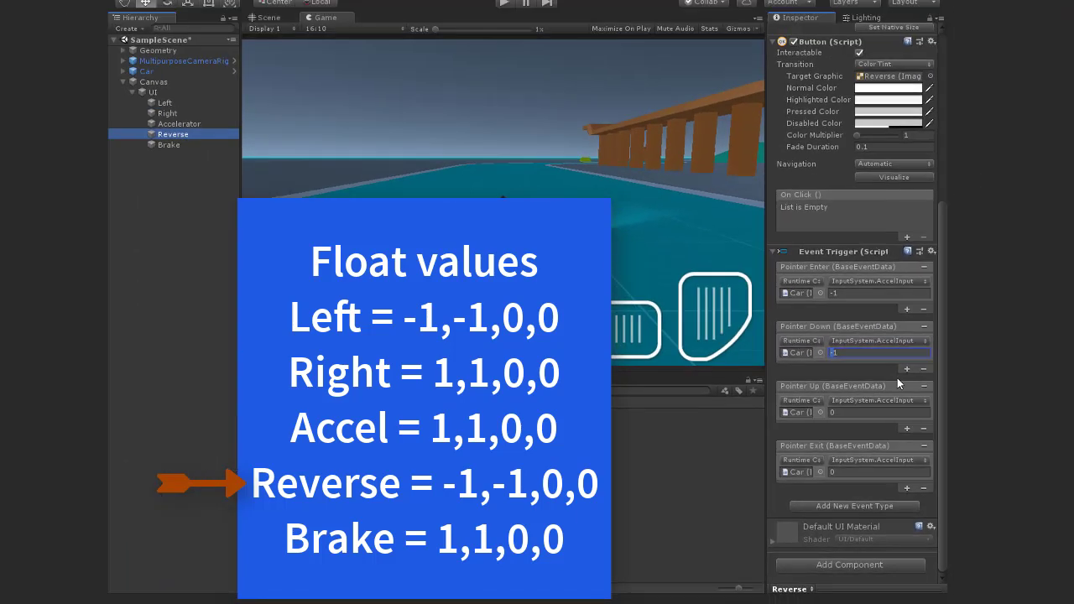
pyautogui.click(193, 161)
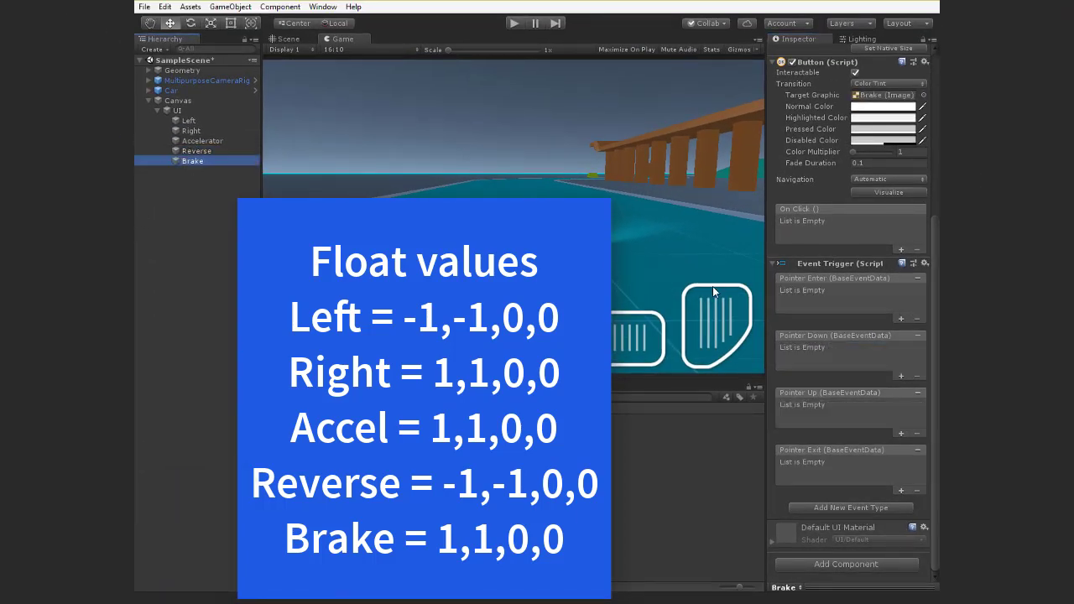
# Add four pointer event entries to Brake and make Pointer Enter call the Car's BrakeInput with 1.
pyautogui.click(901, 319)
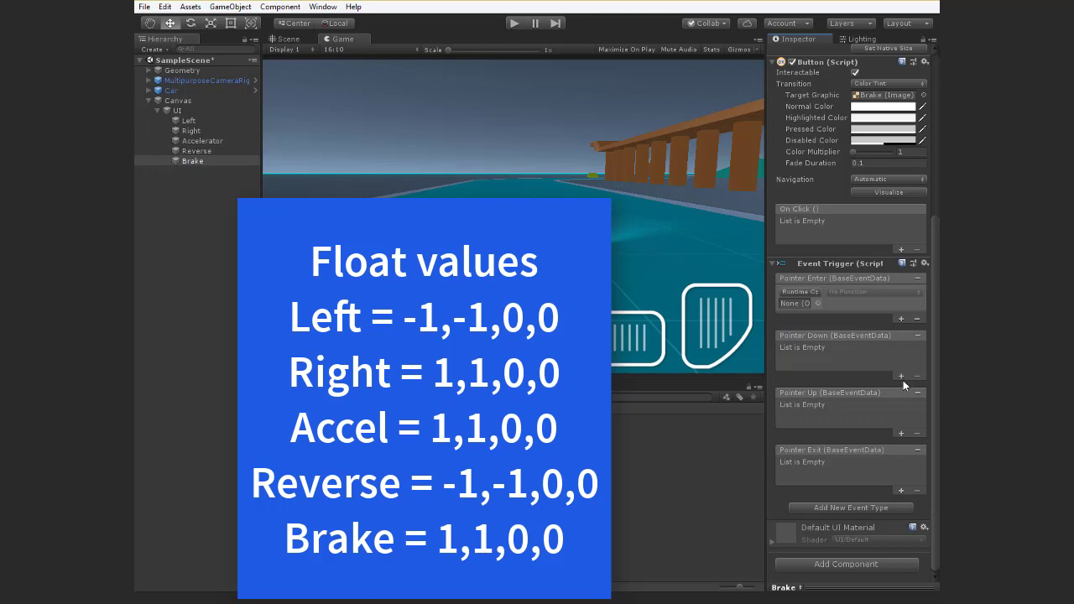
pyautogui.click(902, 376)
pyautogui.click(901, 433)
pyautogui.click(901, 490)
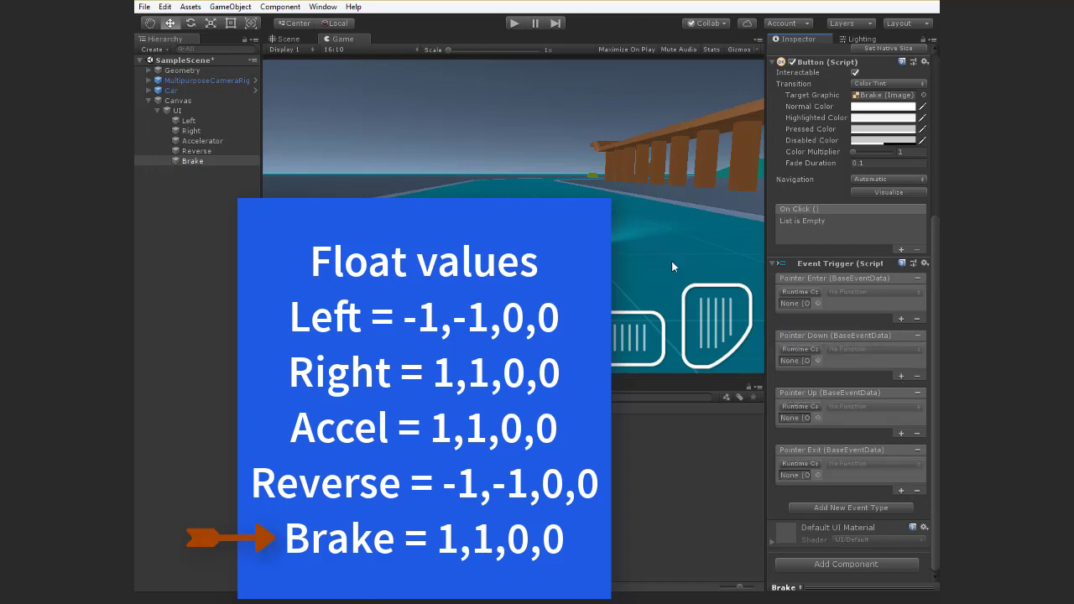
pyautogui.moveTo(824, 318); pyautogui.dragTo(798, 303)
pyautogui.click(873, 291)
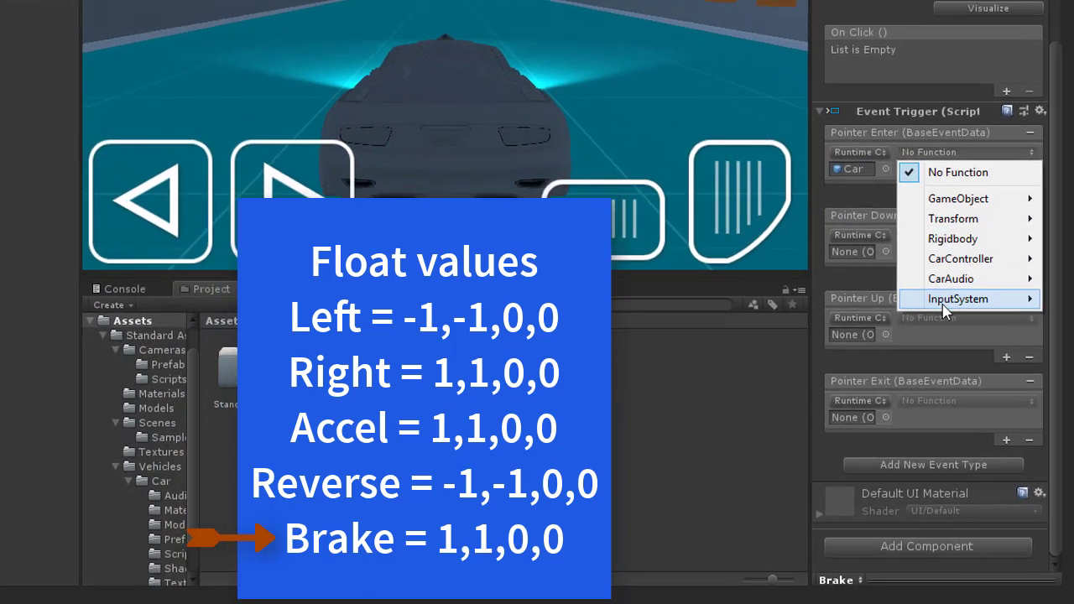
pyautogui.moveTo(878, 394)
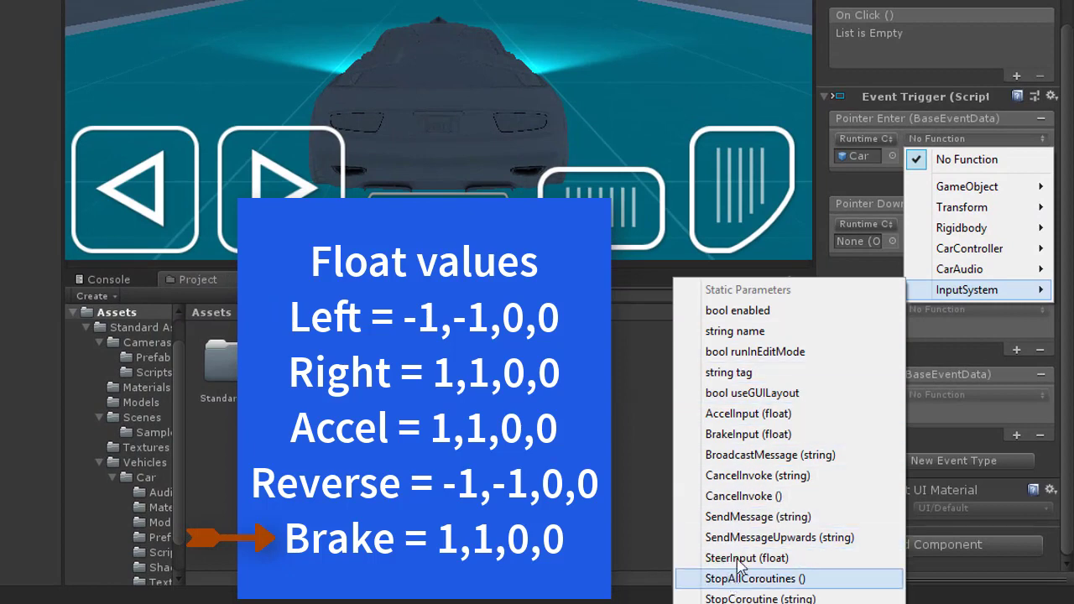
pyautogui.click(743, 434)
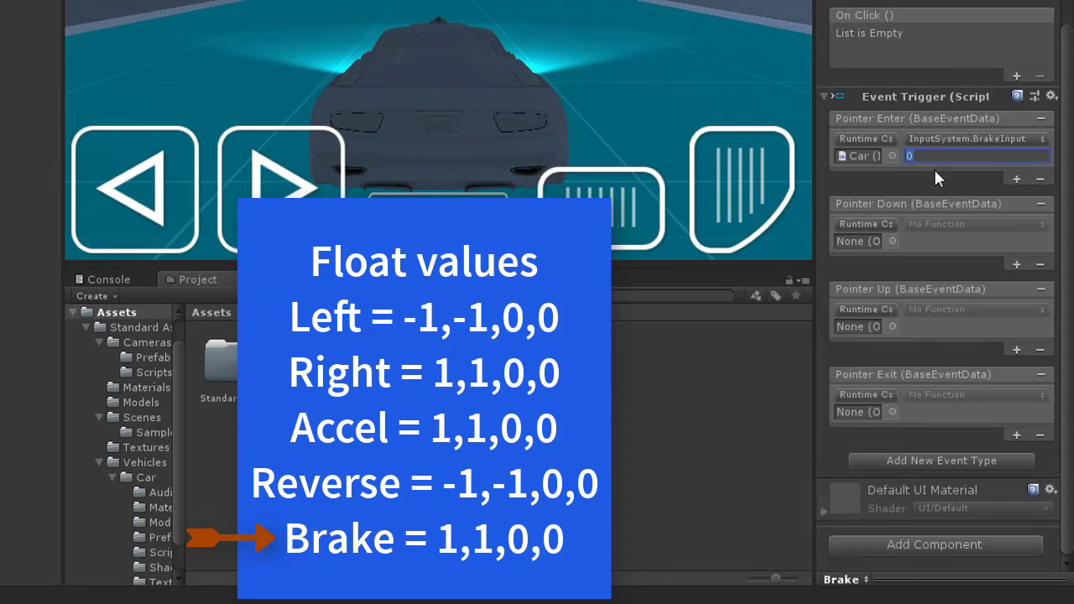
pyautogui.write('1')
pyautogui.click(927, 224)
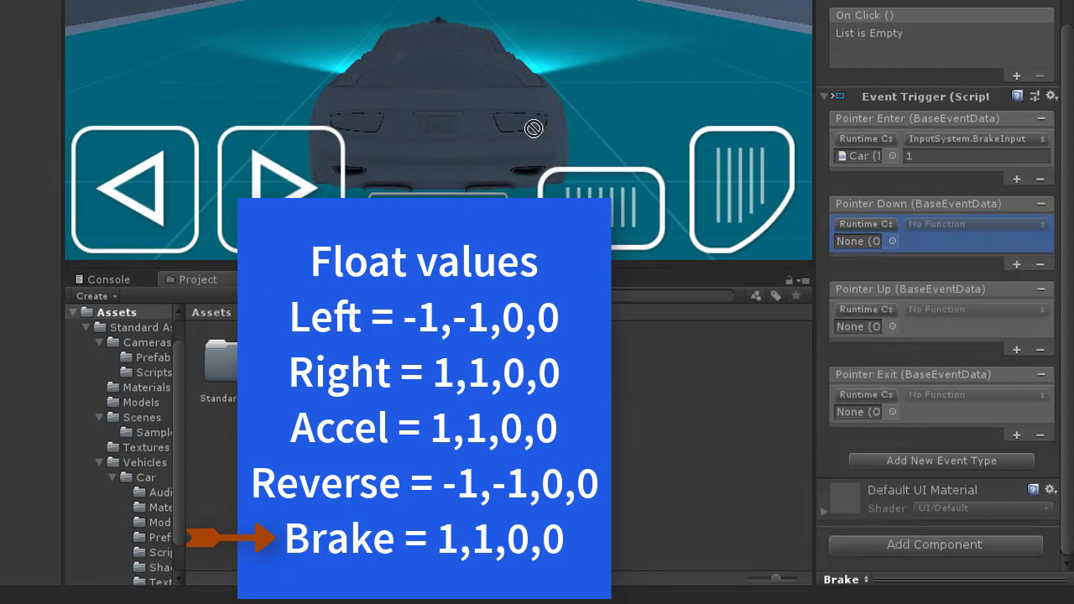
# Point Brake's Pointer Down, Up and Exit at the Car's BrakeInput with values 1, 0, 0.
pyautogui.moveTo(860, 240); pyautogui.dragTo(860, 241)
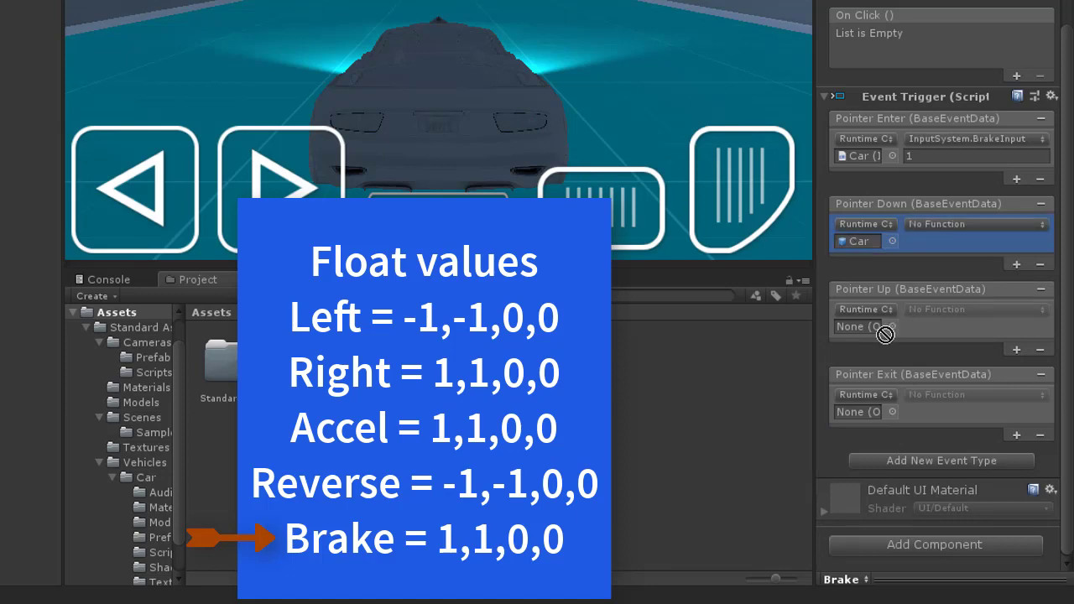
pyautogui.moveTo(885, 335); pyautogui.dragTo(860, 327)
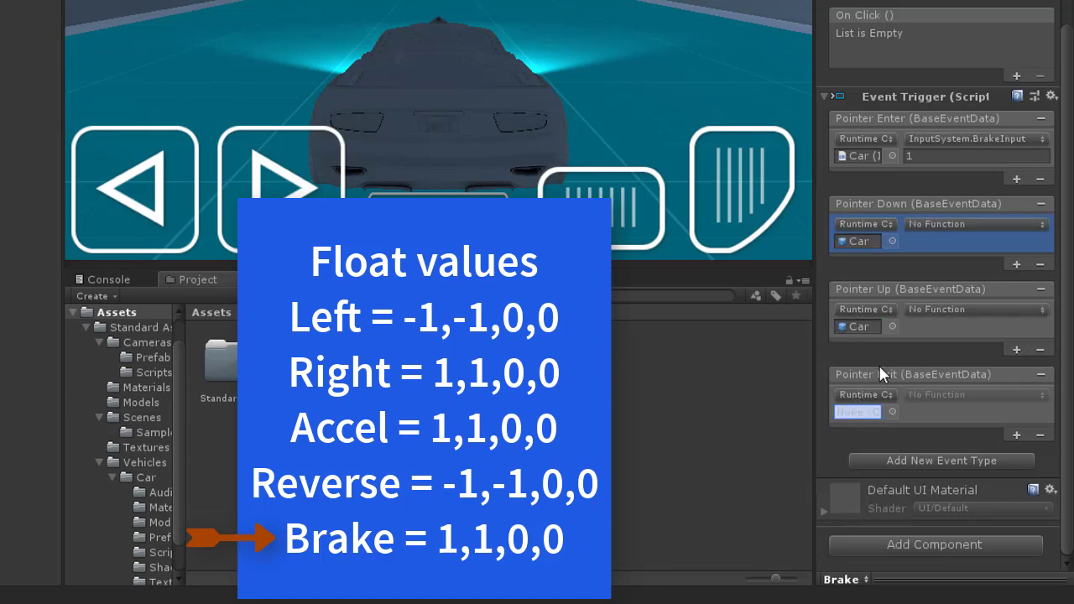
pyautogui.click(934, 224)
pyautogui.moveTo(965, 375)
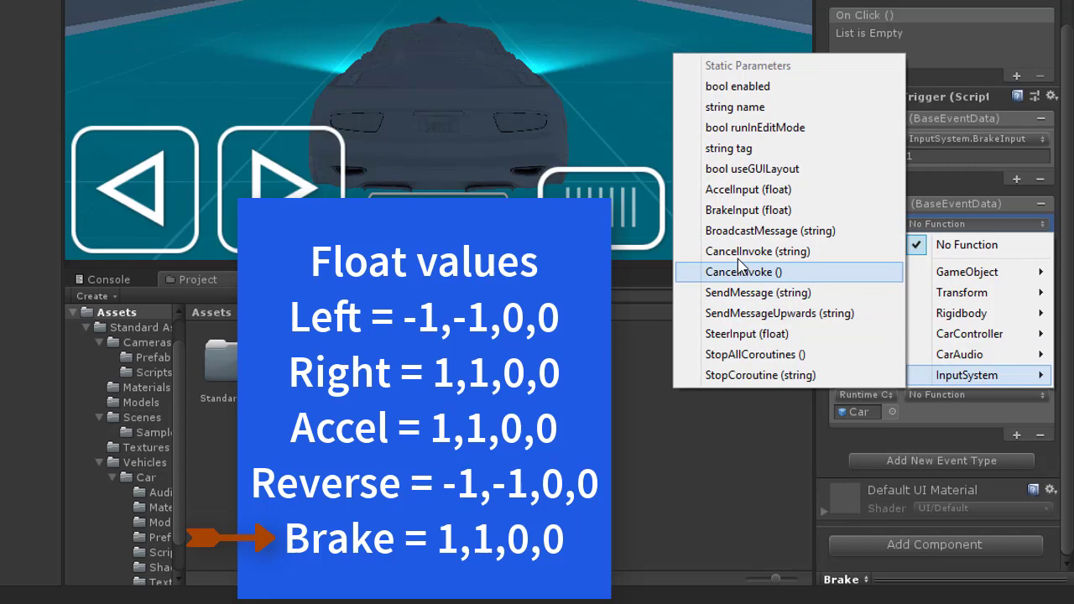
pyautogui.click(727, 210)
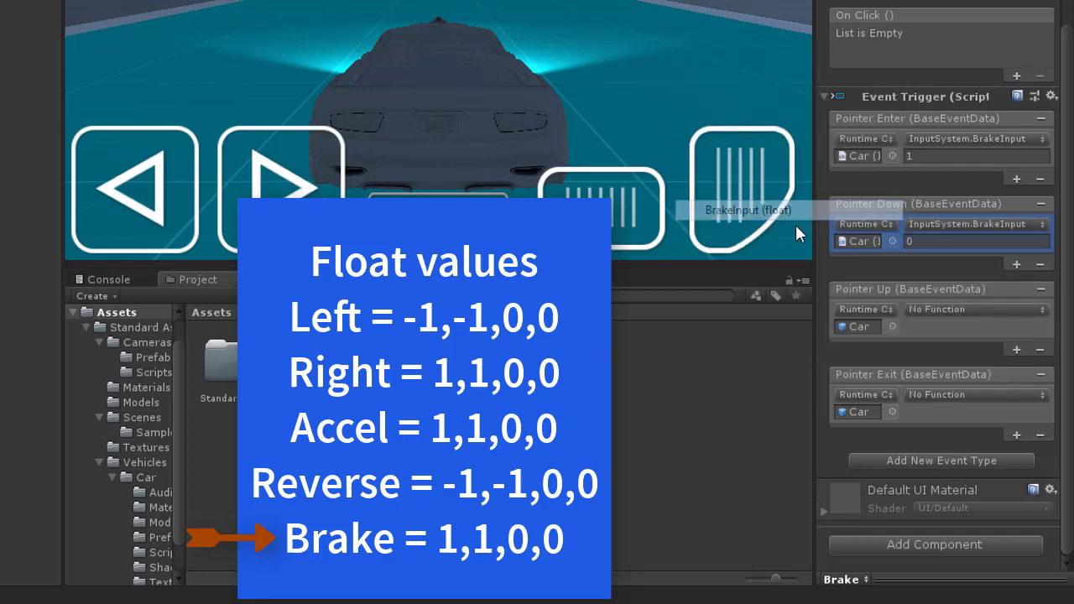
pyautogui.click(941, 309)
pyautogui.moveTo(971, 499)
pyautogui.click(739, 238)
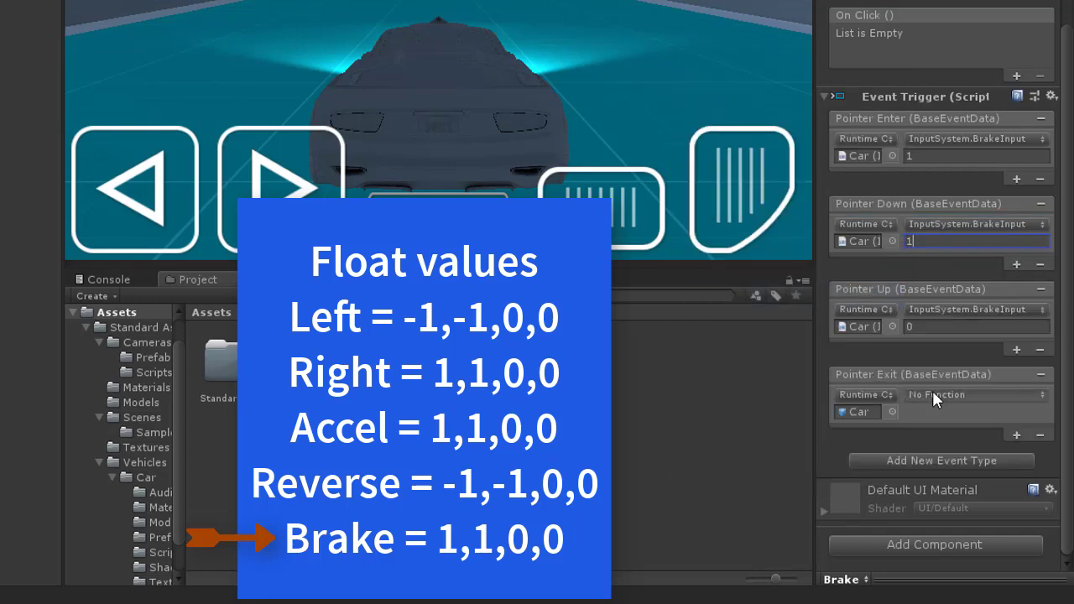
pyautogui.click(932, 390)
pyautogui.moveTo(943, 547)
pyautogui.click(722, 377)
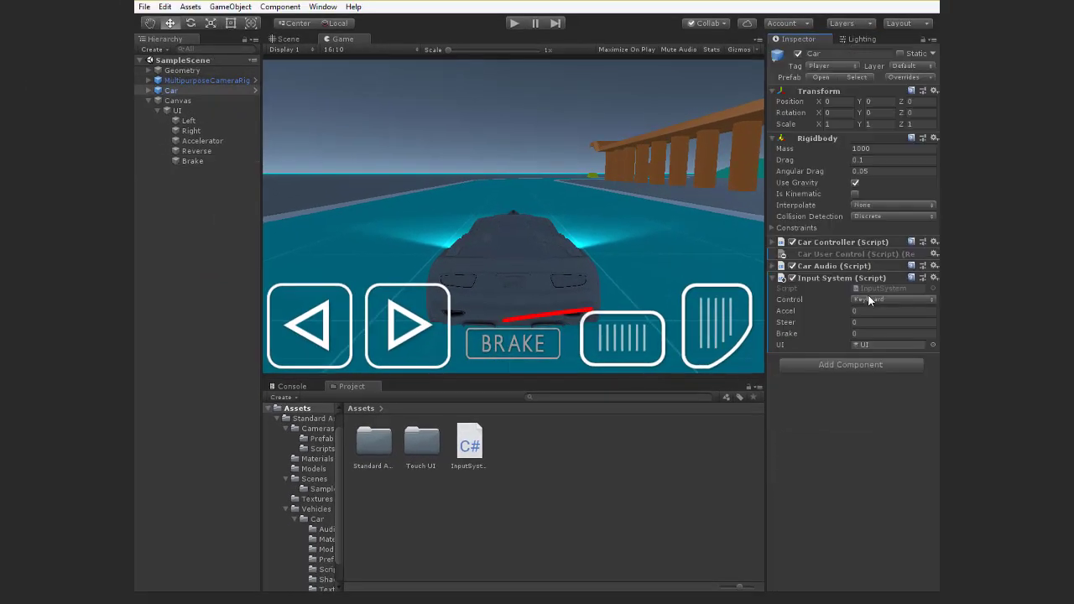
pyautogui.click(878, 300)
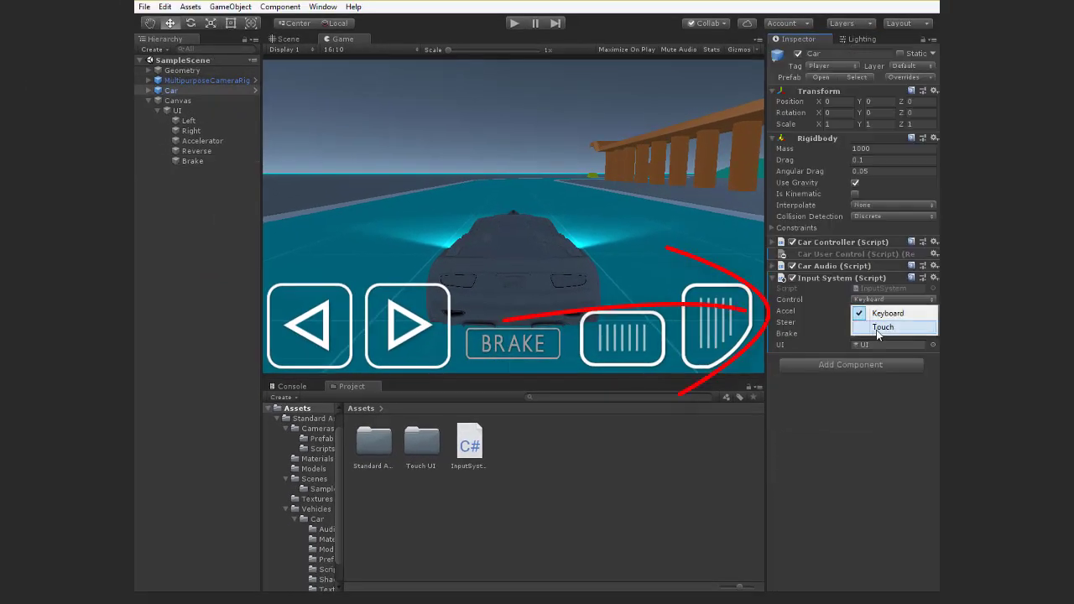
# Set the Car's Control to Touch, enter Play mode, and test the accelerator and brake buttons.
pyautogui.click(878, 329)
pyautogui.click(514, 25)
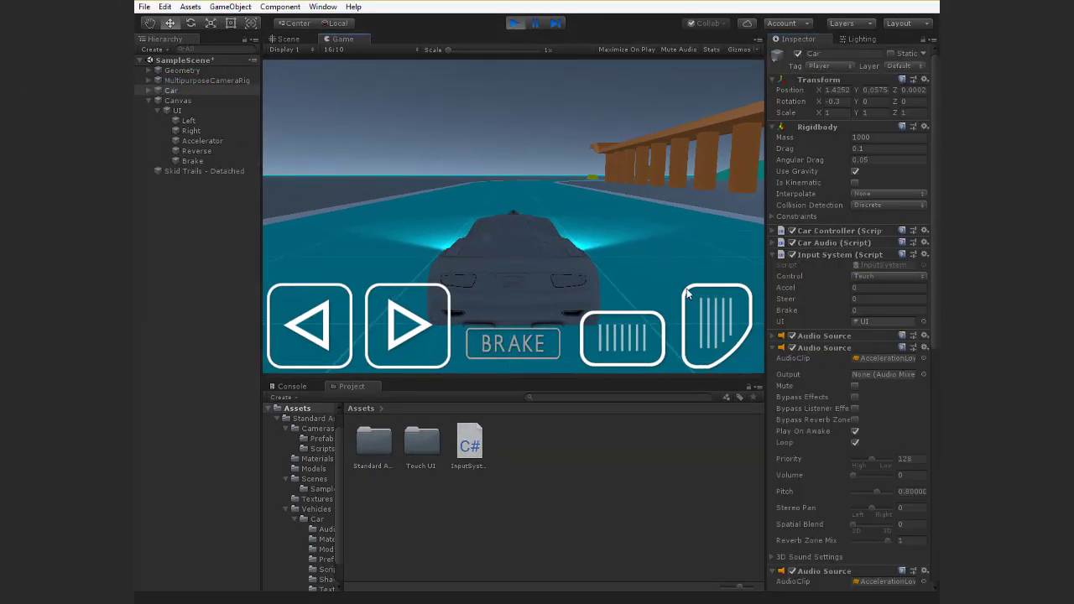
pyautogui.click(715, 313)
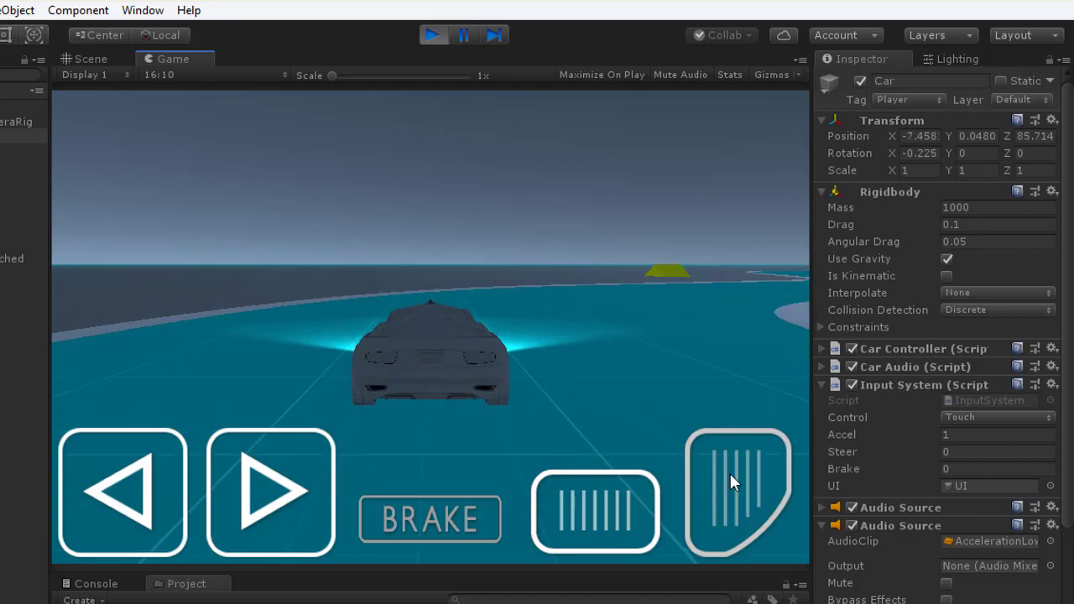
pyautogui.click(424, 523)
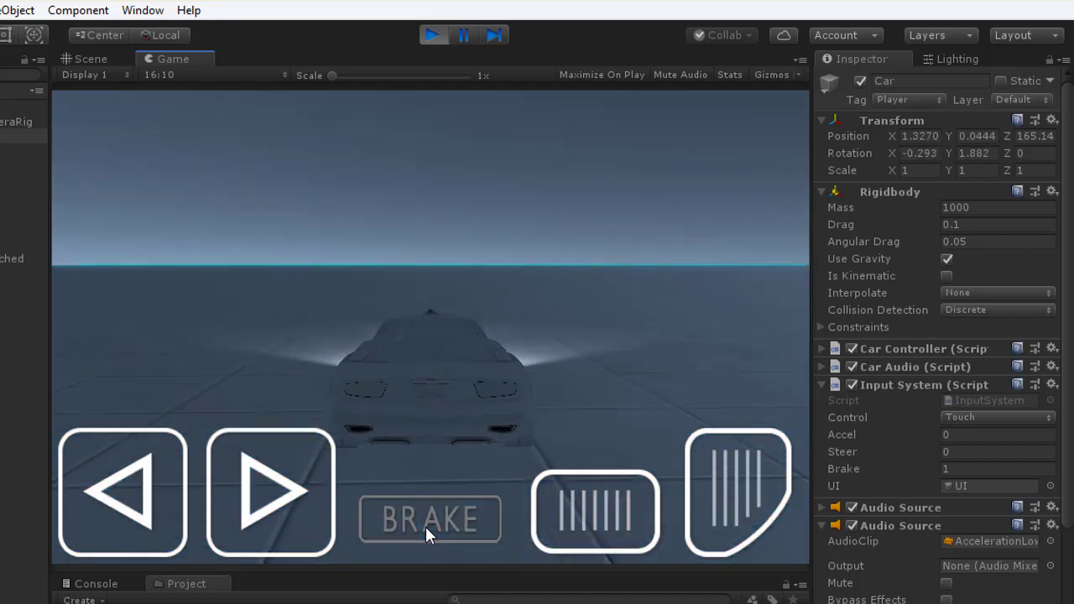
# Drive the car using the on-screen reverse, steering and accelerator buttons.
pyautogui.click(626, 514)
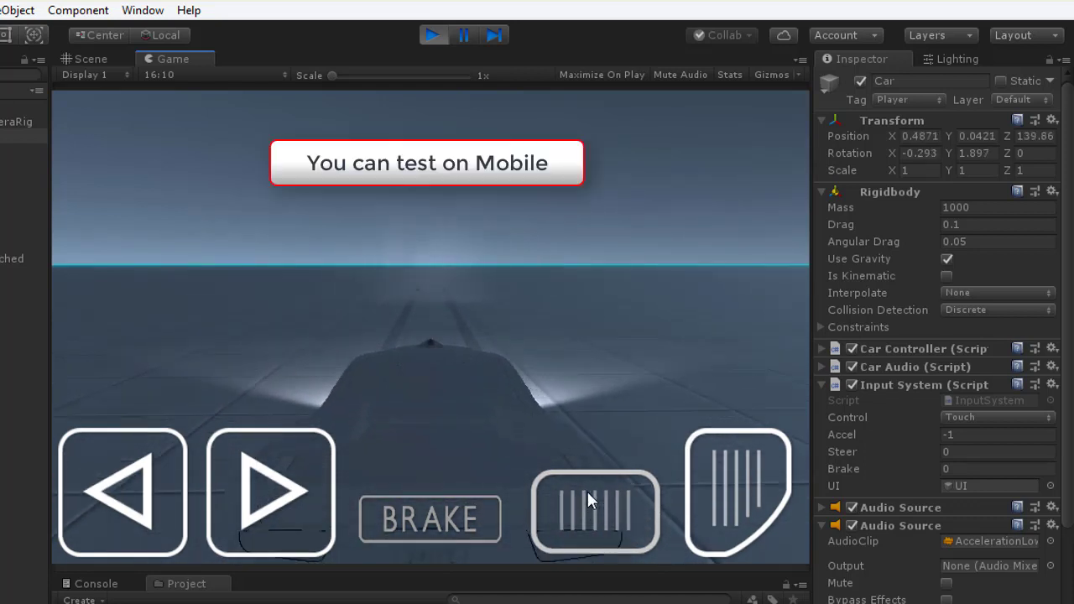
pyautogui.click(288, 505)
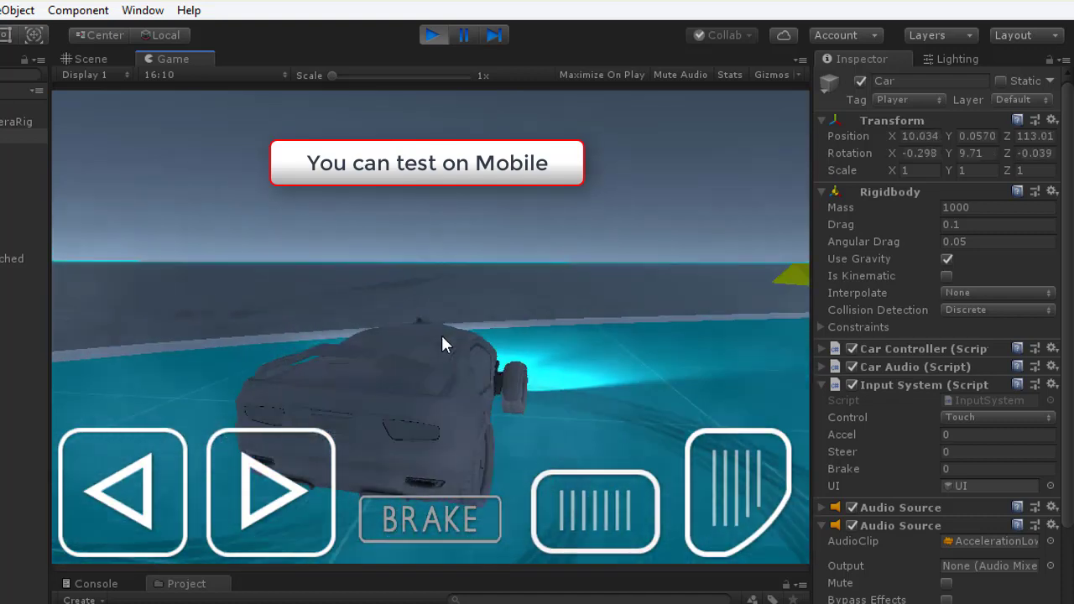
pyautogui.moveTo(391, 378); pyautogui.dragTo(441, 335)
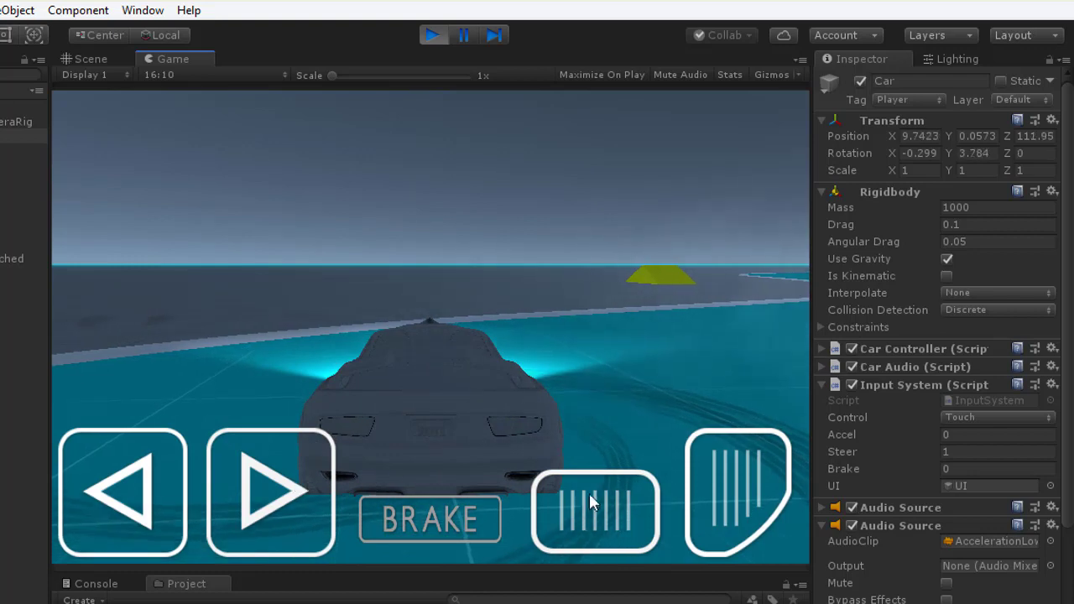
pyautogui.click(698, 496)
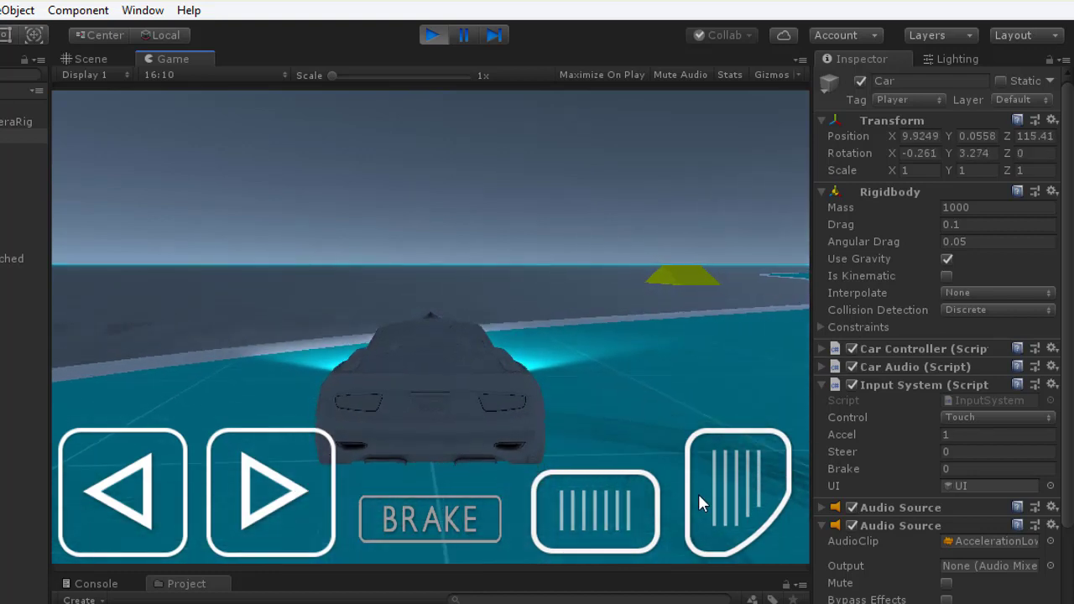
pyautogui.moveTo(698, 493)
pyautogui.mouseDown()
pyautogui.moveTo(636, 502)
pyautogui.moveTo(727, 492)
pyautogui.moveTo(725, 480)
pyautogui.mouseUp()
pyautogui.click(320, 485)
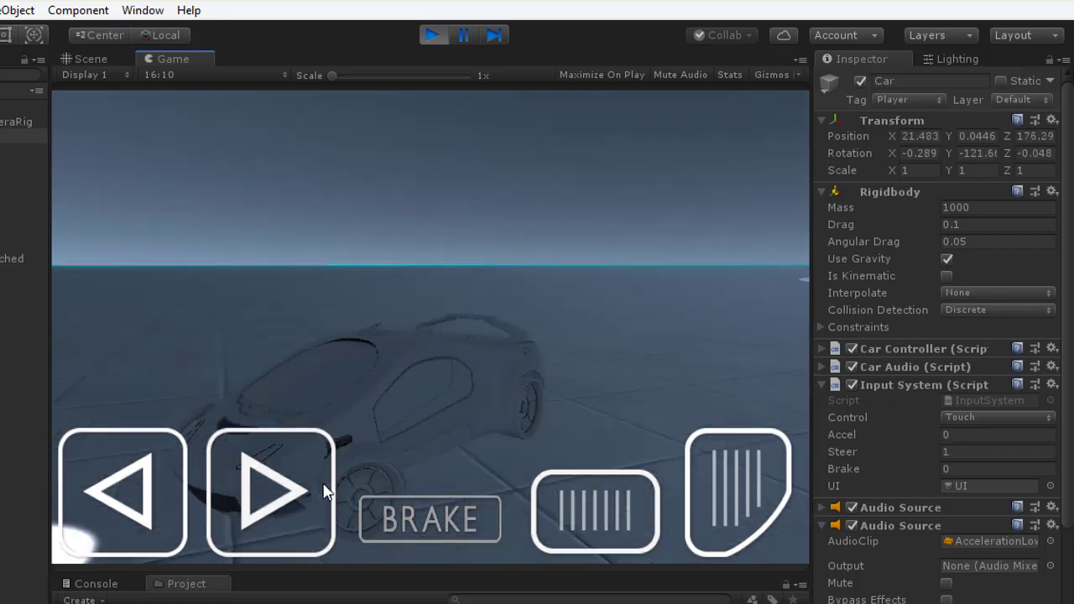
pyautogui.moveTo(320, 485)
pyautogui.mouseDown()
pyautogui.moveTo(187, 487)
pyautogui.moveTo(401, 538)
pyautogui.moveTo(611, 518)
pyautogui.mouseUp()
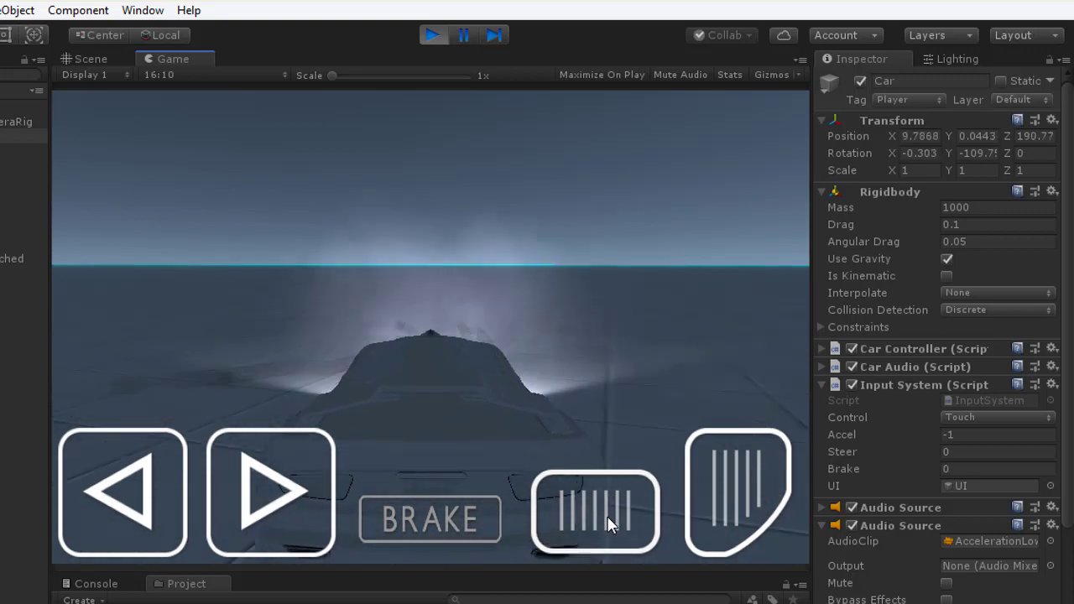
pyautogui.moveTo(610, 524)
pyautogui.mouseDown()
pyautogui.moveTo(315, 520)
pyautogui.moveTo(319, 511)
pyautogui.mouseUp()
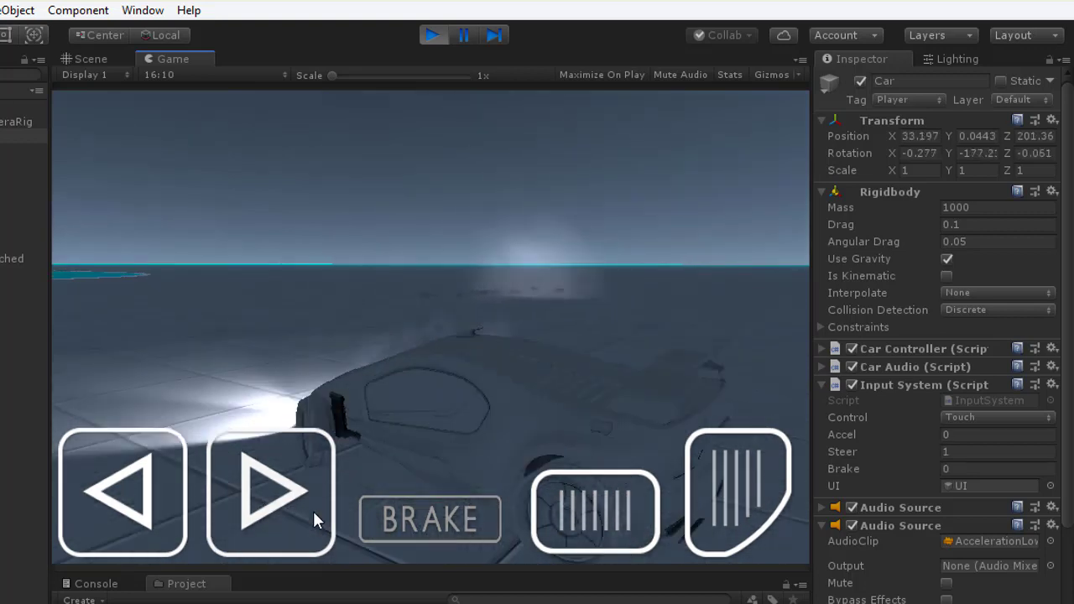